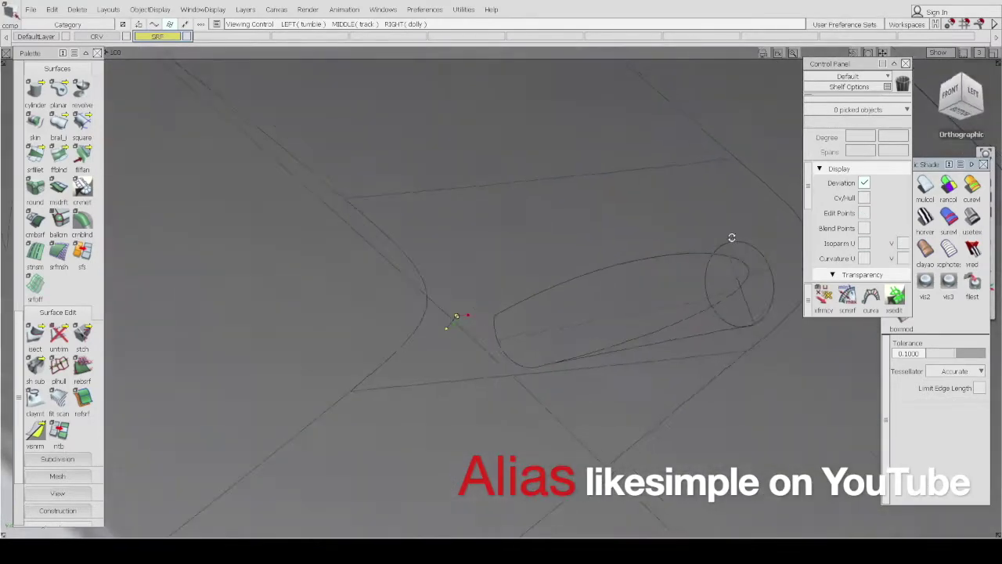
left_click_drag(731, 237, 718, 275, "alt+shift")
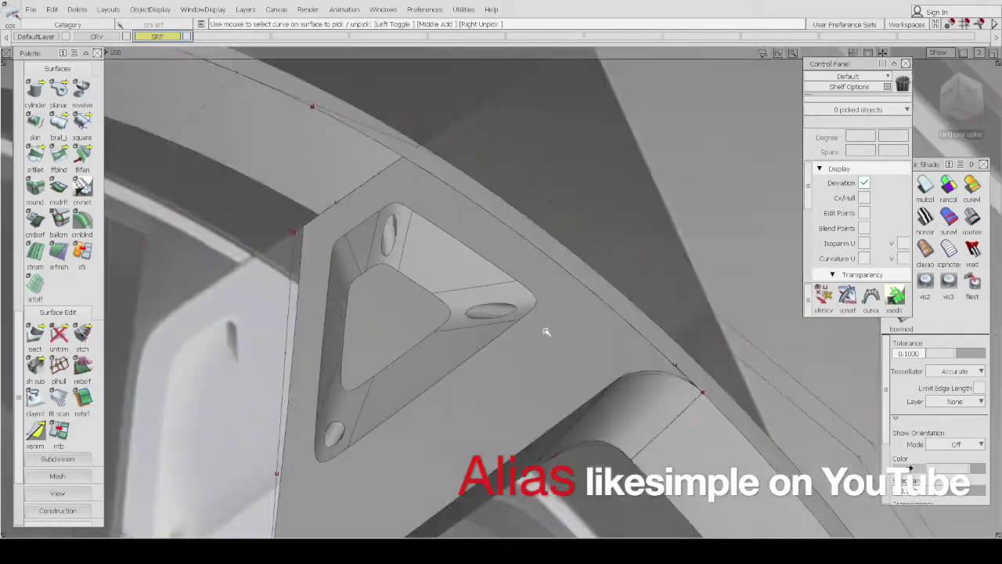
left_click_drag(546, 332, 591, 282, "alt+shift")
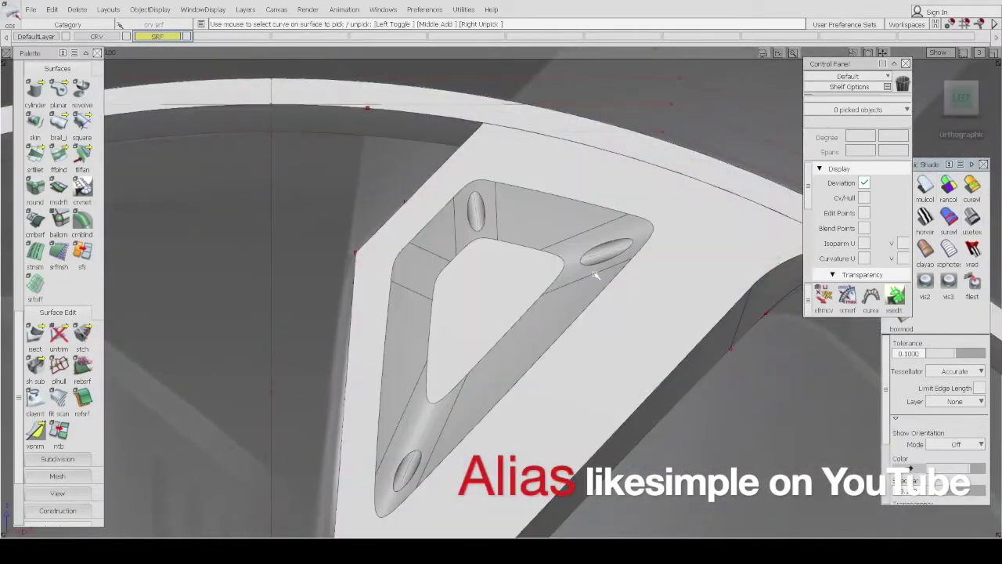
left_click(31, 9)
left_click(36, 89)
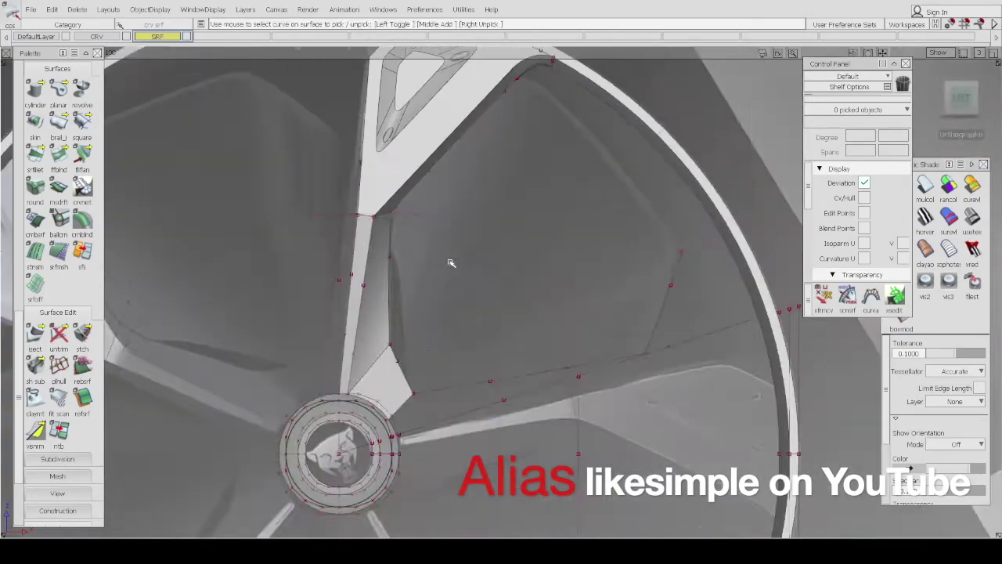
Try a chordal surface fillet with G2 curvature and chordal length 45 between the spoke's upper and lower inner side surfaces
right_click_drag(452, 263, 638, 307, "alt+shift")
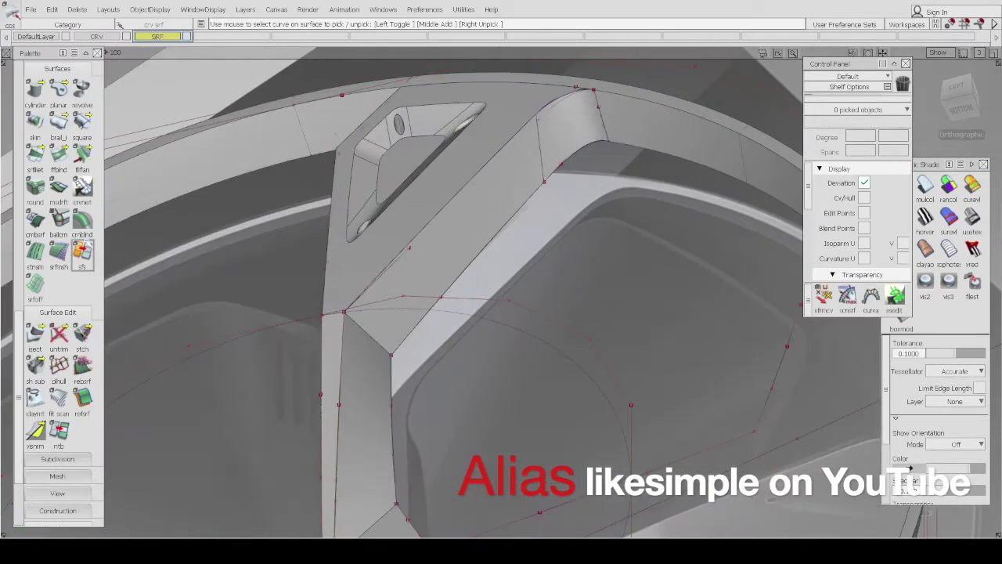
left_click(34, 156)
left_click(365, 439)
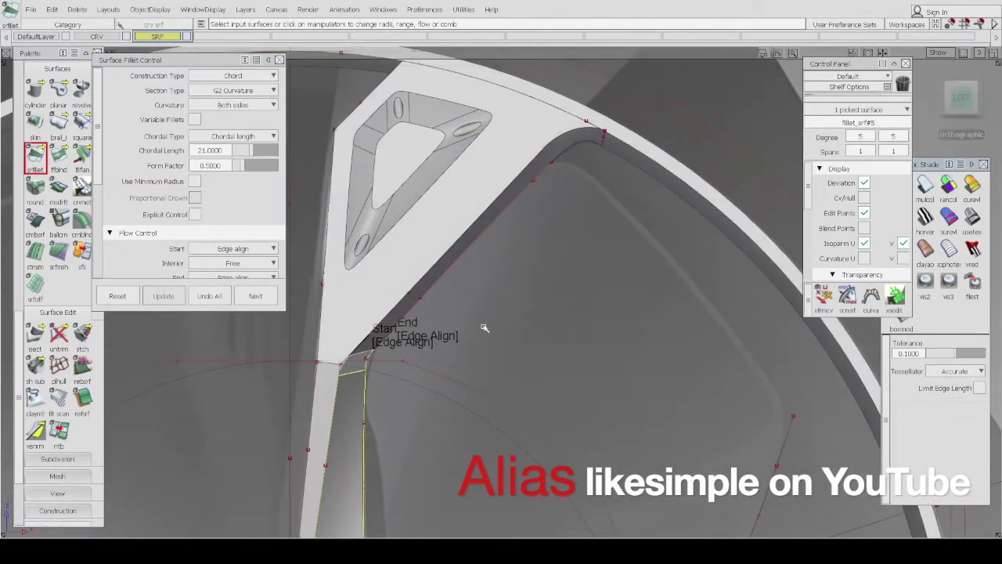
right_click_drag(679, 262, 720, 258, "alt+shift")
key("Delete")
right_click_drag(599, 333, 594, 301, "alt+shift")
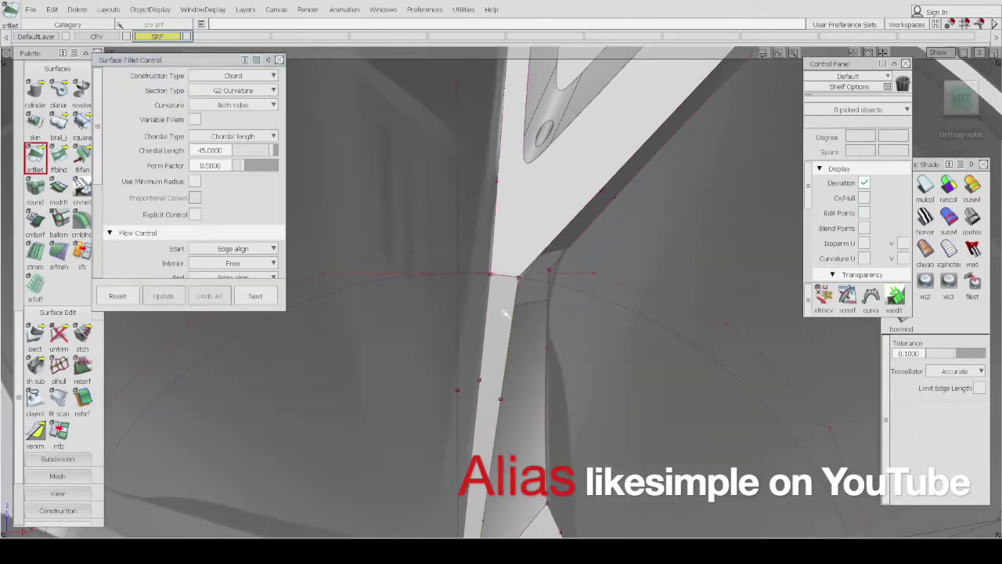
Fillet the wide and narrow front faces of the spoke with a G2 chordal surface fillet, chordal length 50
right_click_drag(513, 294, 517, 274, "alt+shift")
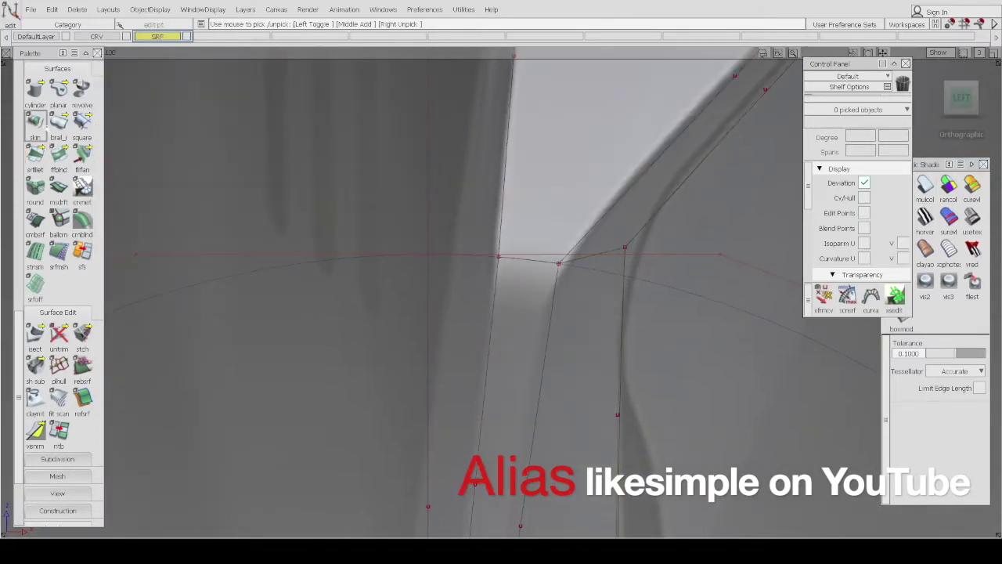
left_click(34, 157)
left_click(571, 230)
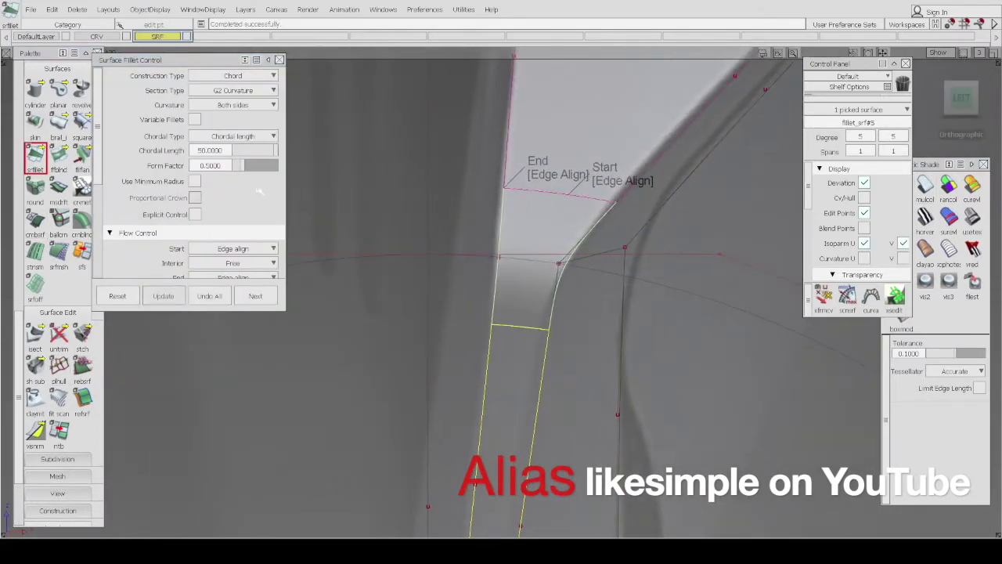
key("Delete")
Shorten the spoke's upper inner side surface at its lower edge using Extend with a length of about -4.09 mm
left_click_drag(548, 274, 579, 314, "alt+shift")
key("e")
left_click_drag(556, 321, 524, 319, "alt+shift")
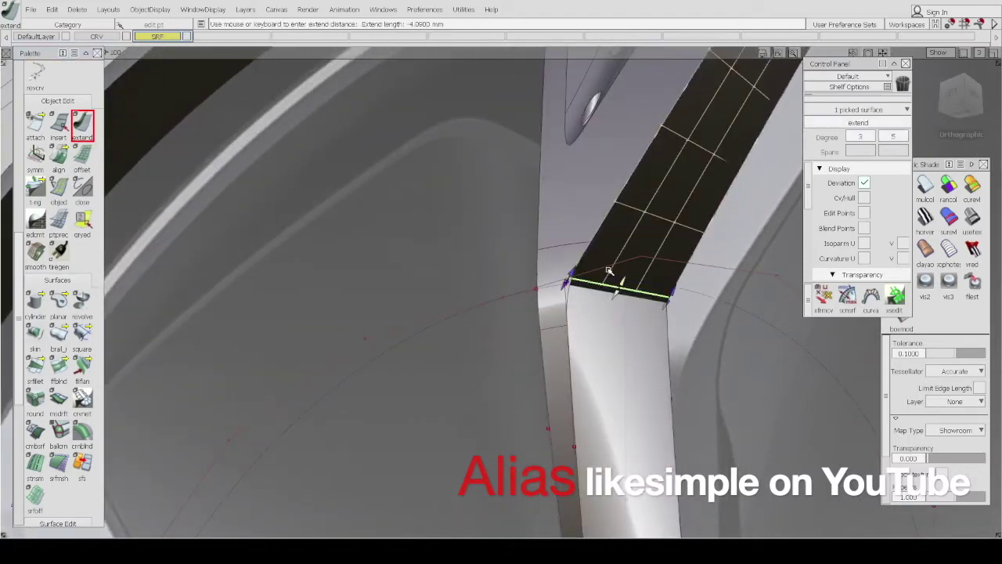
left_click_drag(612, 235, 731, 123, "alt+shift")
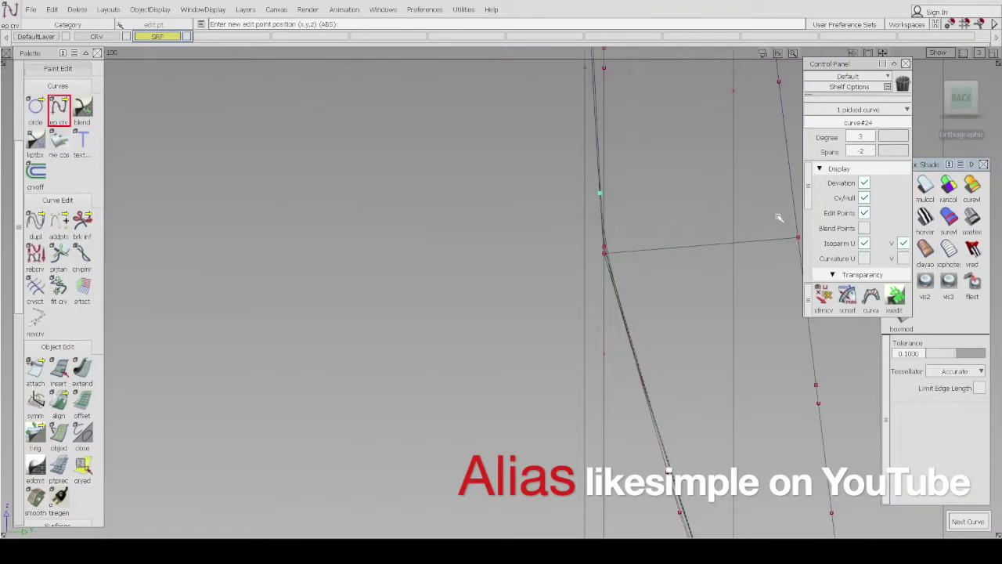
Draw edit-point curves across the inner side surfaces at the spoke's bend and trim the surfaces around the corner
left_click_drag(778, 217, 102, 276, "alt+shift")
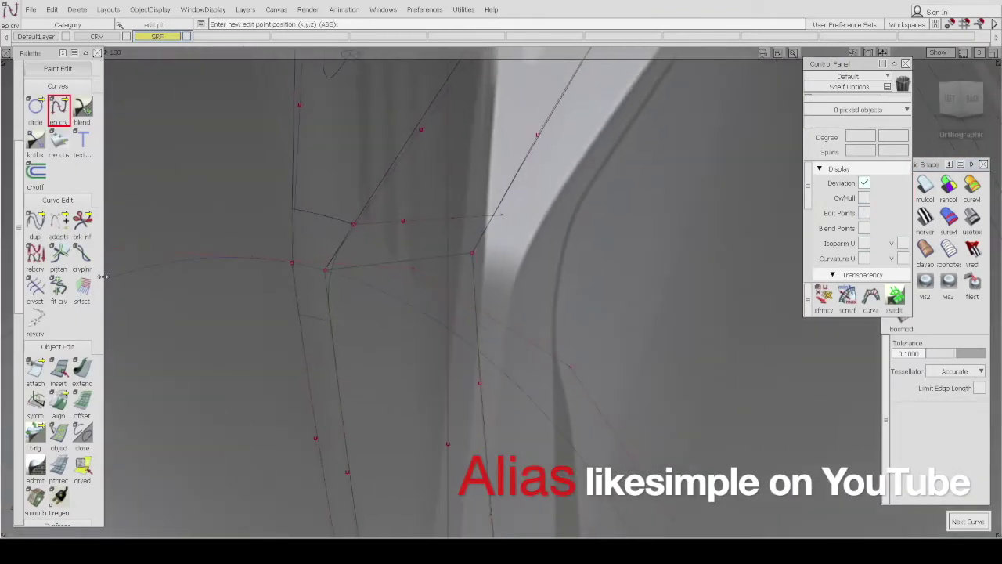
left_click_drag(406, 361, 548, 308, "alt+shift")
key("t")
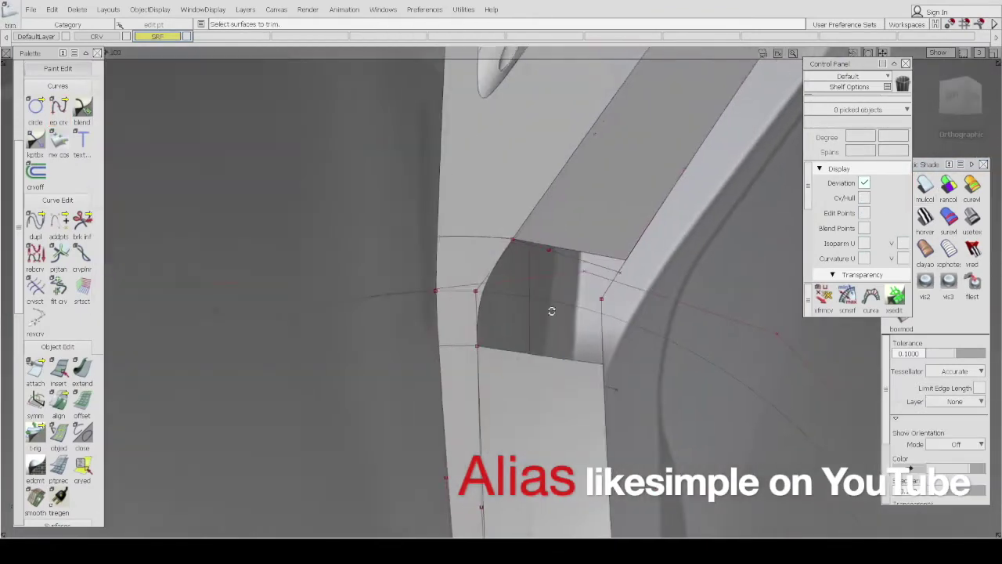
key("Escape")
Fillet the lower side surface with the angled surface near the hub, using chordal length 28 and form factor 1
scroll(60, 339, "down", 5)
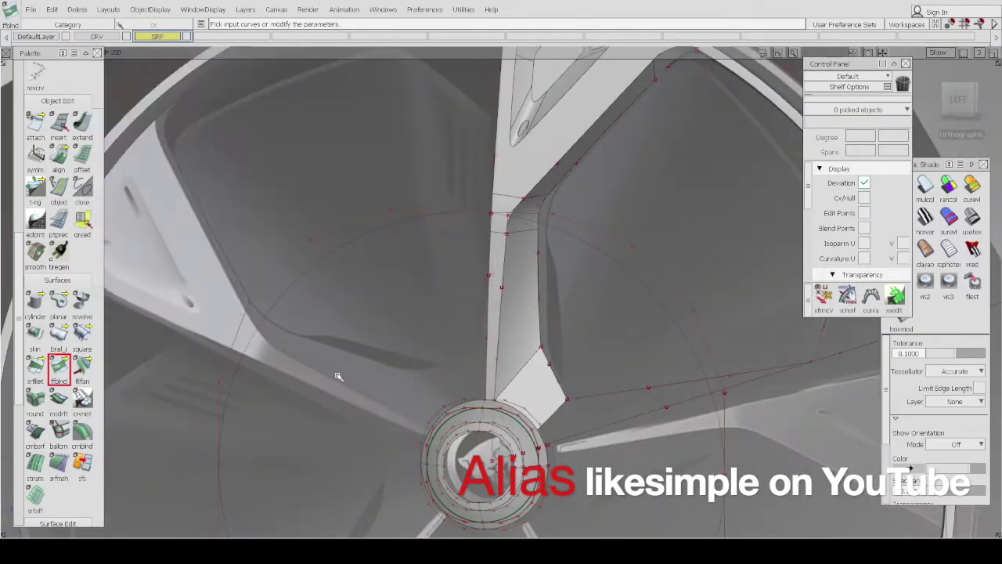
left_click(36, 368)
left_click_drag(530, 380, 579, 298, "alt+shift")
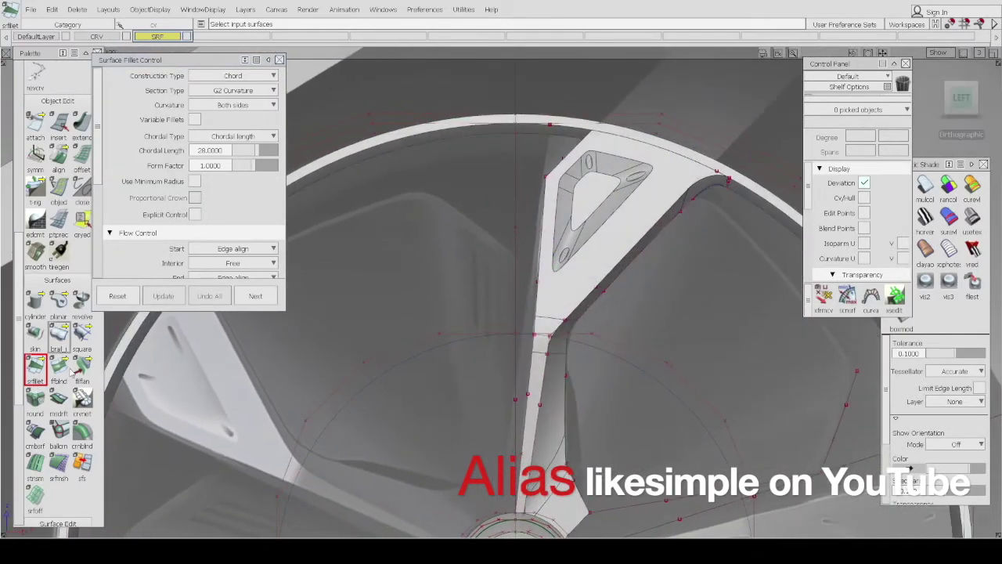
Build a Multi-surface Draft about 60 mm long with 0 draft angle from the spoke's long straight outer edges
left_click(58, 400)
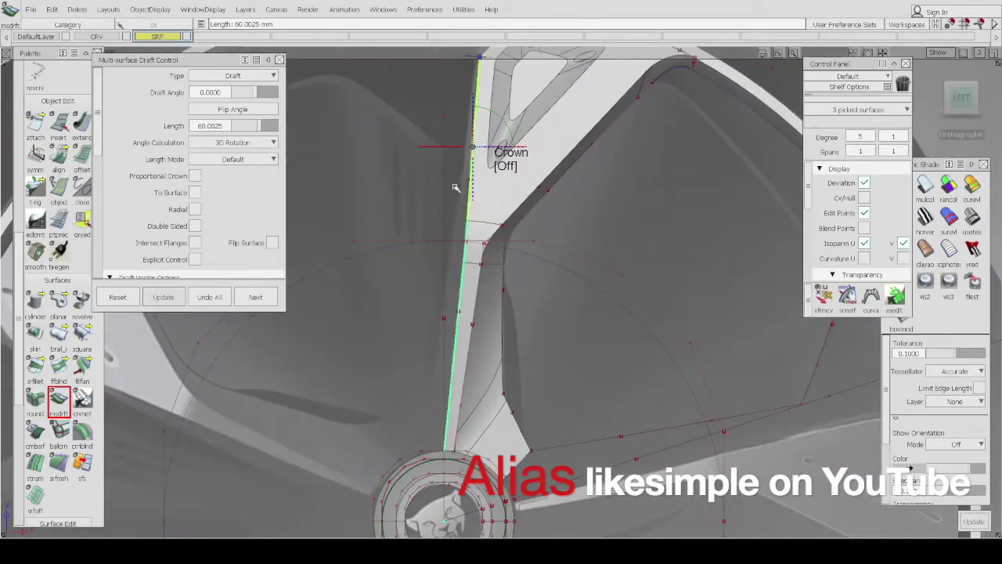
right_click_drag(484, 212, 474, 314, "alt+shift")
left_click_drag(474, 313, 482, 243, "alt+shift")
left_click(482, 239)
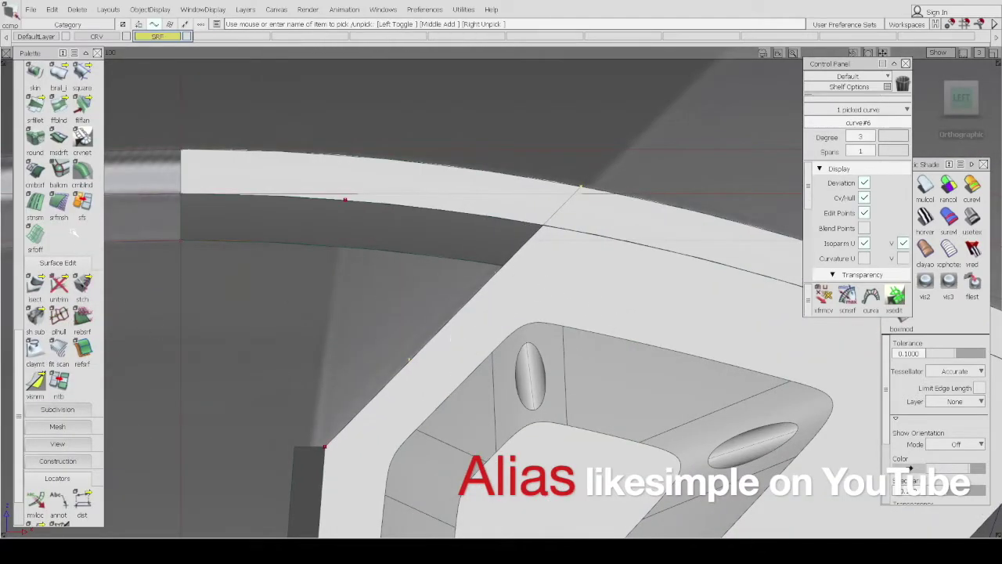
Offset the curve along the spoke's short diagonal edge outward in the active view plane
scroll(69, 232, "up", 5)
double_click(81, 108)
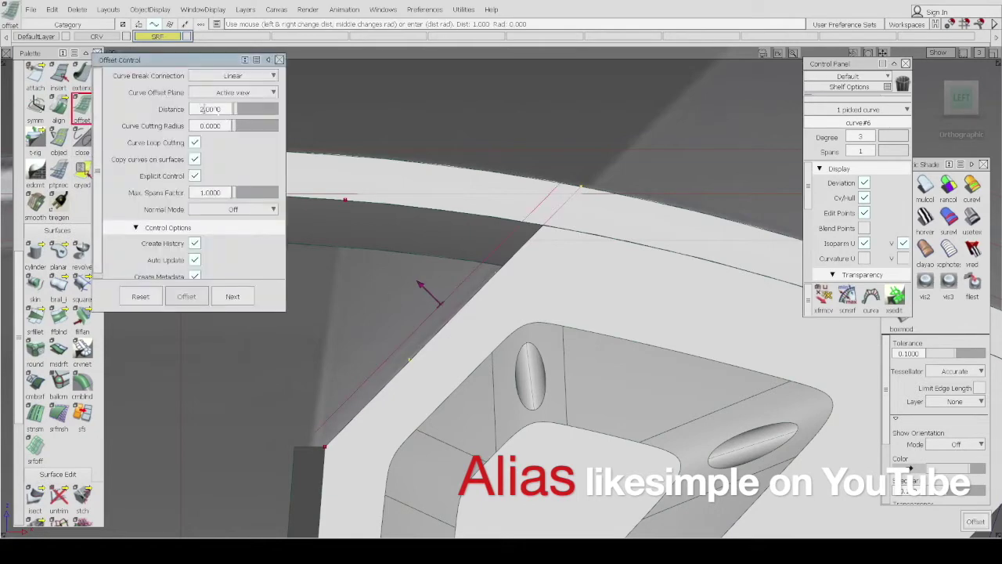
left_click(476, 222)
left_click(541, 236)
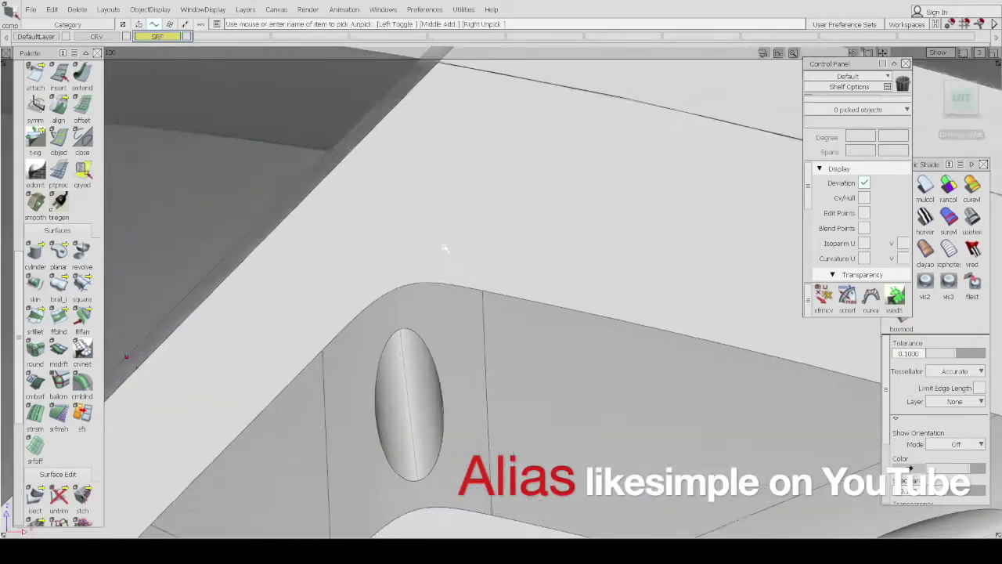
left_click(474, 289)
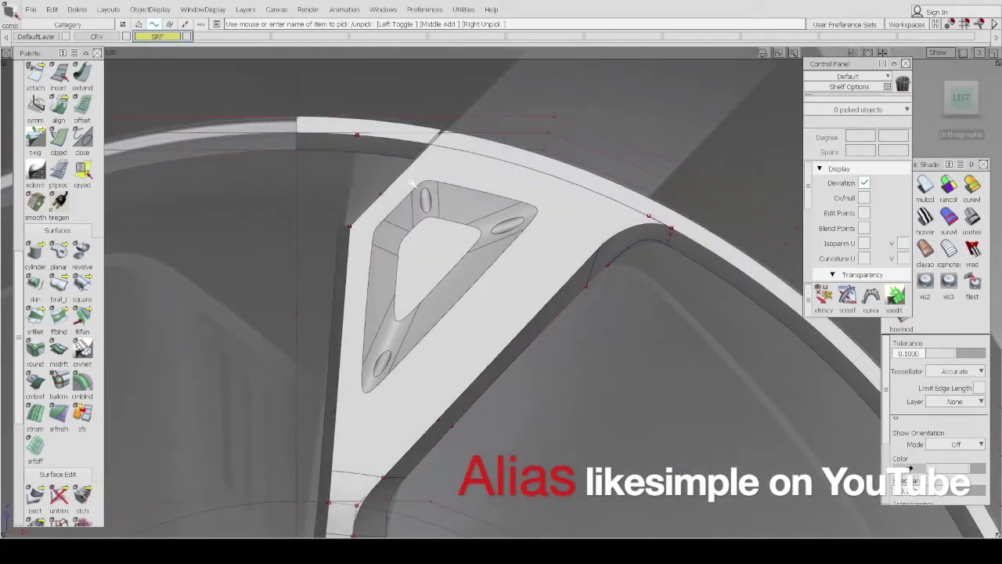
Add a plane at the spoke's upper corner and build a Monorail surface there with one generation curve and one rail
left_click(524, 213)
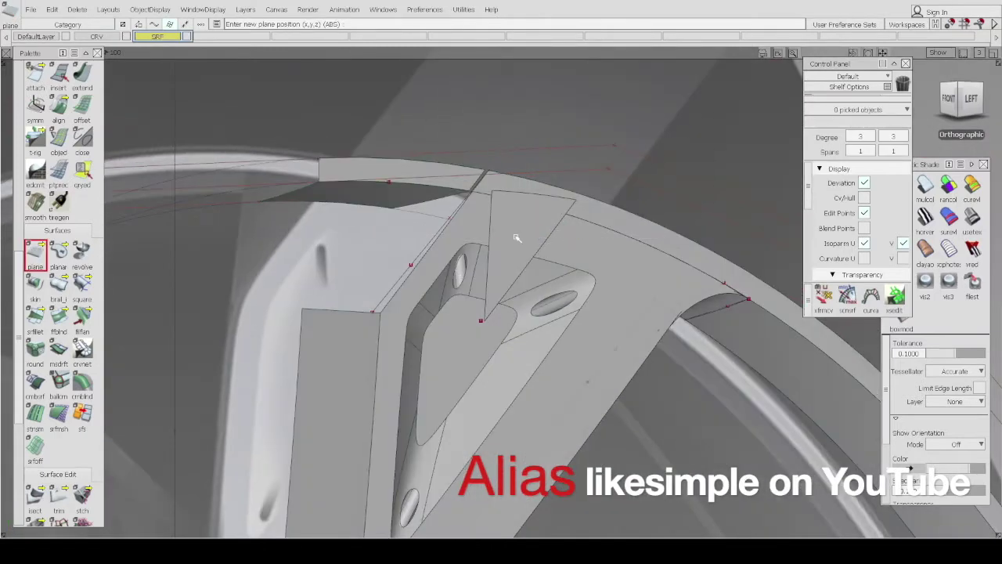
left_click(35, 254)
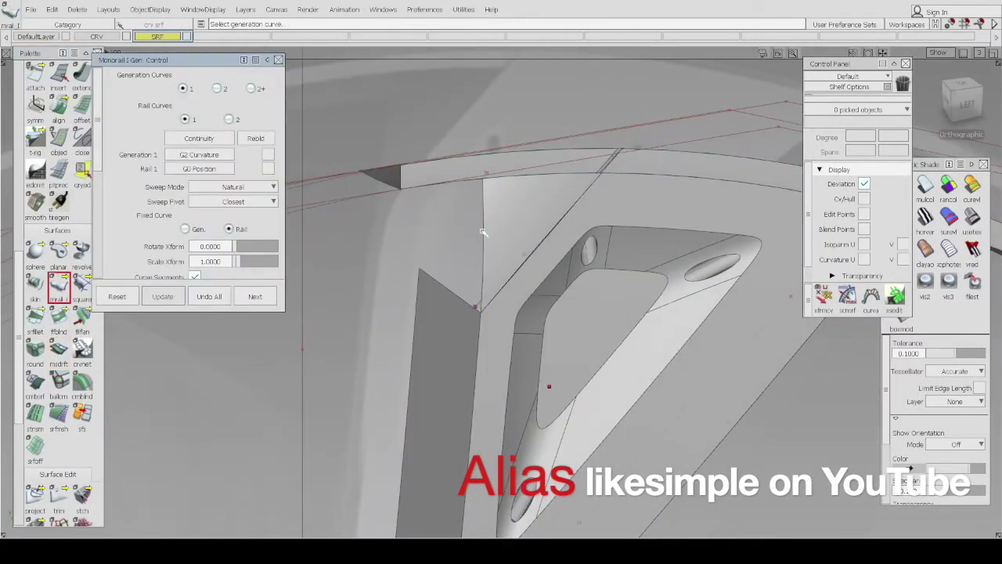
left_click(483, 232)
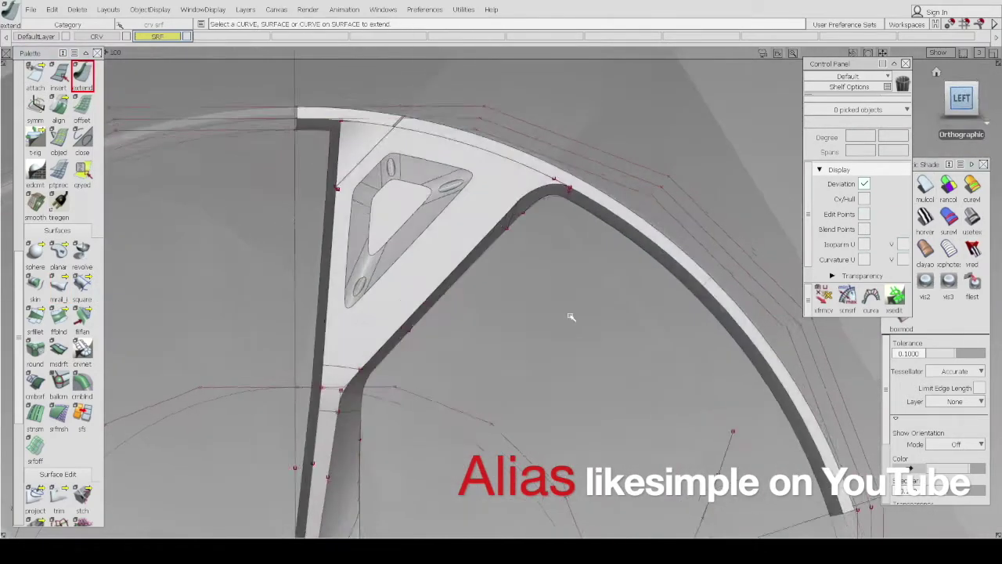
Set the canvas transparency to 0.170 and hide the SRF layer, leaving DefaultLayer active
left_click(862, 260)
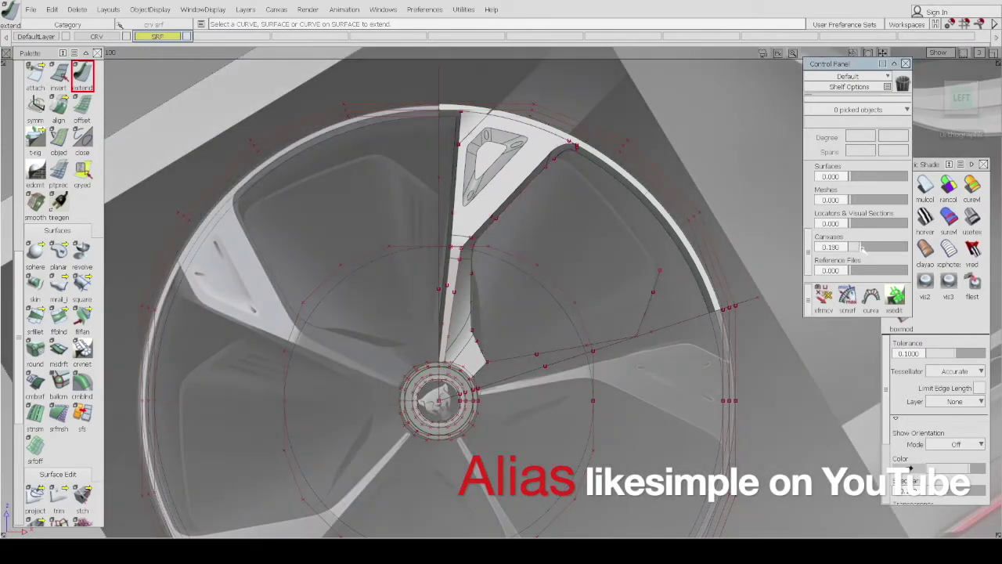
left_click_drag(861, 247, 865, 249)
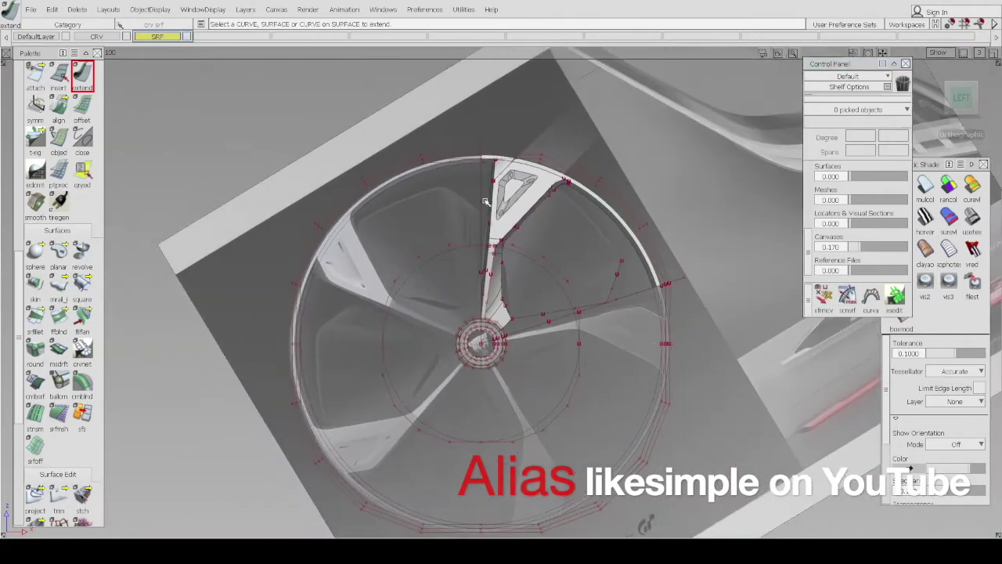
left_click(365, 157)
scroll(508, 281, "up", 5)
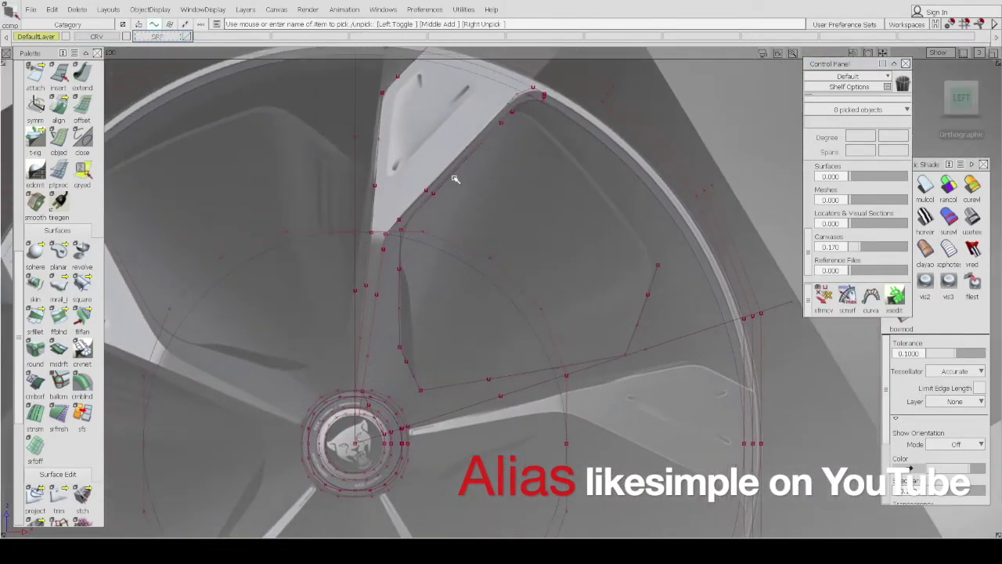
Try to draw an edit-point curve from the outer side curve's upper end to the upper corner of the spoke opening
scroll(496, 220, "up", 3)
scroll(521, 214, "down", 2)
left_click(488, 271)
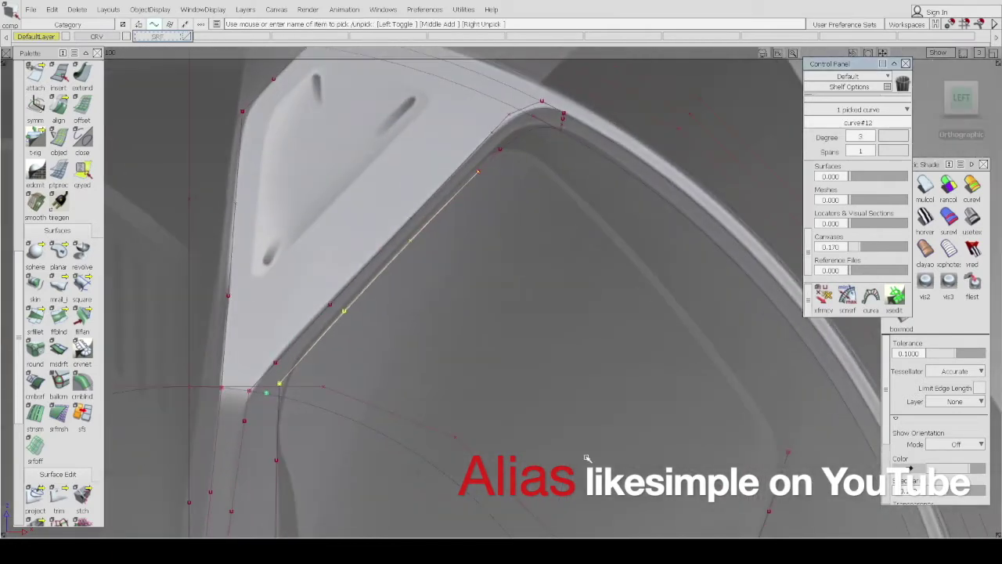
scroll(519, 302, "down", 1)
left_click(504, 353)
scroll(485, 274, "down", 3)
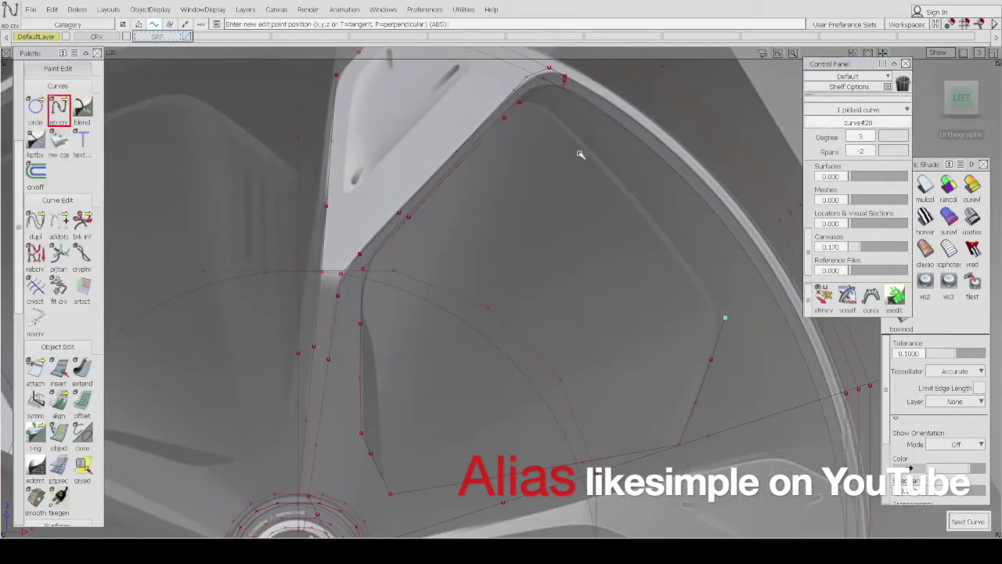
left_click(521, 105)
scroll(525, 104, "up", 5)
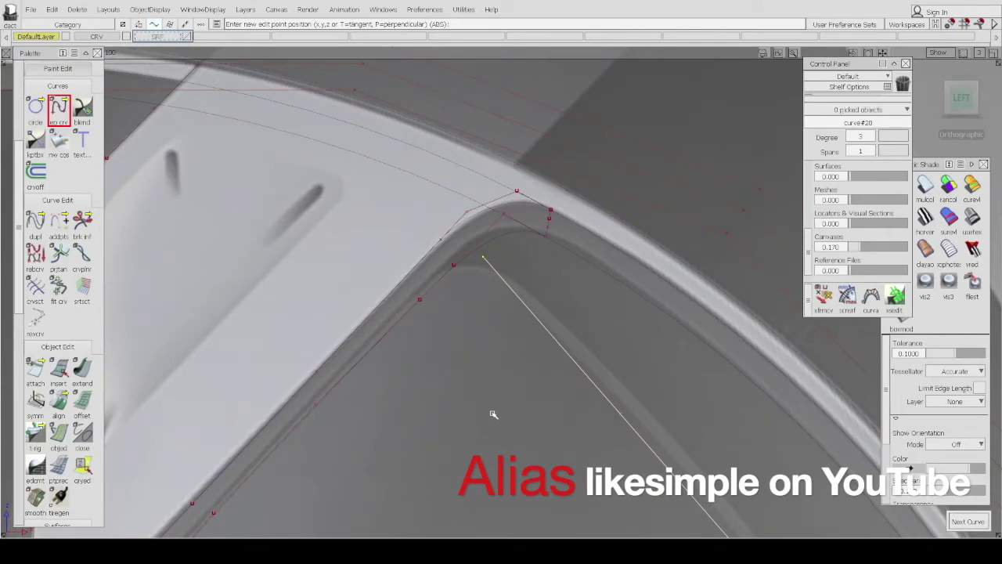
left_click(513, 380)
scroll(501, 377, "down", 3)
scroll(405, 225, "up", 3)
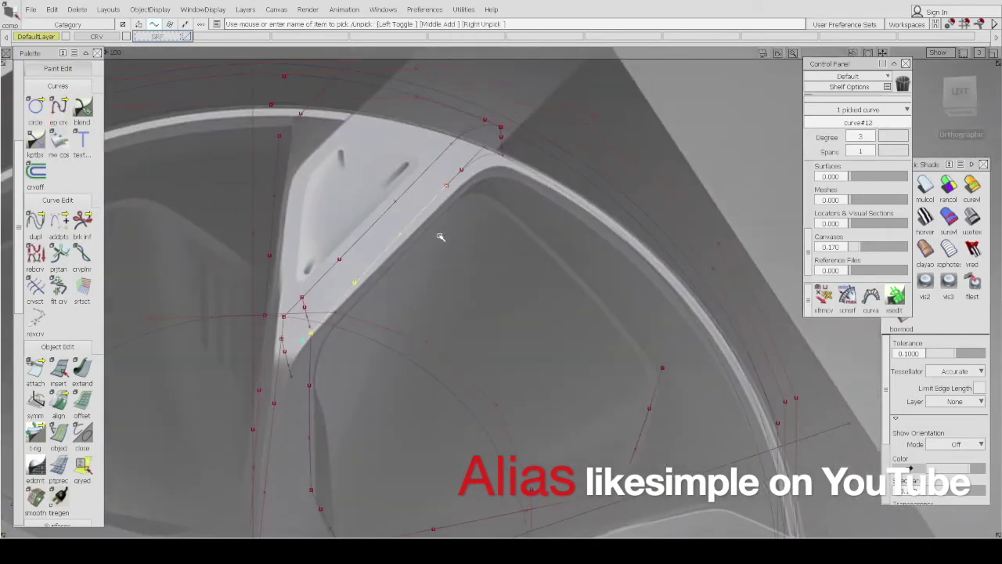
Extend the diagonal curve to the opening's upper corner and close the outline with a curve bowed about 5.9 mm along X
left_click(440, 236)
left_click_drag(440, 236, 423, 218, "alt+shift")
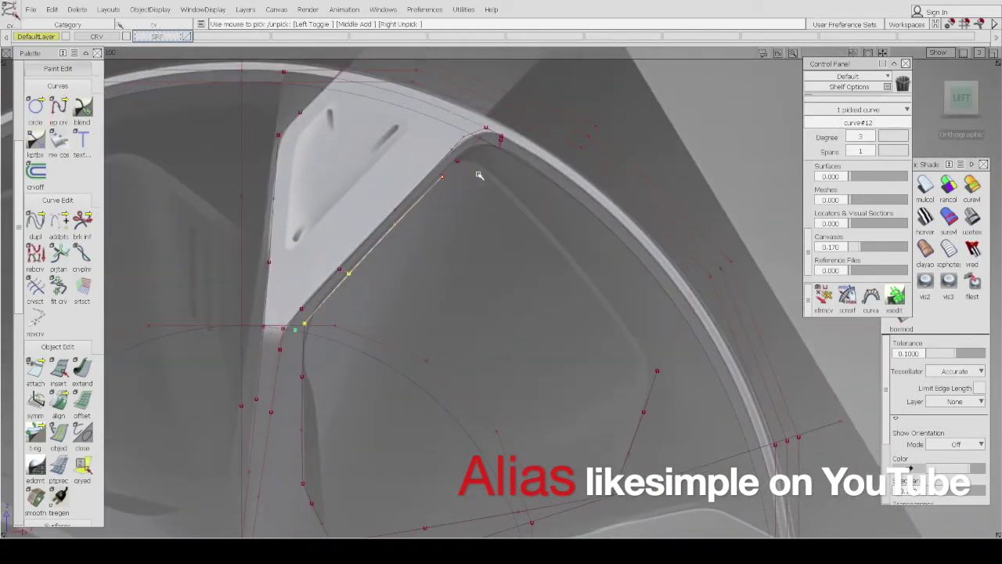
left_click(203, 8)
key("ctrl+v")
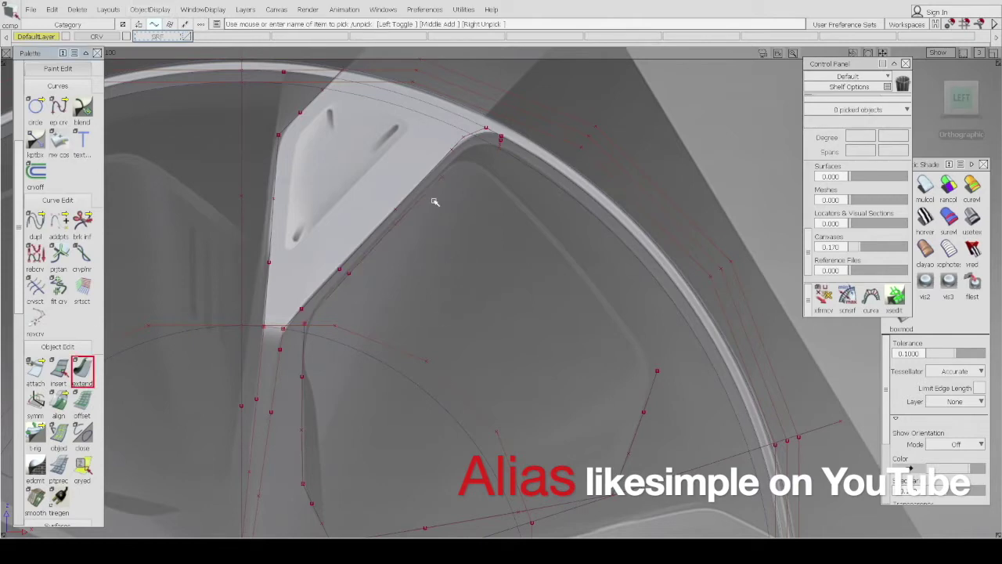
left_click_drag(604, 314, 567, 308)
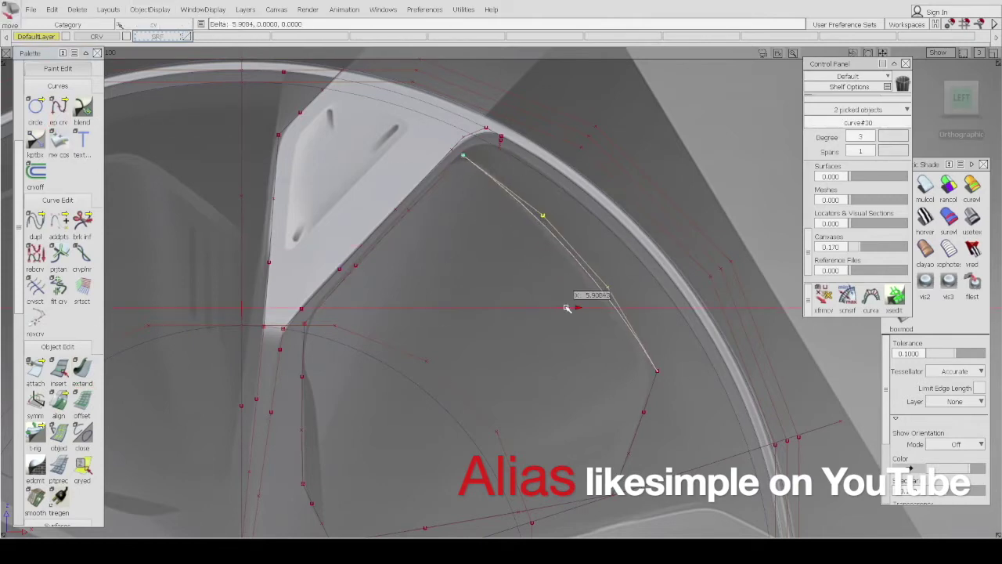
middle_click_drag(517, 272, 439, 151, "alt+shift")
Isolate the outline curves of the spoke opening by hiding all other objects
right_click_drag(358, 379, 514, 206, "alt+shift")
left_click(149, 9)
left_click(157, 102)
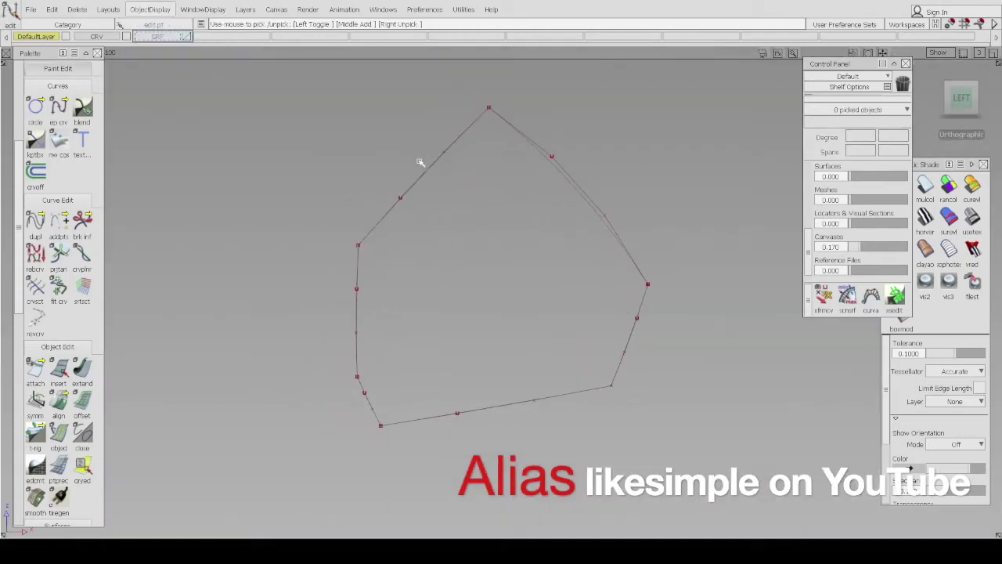
Place a plane surface scaled to cover the opening's outline and tilt it through its control points to follow the outline's slope
scroll(63, 353, "down", 5)
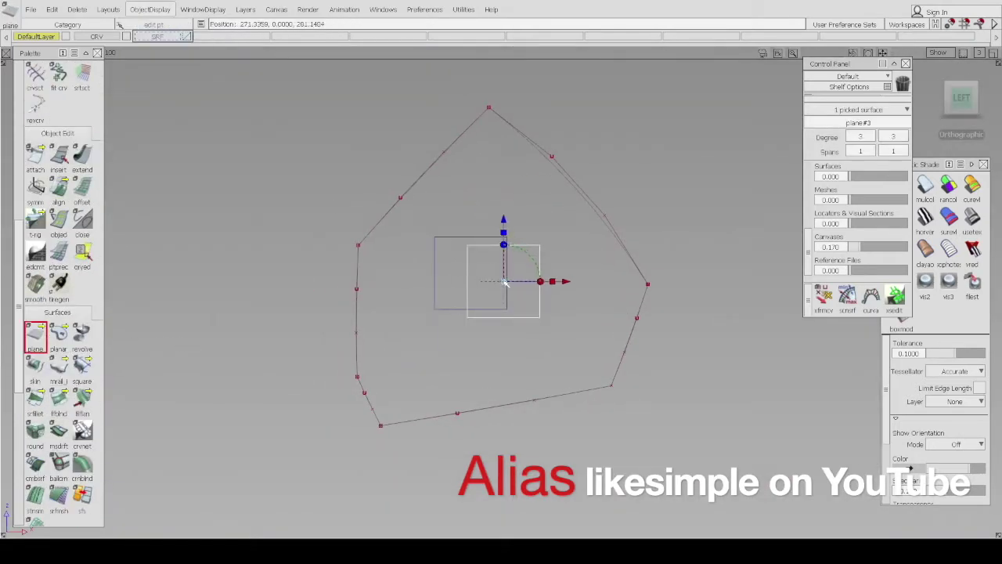
left_click_drag(479, 273, 435, 138)
left_click(530, 224)
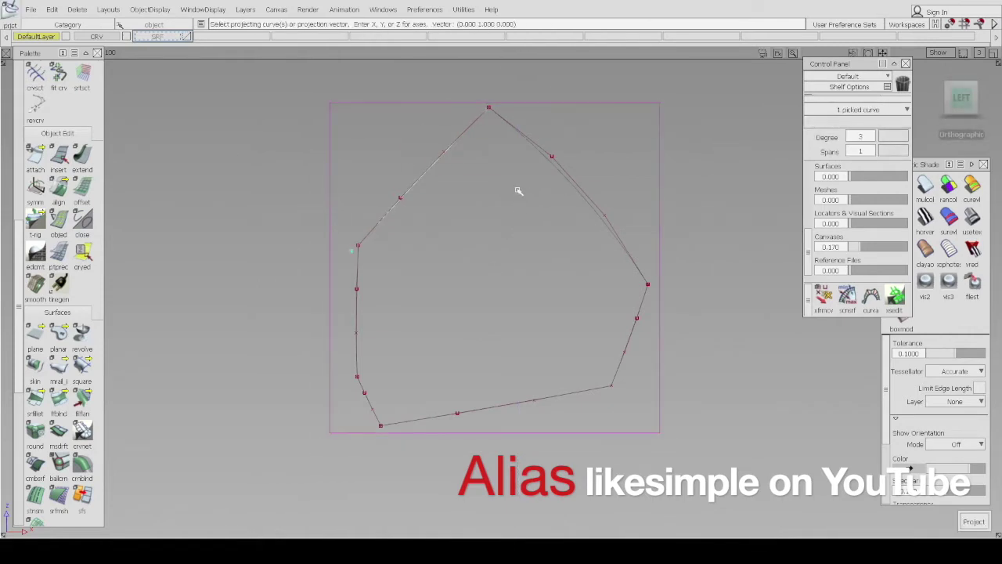
left_click_drag(458, 230, 575, 276, "alt+shift")
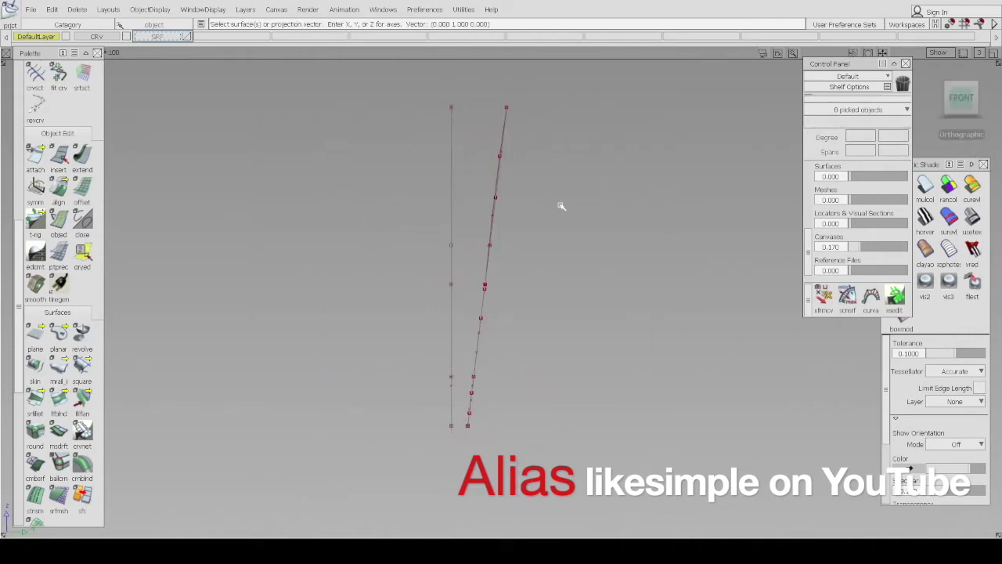
left_click_drag(501, 193, 441, 207, "alt+shift")
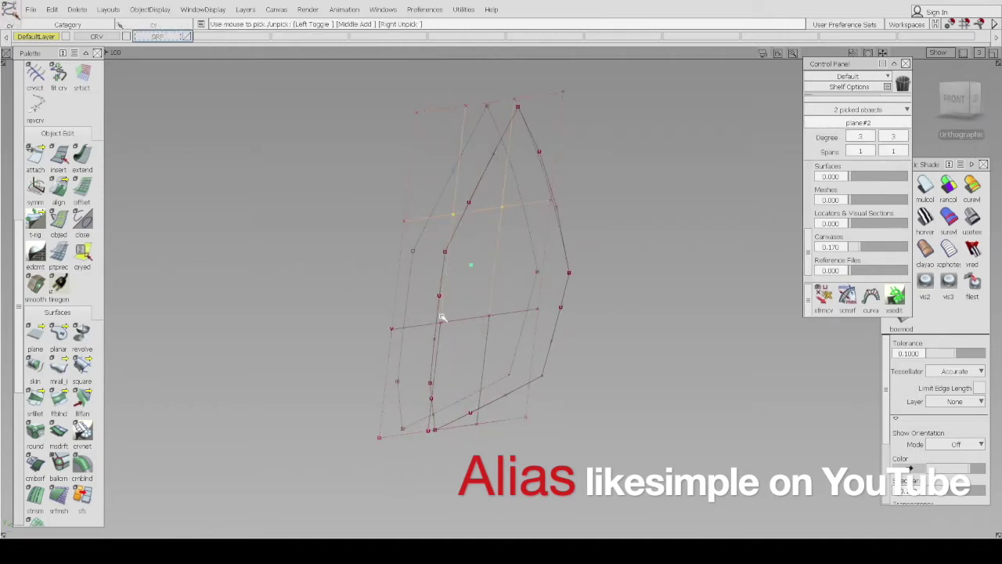
left_click_drag(943, 118, 548, 259, "alt+shift")
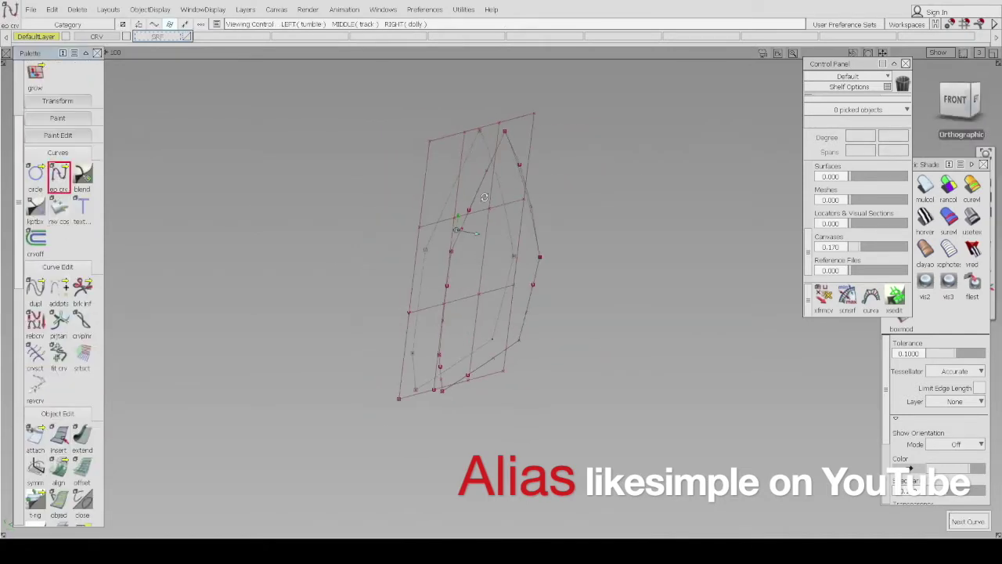
Trace the plane's side edge from the upper corner to the lower corner with an edit-point curve and adjust the curve's control points
left_click(422, 143)
left_click(396, 399)
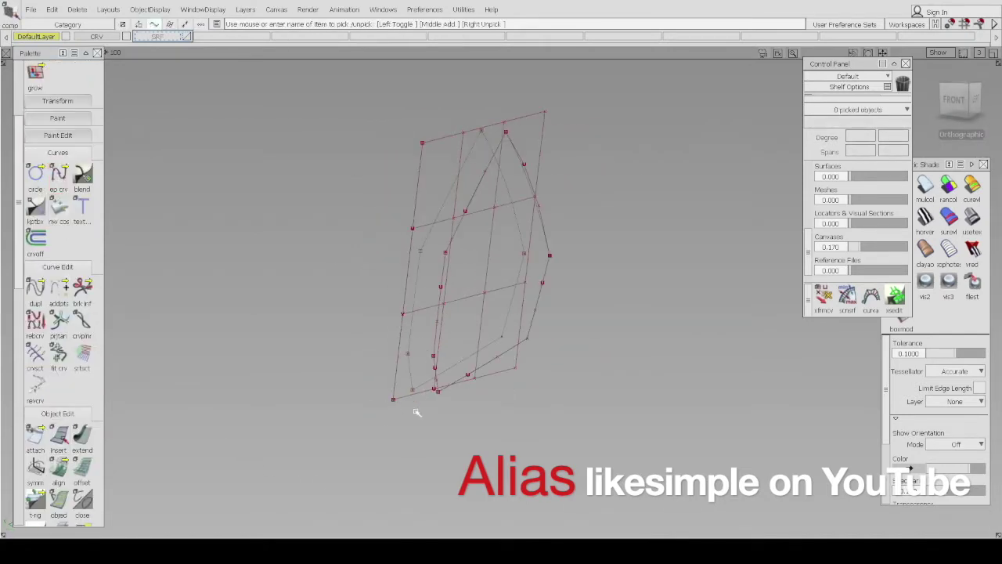
left_click_drag(403, 236, 449, 261)
left_click_drag(604, 219, 425, 321, "alt+shift")
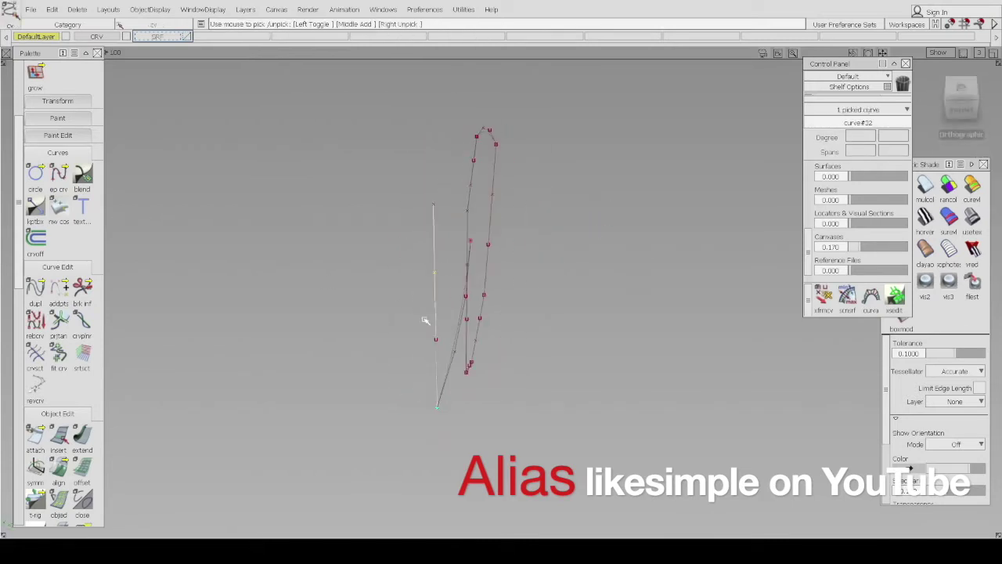
left_click_drag(577, 139, 443, 210, "alt+shift")
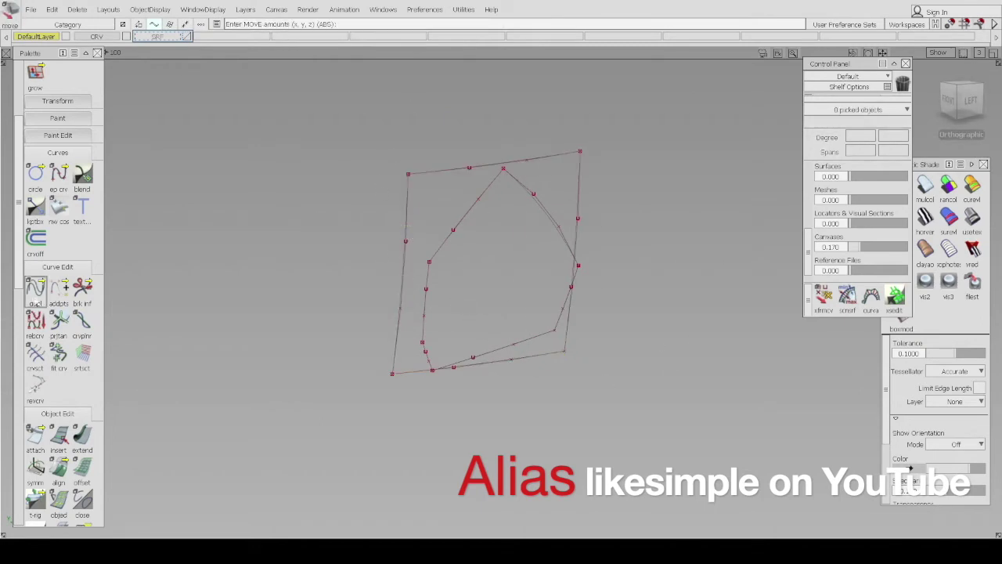
Build a Square surface from the four edge curves and trim it to the projected opening outline
key("s")
left_click(411, 390)
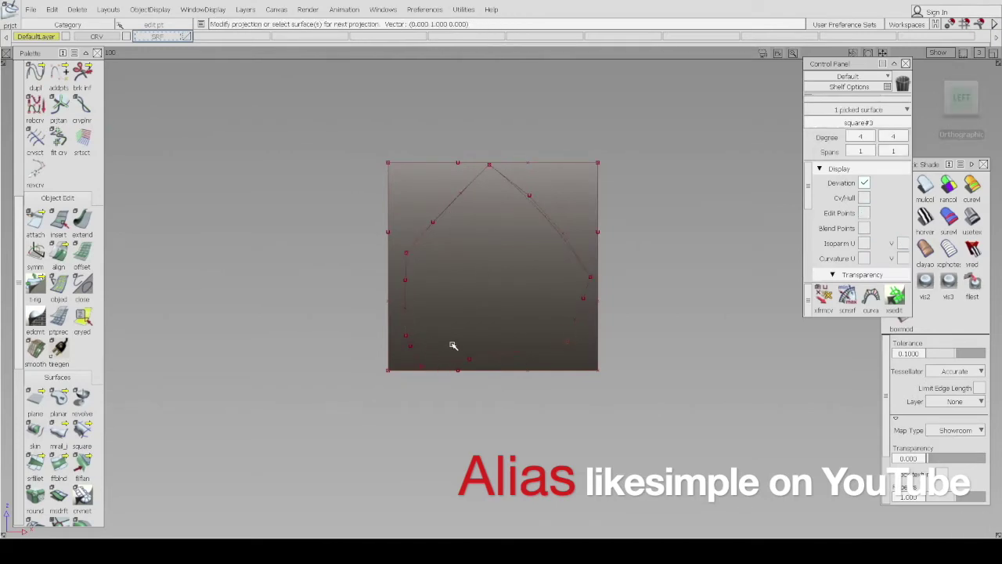
mouse_move(448, 352)
left_mouse_down("alt+shift")
mouse_move(474, 168)
mouse_move(497, 347)
left_mouse_up("alt+shift")
left_click(203, 10)
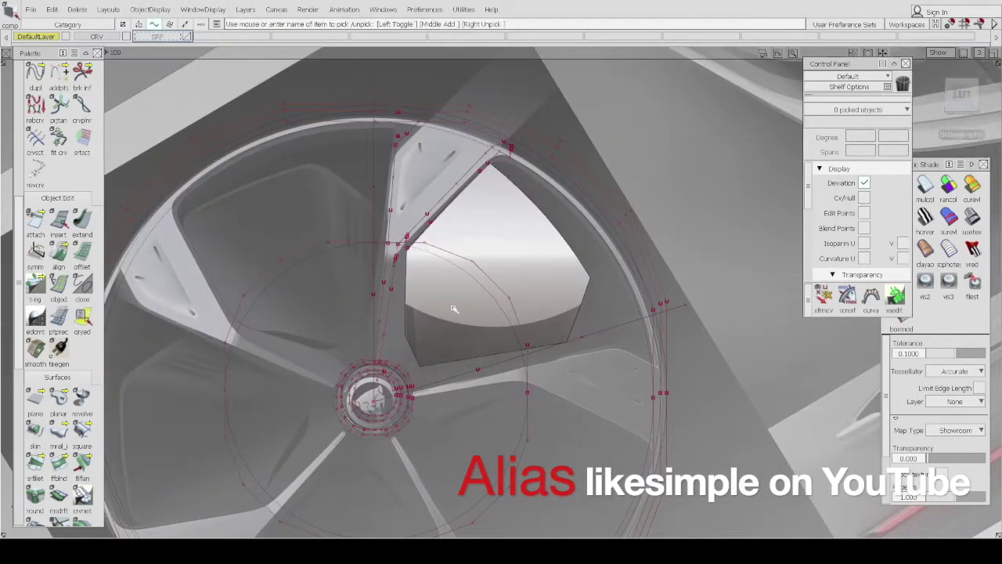
Examine the trimmed panel on its own and against the wheel curves and reference image
left_click_drag(548, 313, 509, 235, "alt+shift")
left_click(548, 298)
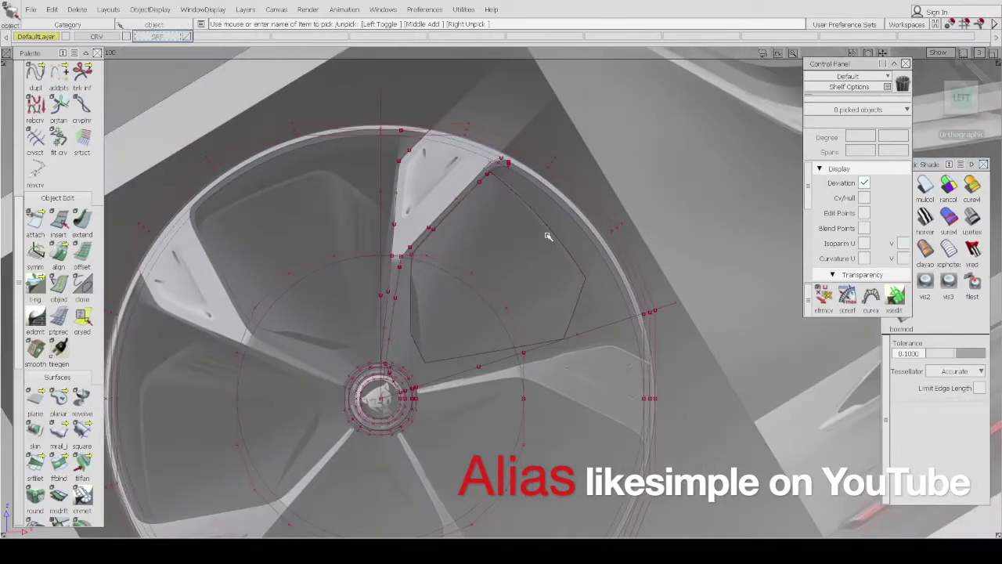
left_click_drag(548, 231, 487, 284, "alt+shift")
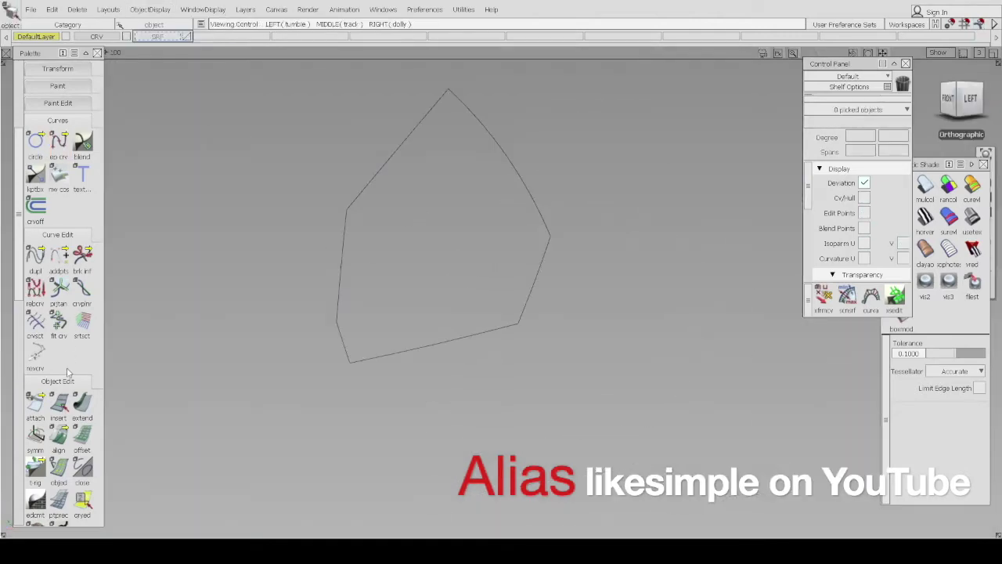
scroll(67, 345, "down", 5)
left_click(203, 9)
left_click(196, 86)
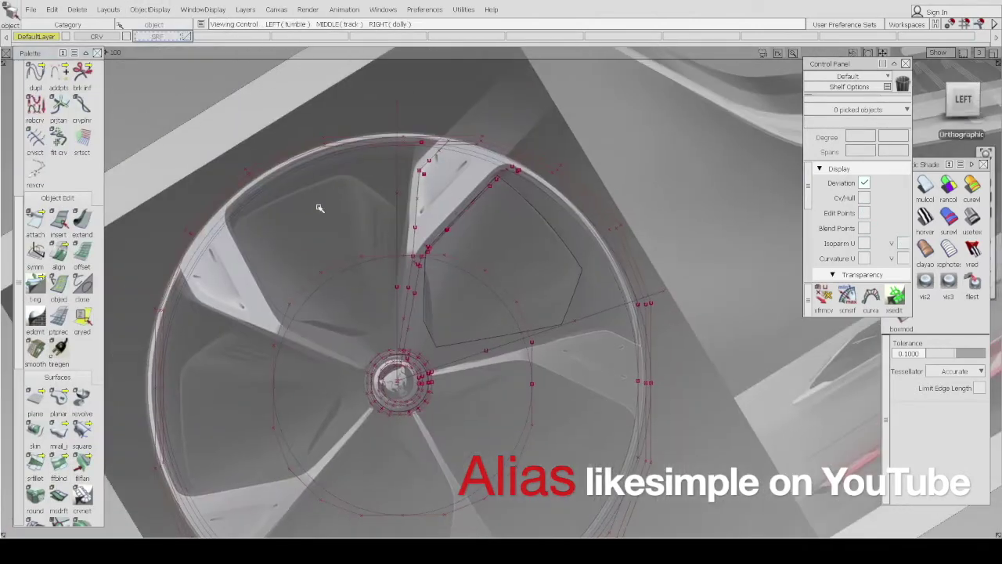
left_click_drag(215, 345, 528, 254, "alt+shift")
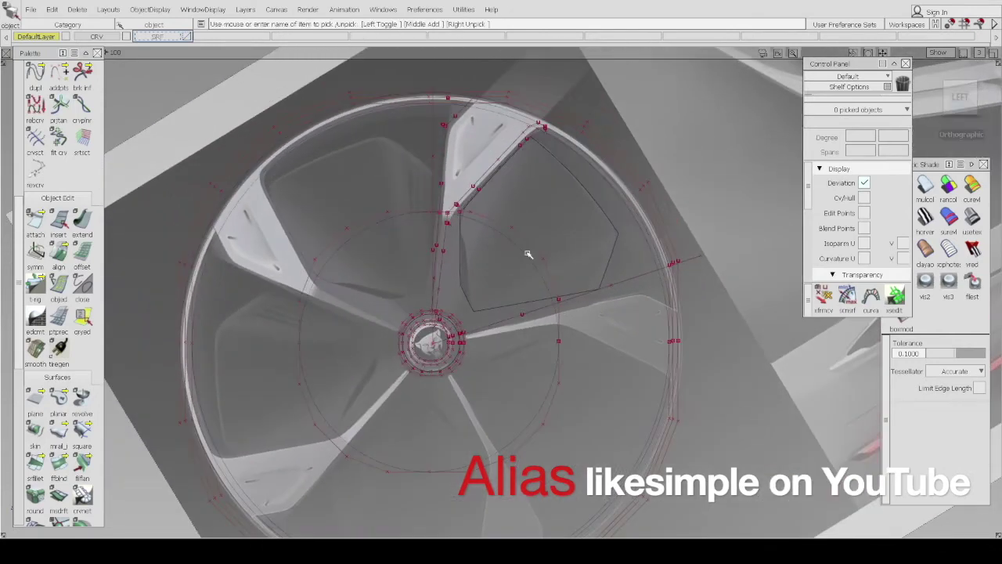
Isolate the trimmed panel and offset an enlarged copy of it about 12.8 mm along X
left_click(583, 204)
left_click(150, 10)
left_click(157, 41)
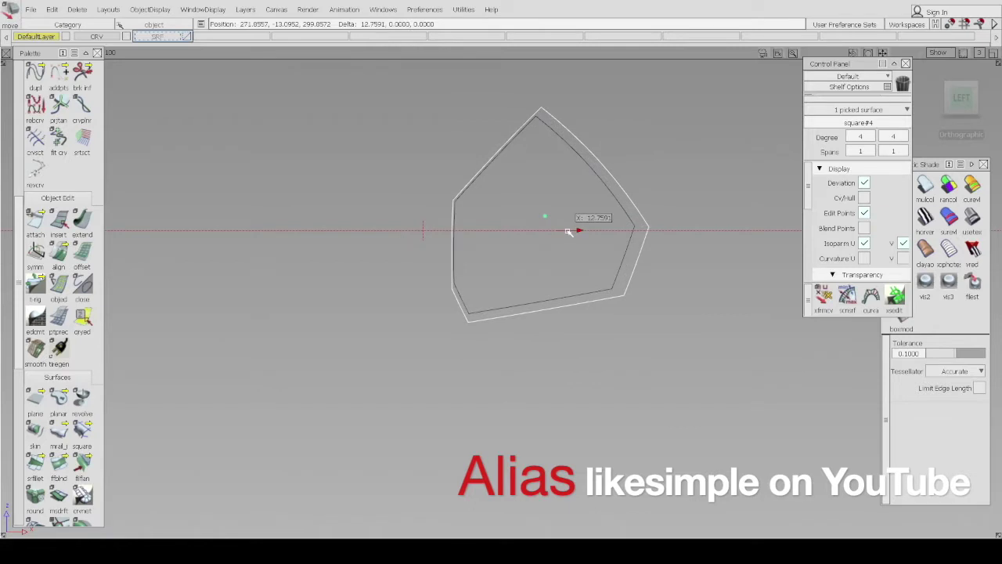
left_click_drag(561, 176, 576, 132, "alt+shift")
left_click(618, 182)
left_click(962, 97)
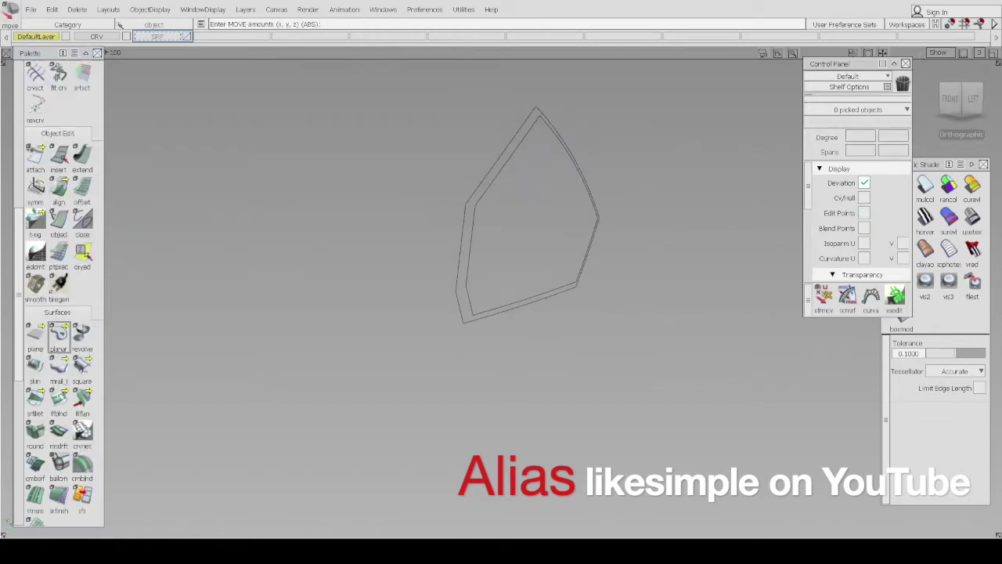
Build walls between the two panels' edges with Freeform Blend, using G0 Position on both sides, crown value 0.0150 and crown shape 0.5000
scroll(58, 313, "down", 3)
left_click(59, 366)
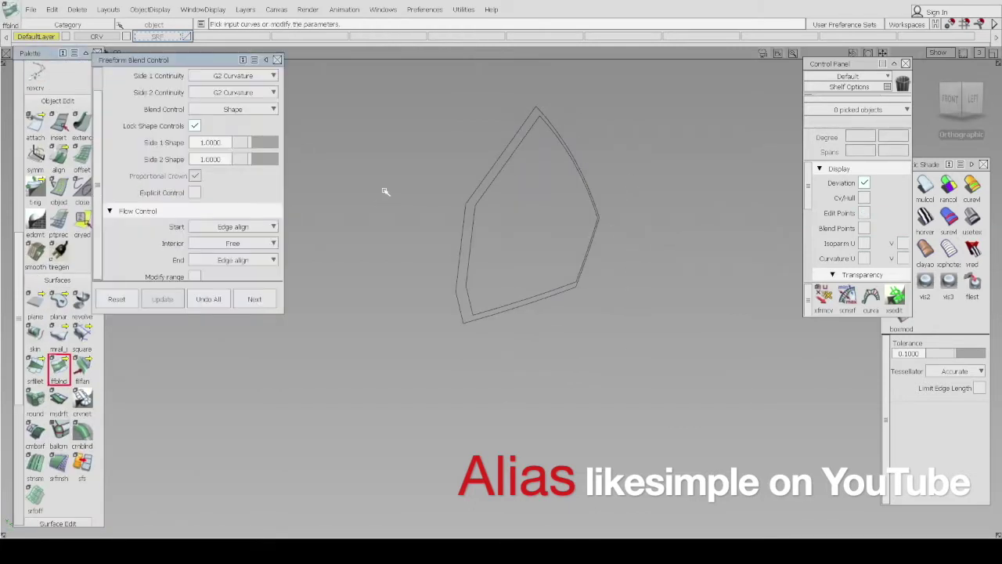
left_click(498, 161)
left_click(509, 163)
left_click(233, 92)
left_click(233, 107)
right_click_drag(448, 356, 492, 313, "alt+shift")
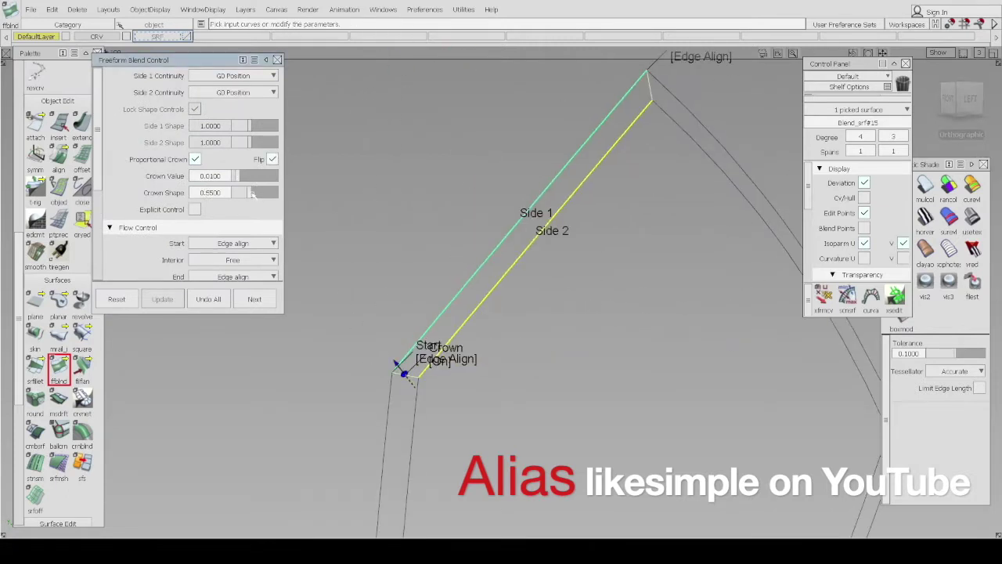
left_click_drag(299, 219, 337, 204, "alt+shift")
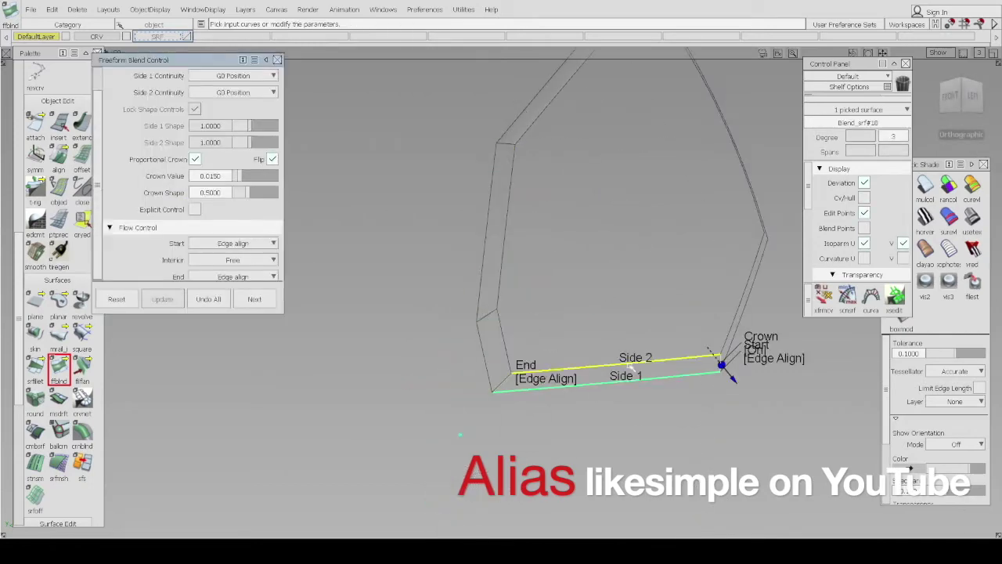
left_click_drag(611, 246, 679, 260)
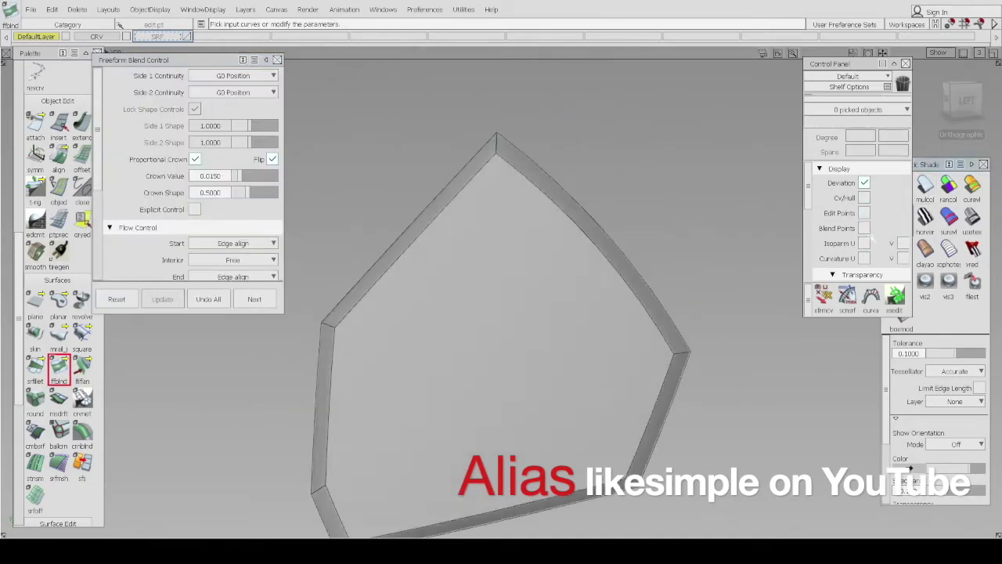
Try to fillet the walls at the panel's upper corner with a chord-type G2 Curvature Surface Fillet, increasing the chordal length from 19
left_click(35, 368)
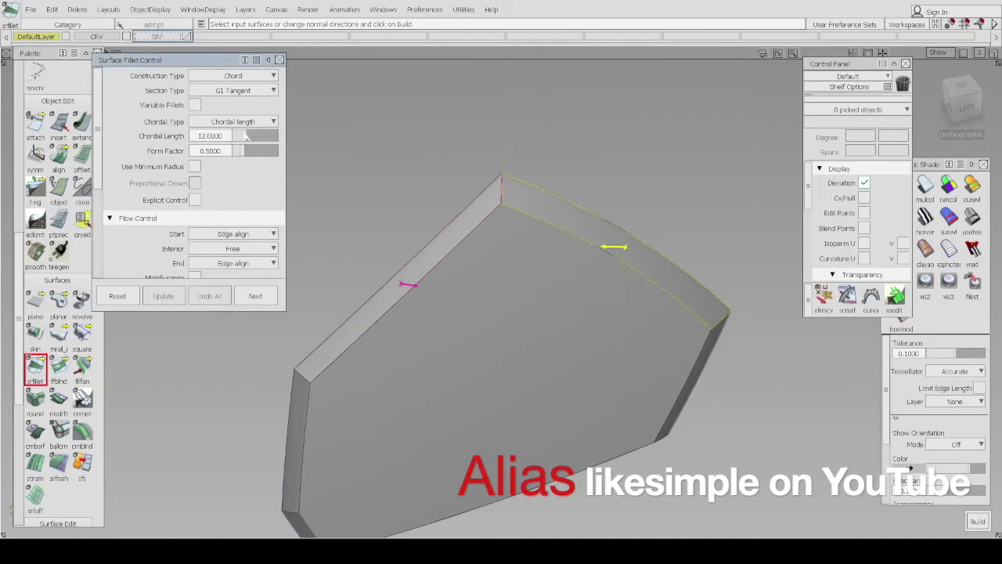
left_click(234, 90)
left_click(233, 120)
left_click_drag(493, 219, 433, 303, "alt+shift")
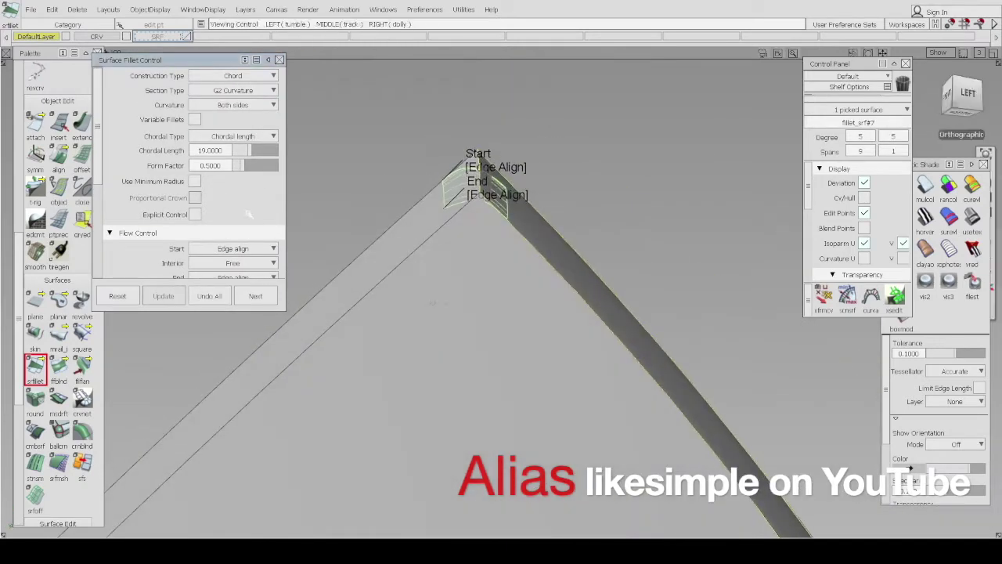
left_click_drag(252, 150, 264, 150)
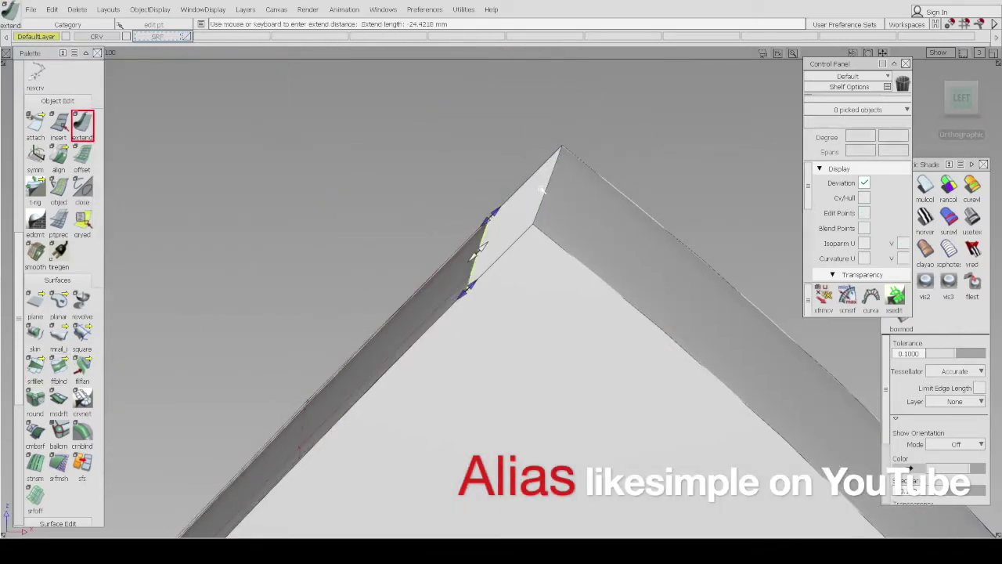
Bridge the gap in the walls at the panel's upper corner with Freeform Blend and shorten the remaining wall ends with Extend
left_click_drag(559, 358, 483, 278, "alt+shift")
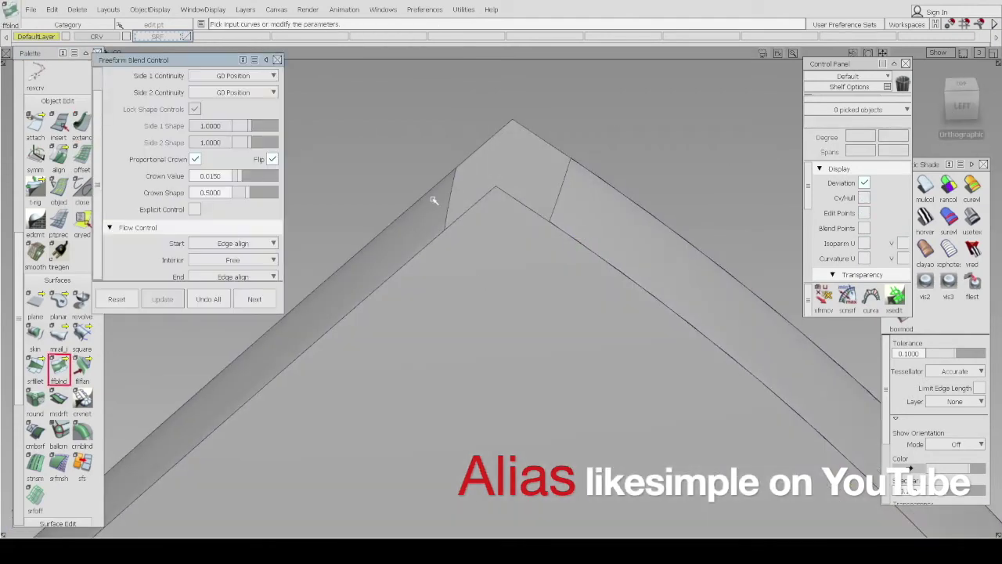
left_click(233, 75)
left_click(233, 110)
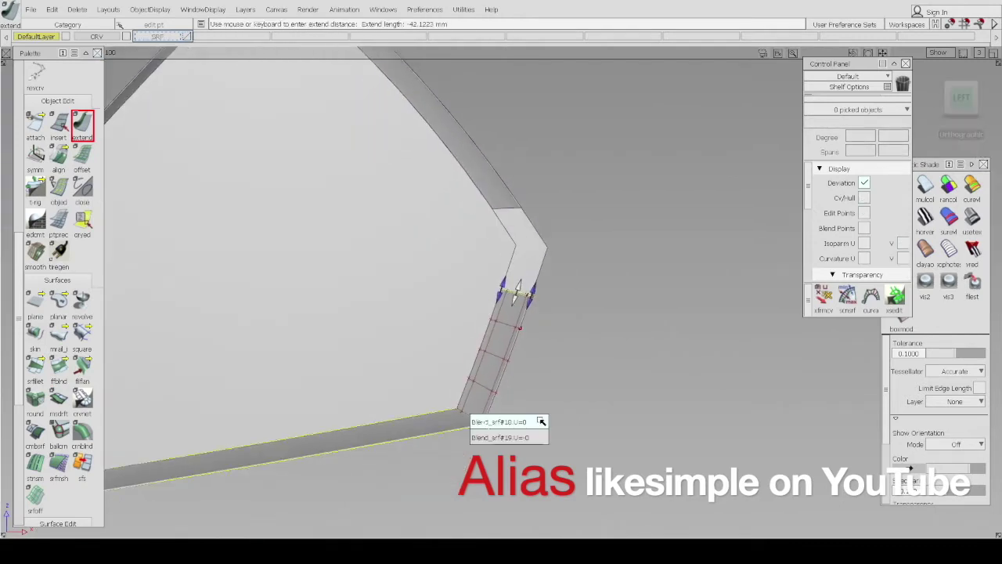
left_click_drag(472, 421, 462, 427)
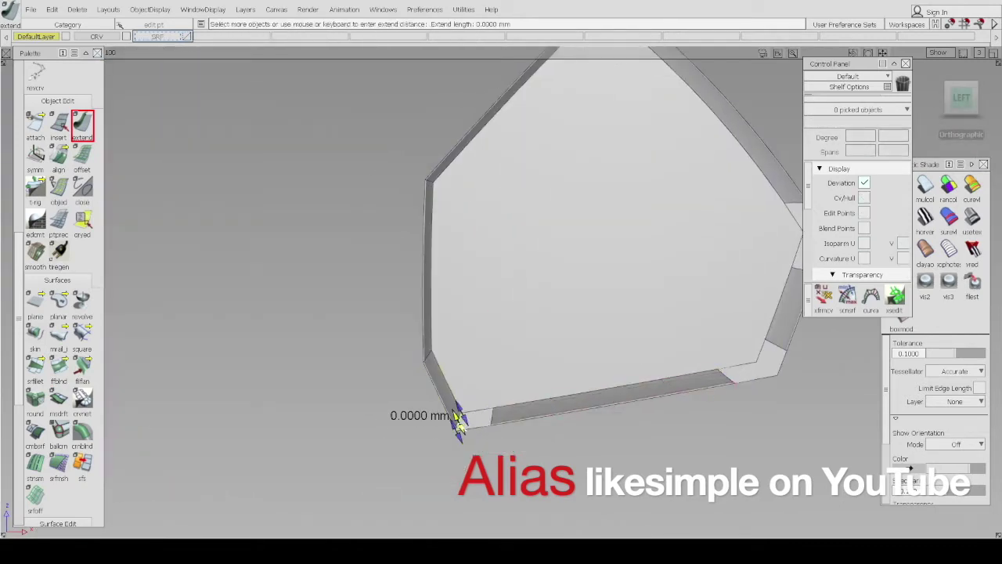
left_click_drag(457, 417, 433, 368)
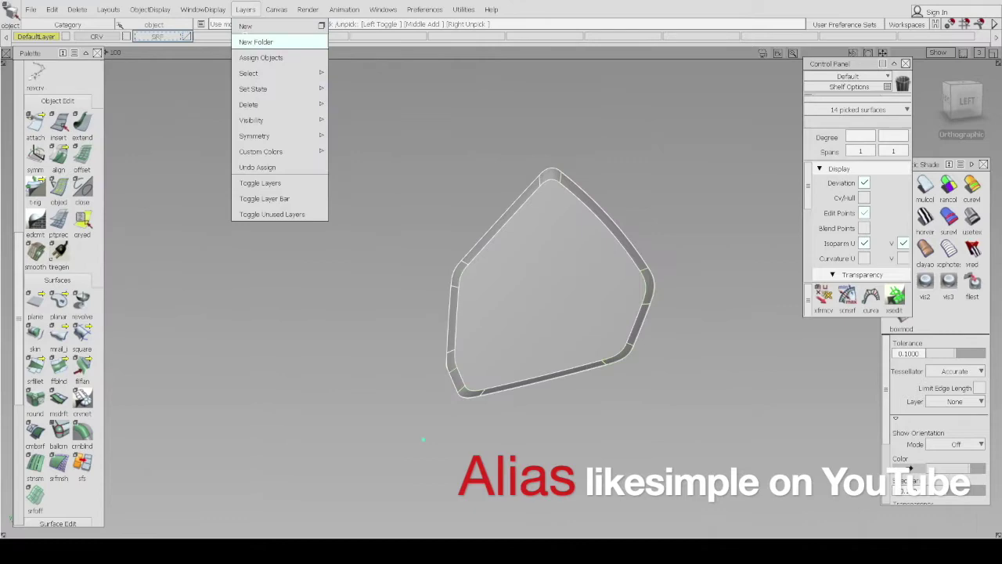
Assign the panel surfaces to a new layer named ALA and put the reference image on a hidden layer named IMG
left_click(256, 41)
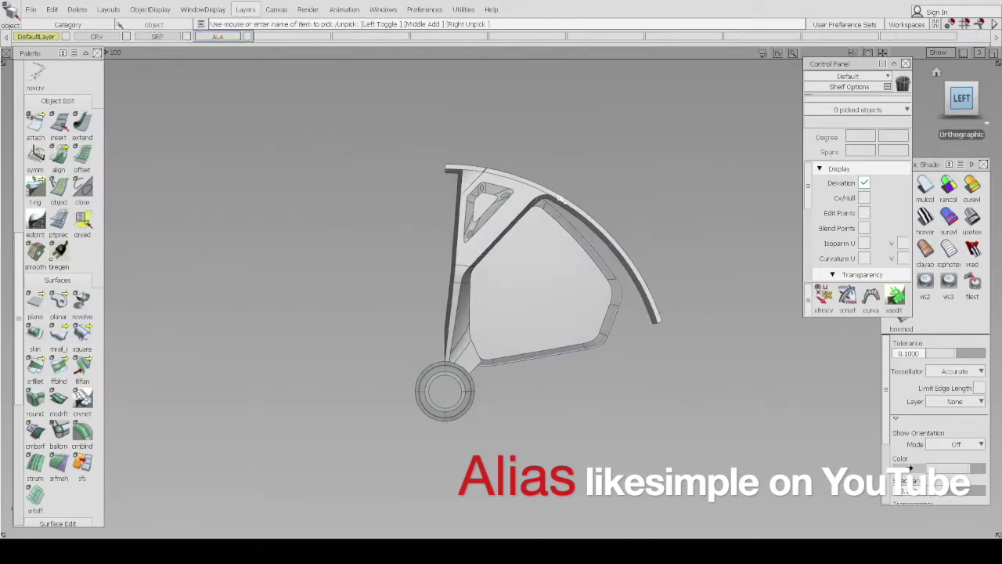
left_click(203, 8)
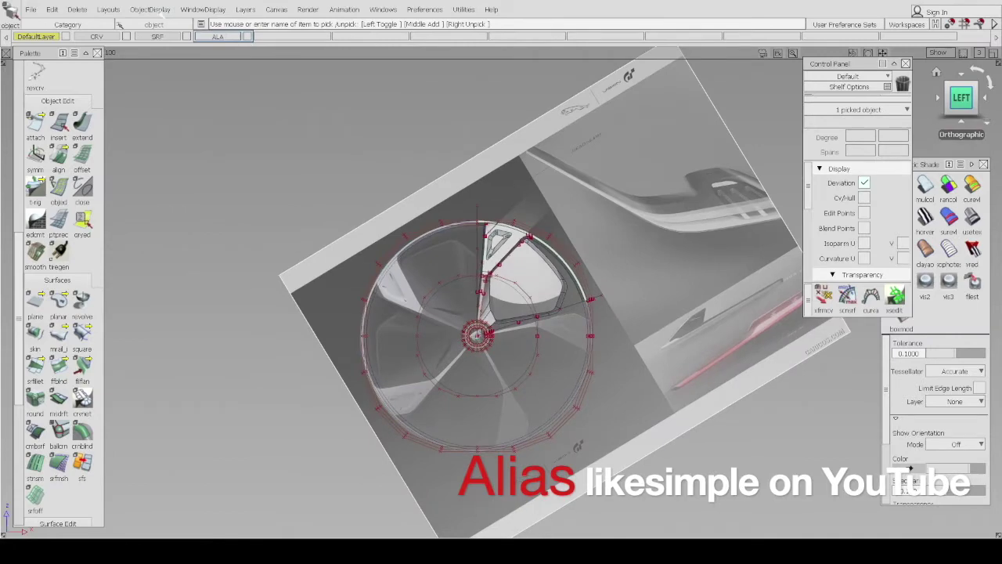
left_click(245, 8)
left_click(262, 28)
left_click(279, 36)
left_click_drag(438, 234, 479, 233, "alt+shift")
left_click(949, 96)
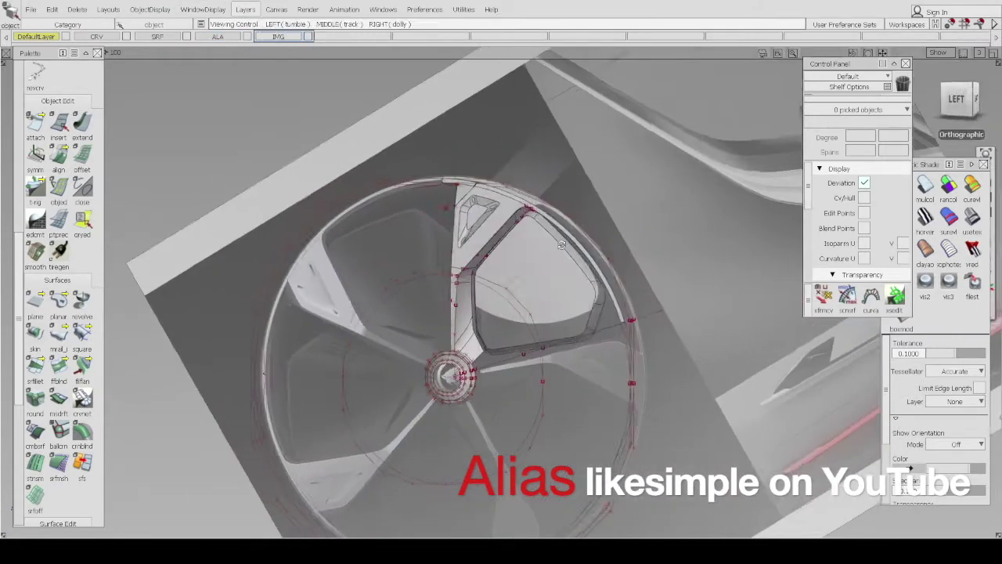
scroll(530, 318, "up", 3)
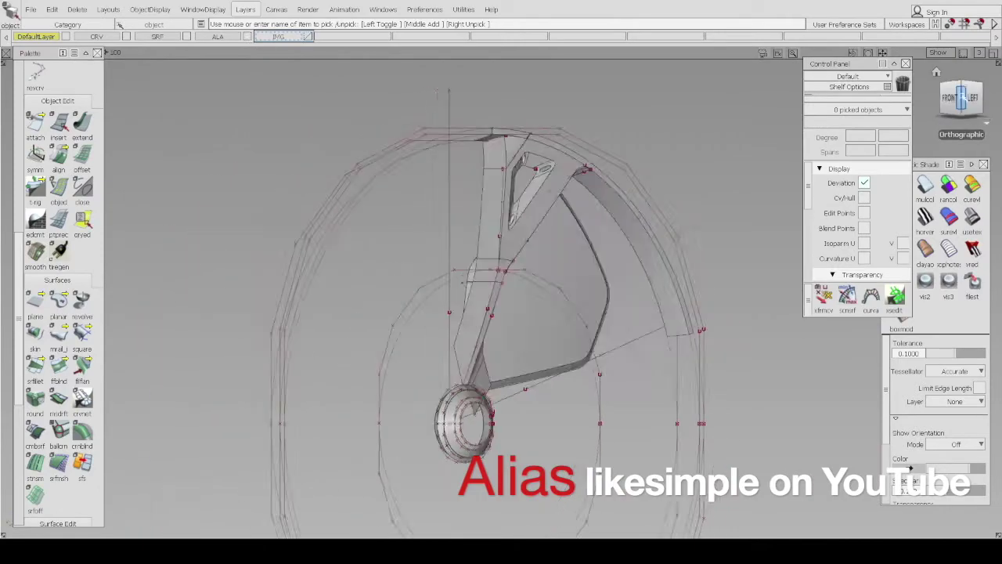
left_click(31, 10)
left_click(31, 10)
Scale the inner rim circle to about 1134.76 and build a ring surface between the rim circles with Freeform Blend
left_click_drag(516, 147, 480, 262, "alt+shift")
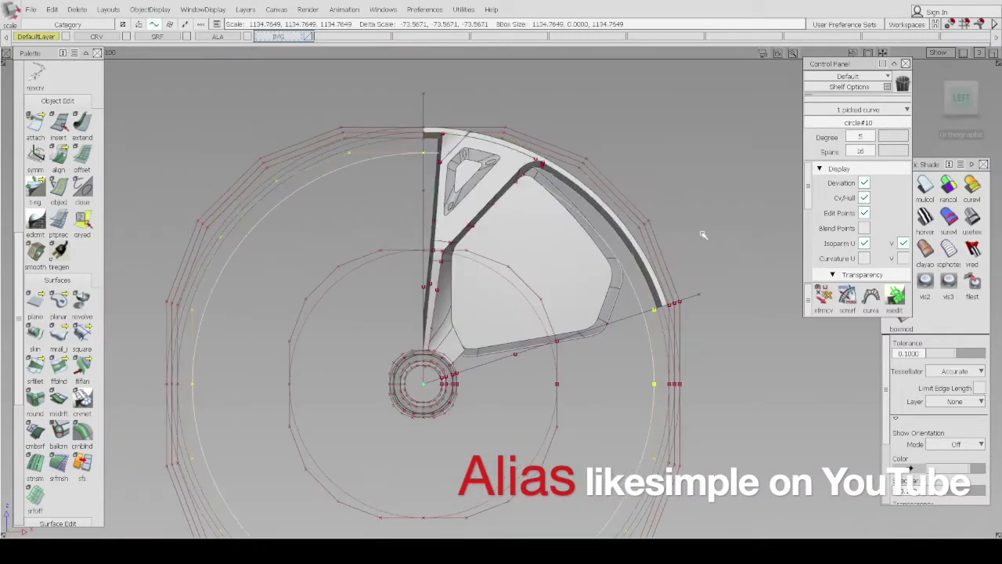
left_click_drag(700, 235, 579, 255, "alt+shift")
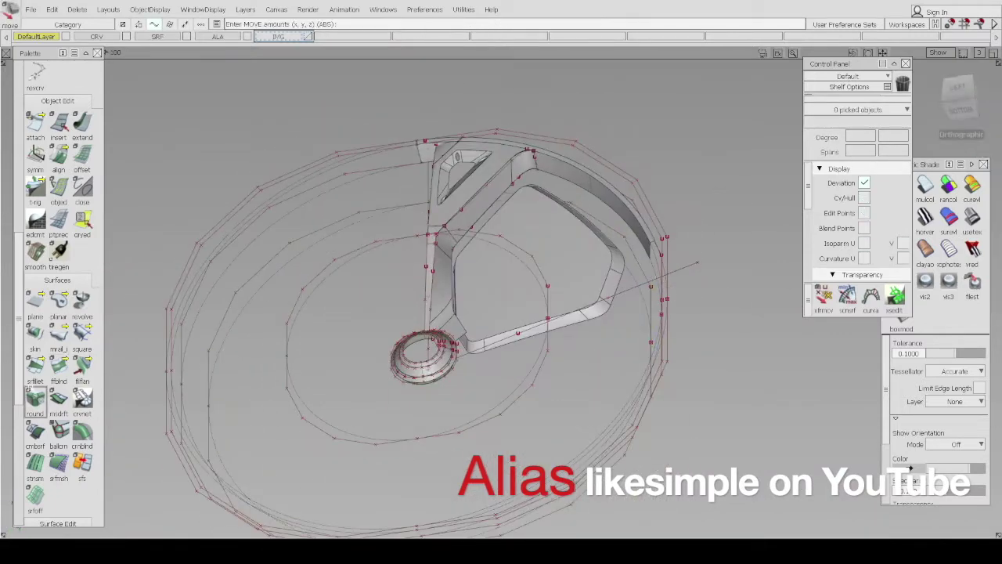
left_click(58, 365)
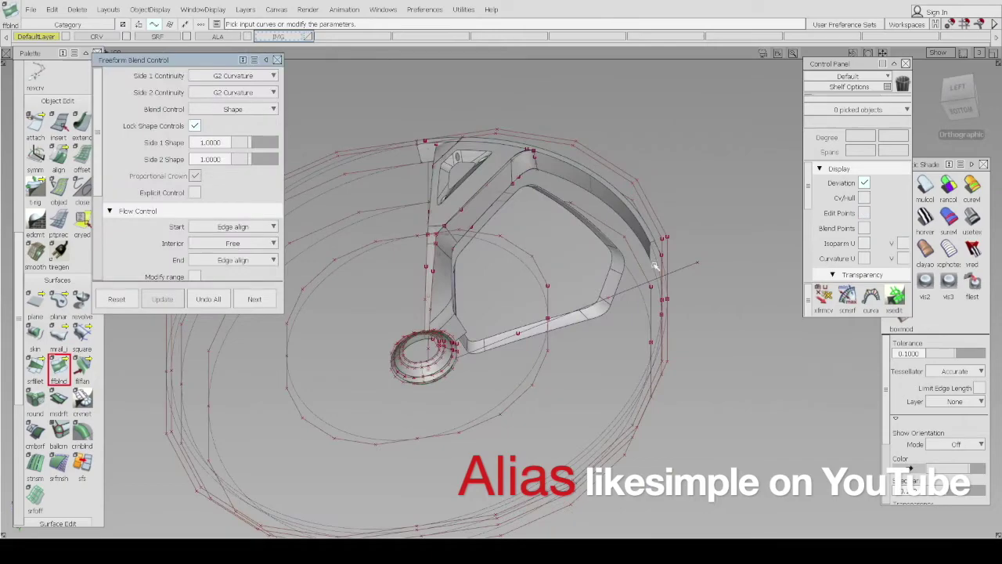
scroll(673, 306, "up", 3)
left_click(673, 305)
left_click_drag(673, 305, 708, 313, "alt+shift")
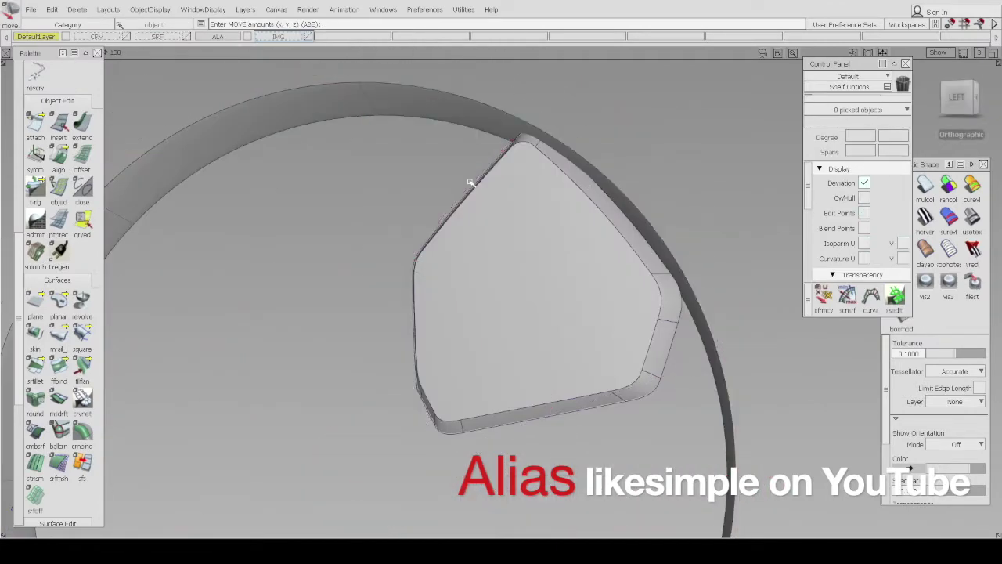
Scale the inner rim circle down to widen the ring surface behind the spoke and panel
left_click_drag(336, 90, 739, 480)
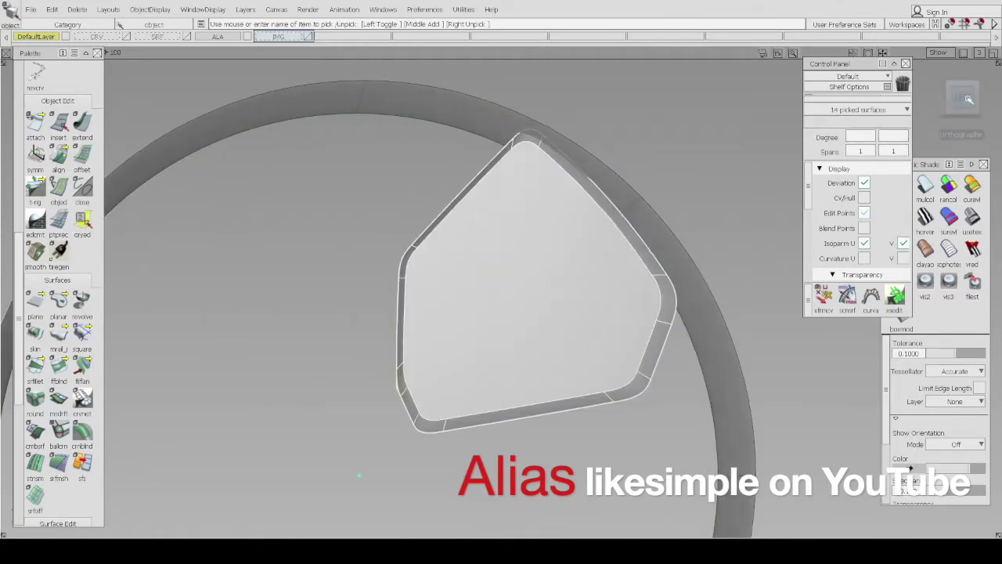
mouse_move(500, 321)
left_mouse_down("alt+shift")
mouse_move(595, 251)
mouse_move(700, 188)
mouse_move(499, 321)
mouse_move(740, 177)
mouse_move(501, 321)
left_mouse_up("alt+shift")
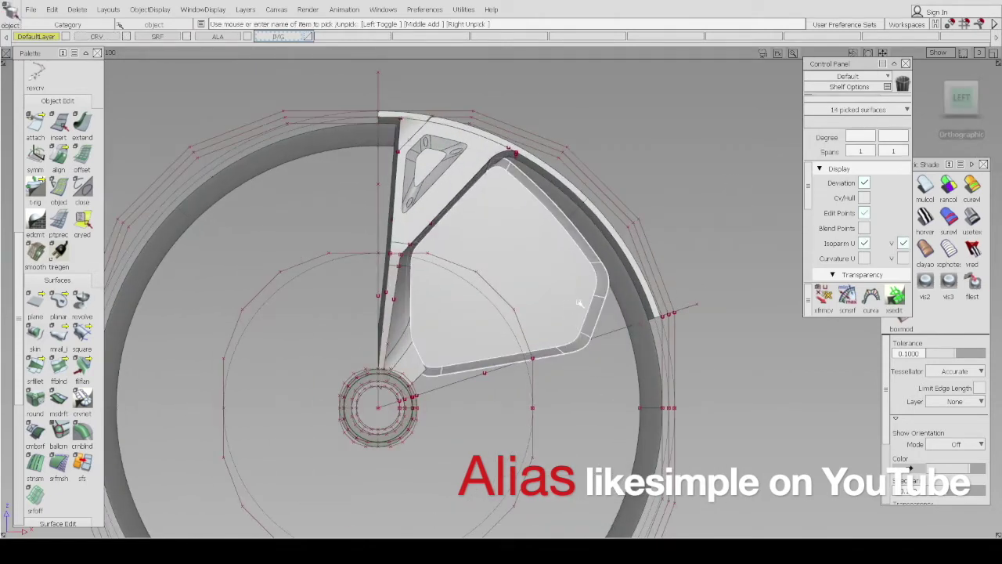
key("r")
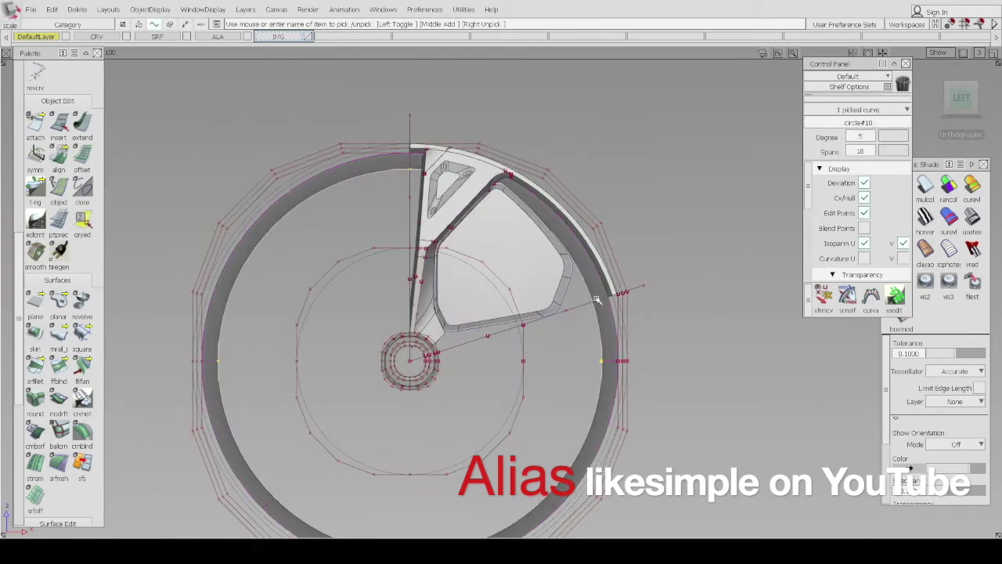
key("s")
left_click(961, 98)
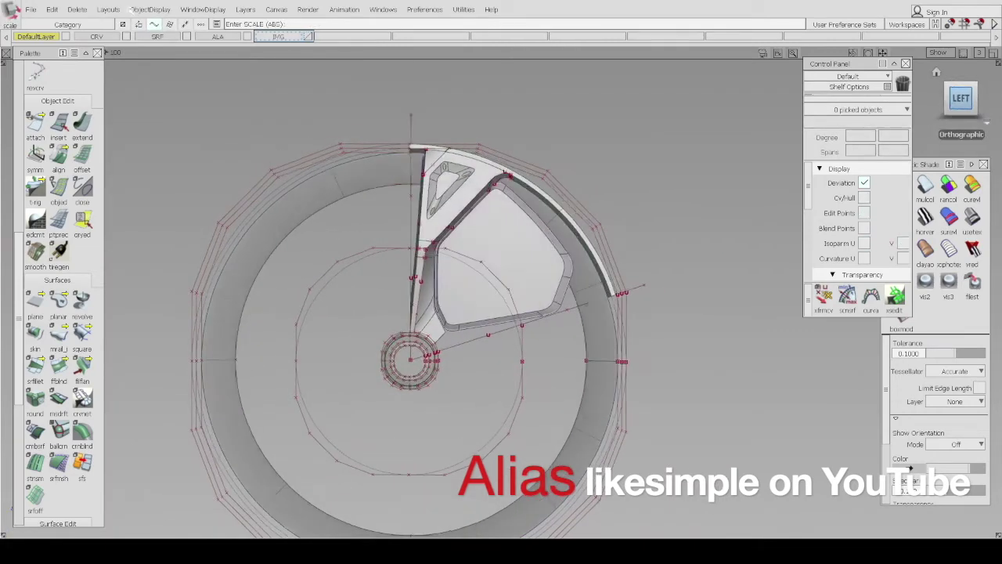
key("Escape")
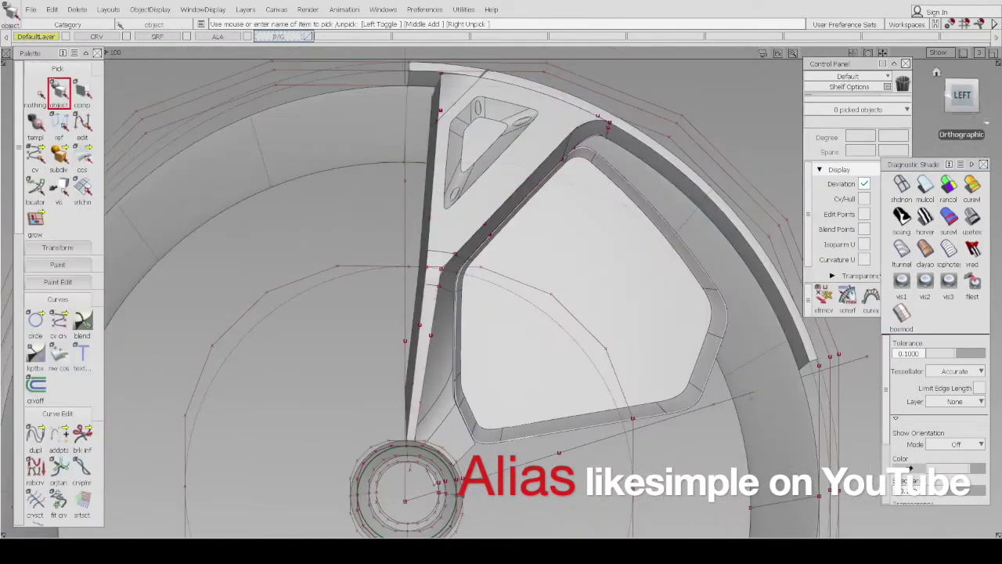
Build a chord-type Surface Fillet along the spoke's narrow front edge near the hub, with the end flow control set to Default
scroll(57, 298, "down", 4)
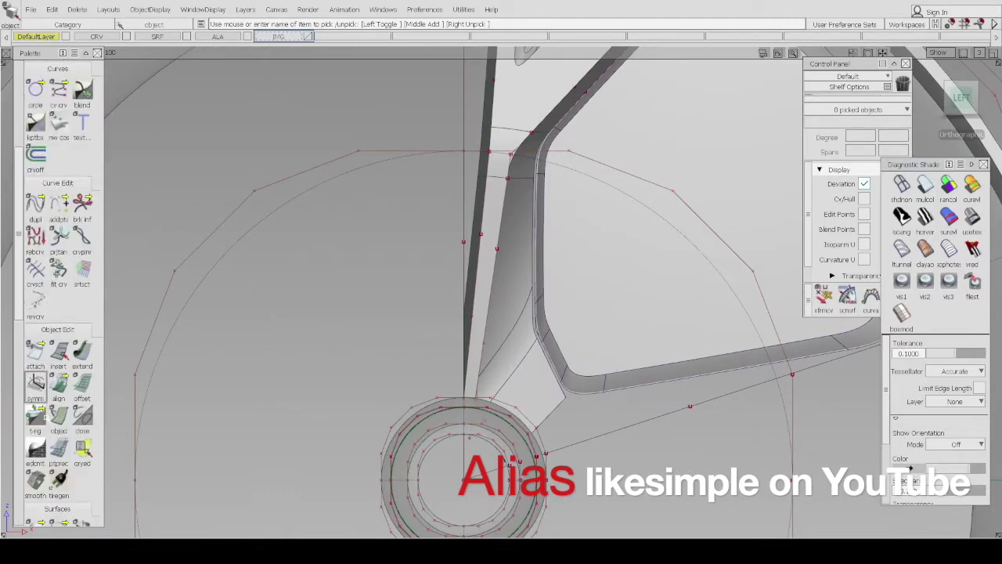
scroll(57, 313, "down", 3)
left_click(35, 368)
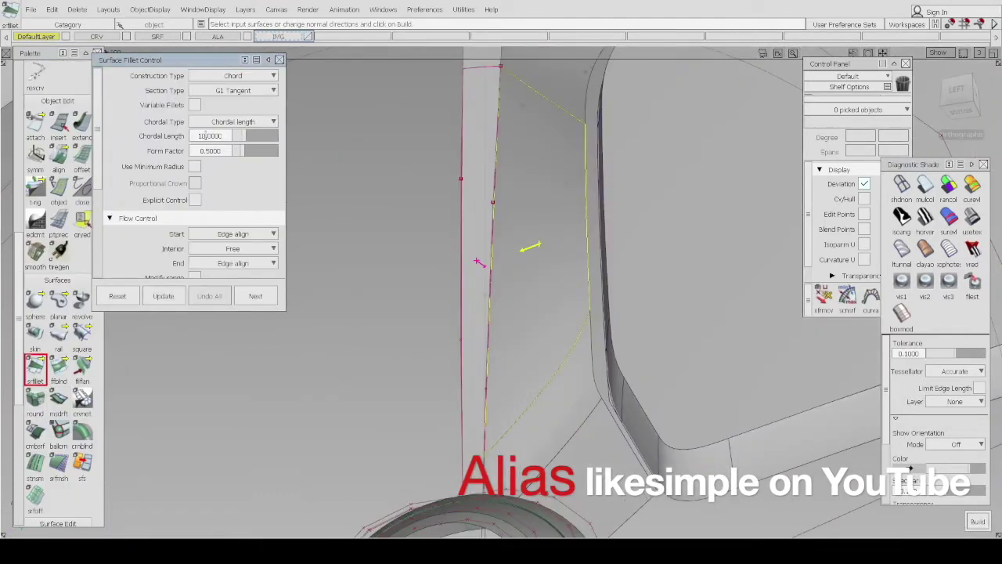
left_click(233, 263)
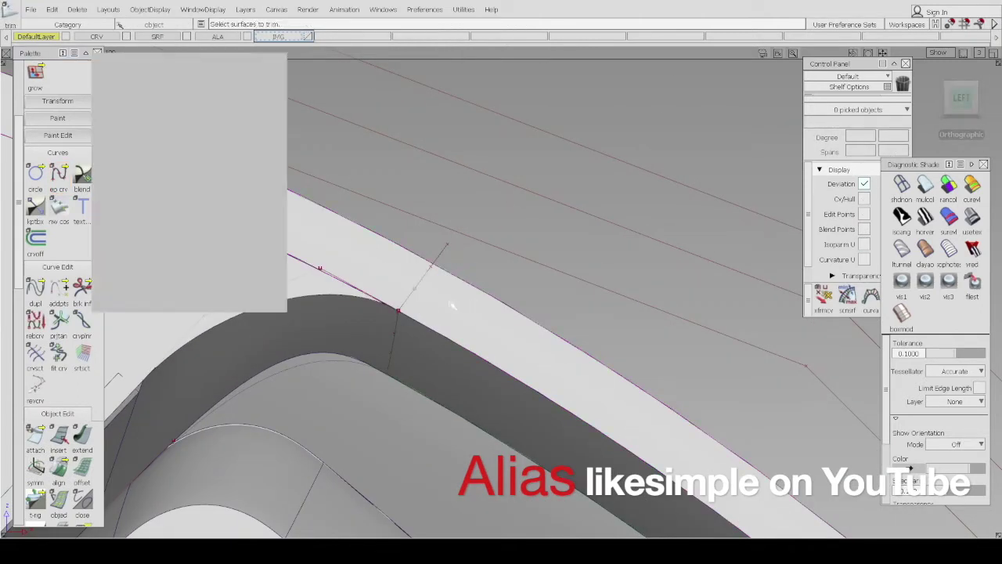
Extend the short line crossing the rim past the rim's inner edge at the opening's upper corner
left_click(436, 305)
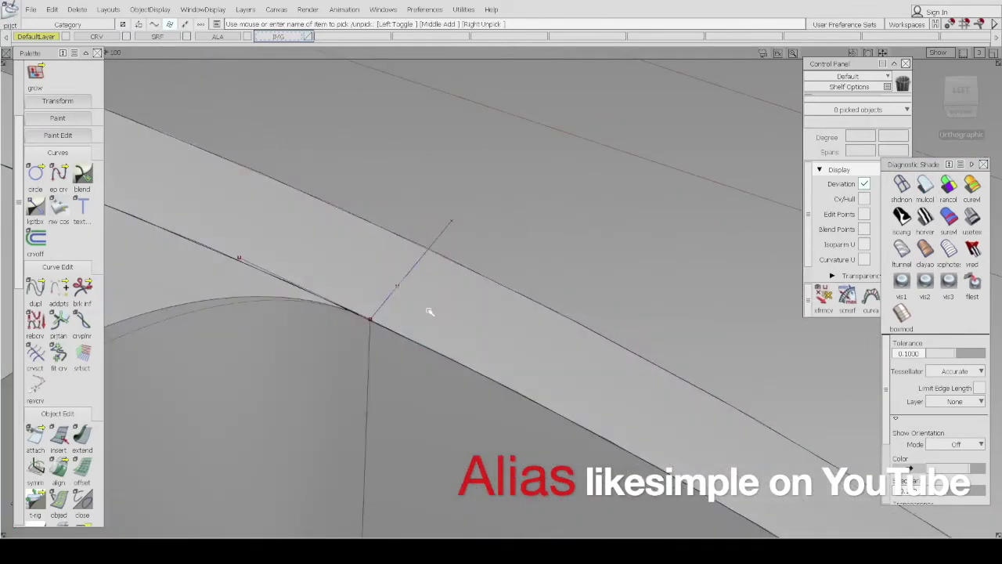
left_click(394, 296)
left_click(380, 314)
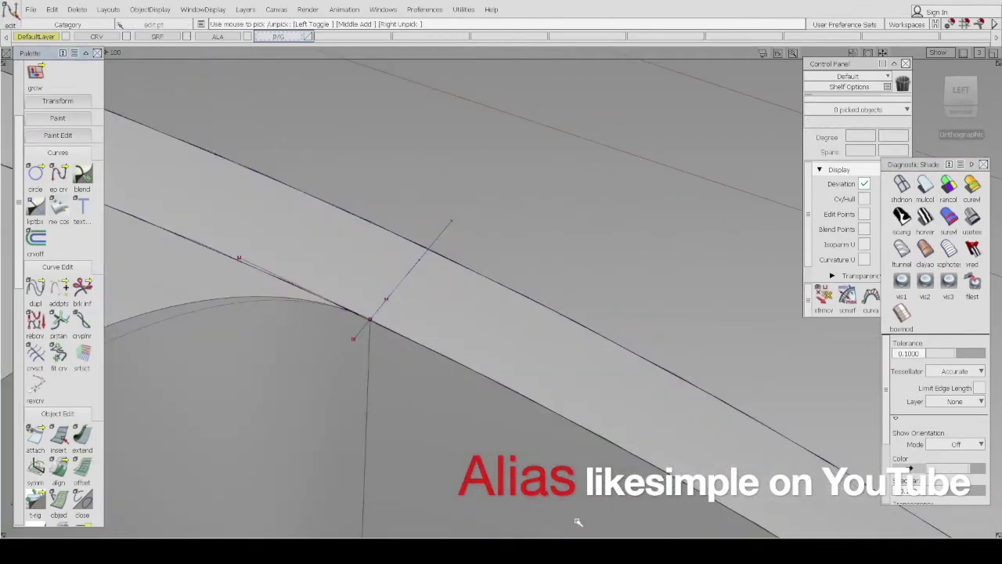
Project the crossing line onto the rim's front surface and trim the surface along it
key("t")
key("p")
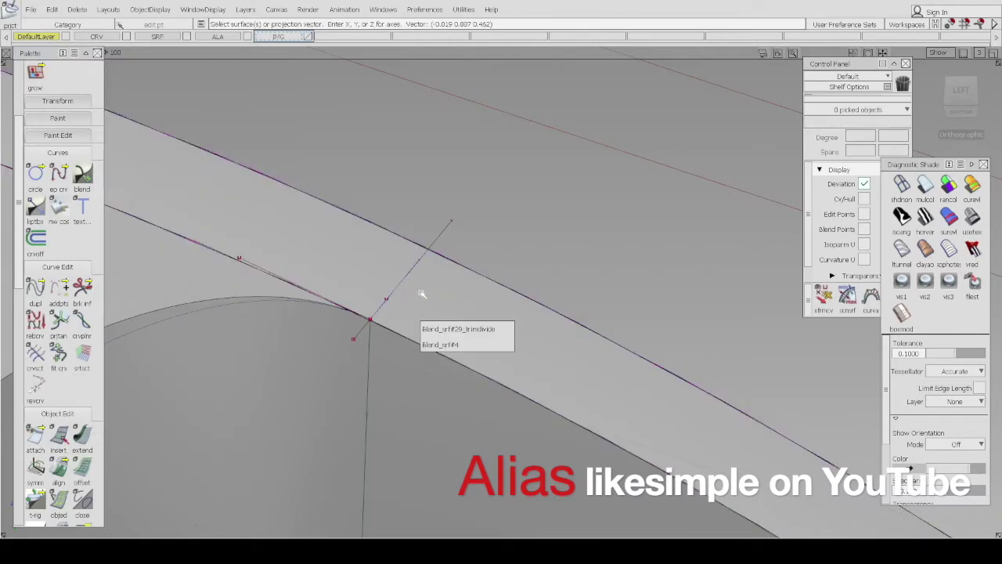
left_click(508, 344)
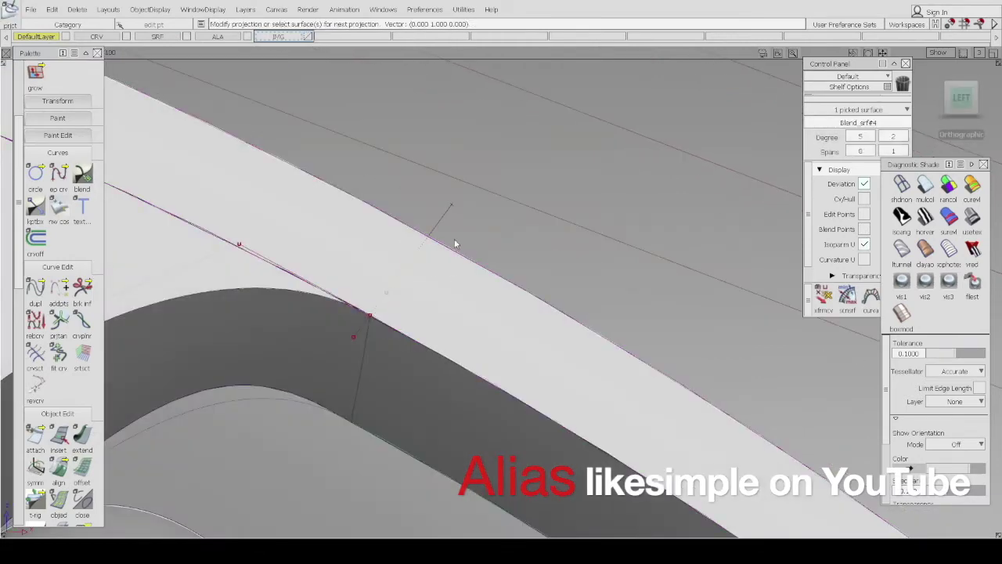
key("t")
left_click(438, 295)
left_click(920, 521)
Fillet the rim's inner edge with G2 Curvature and chordal length 8, and bridge the upper corner to the spoke fillet with a G2 Freeform Blend
right_click_drag(482, 266, 120, 340, "alt+shift")
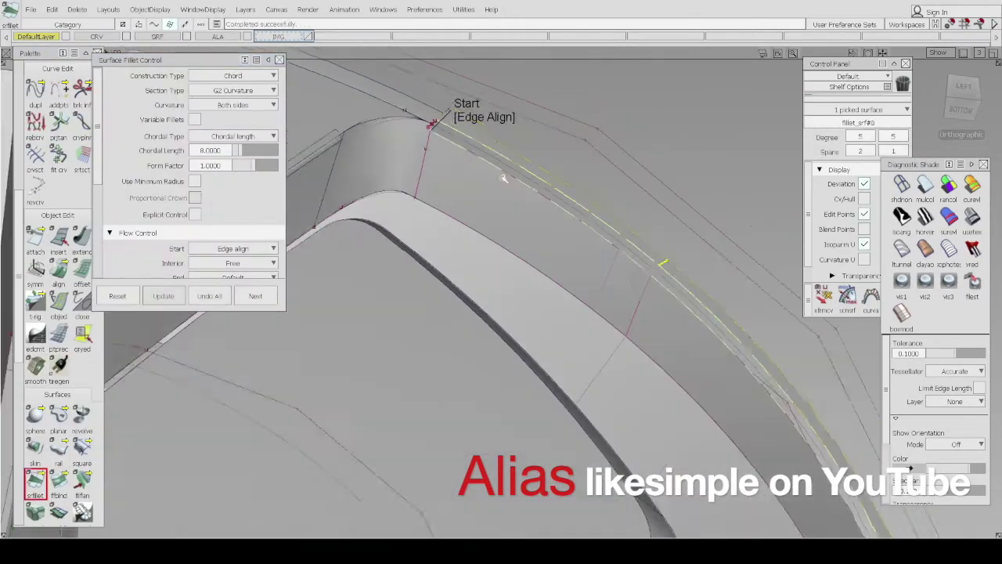
left_click_drag(503, 179, 505, 370, "alt+shift")
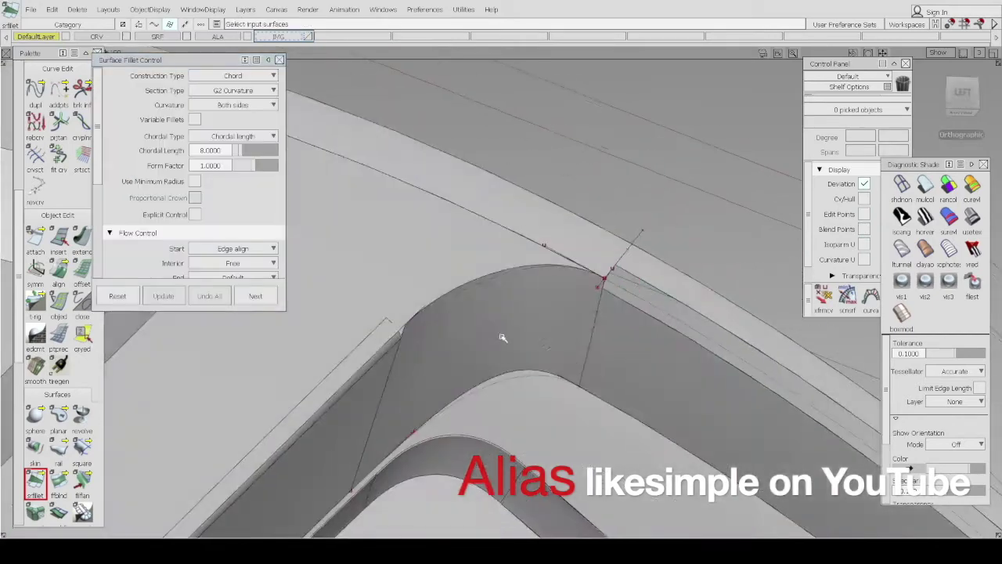
scroll(59, 313, "down", 5)
left_click(58, 286)
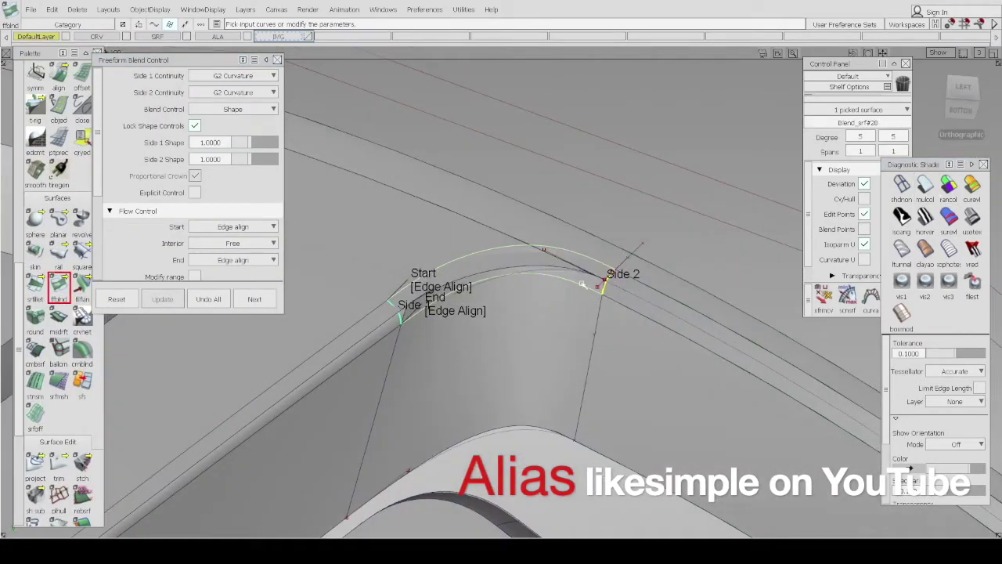
left_click_drag(622, 384, 485, 266, "alt+shift")
right_click_drag(594, 270, 439, 223, "alt+shift")
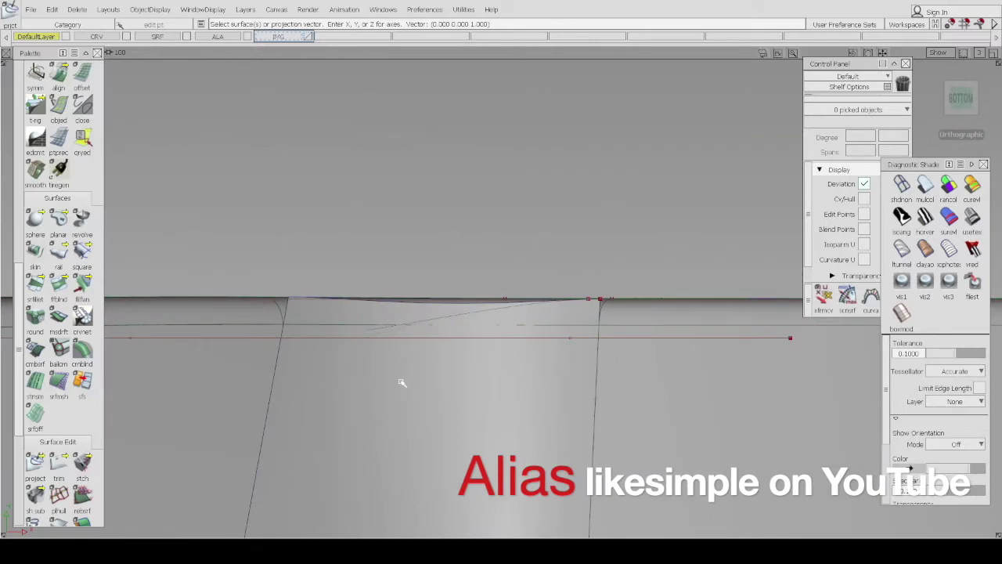
Project the corner blend's edge onto the corner wall, trim the wall, and check the surfaces with diagnostic shading
left_click(344, 363)
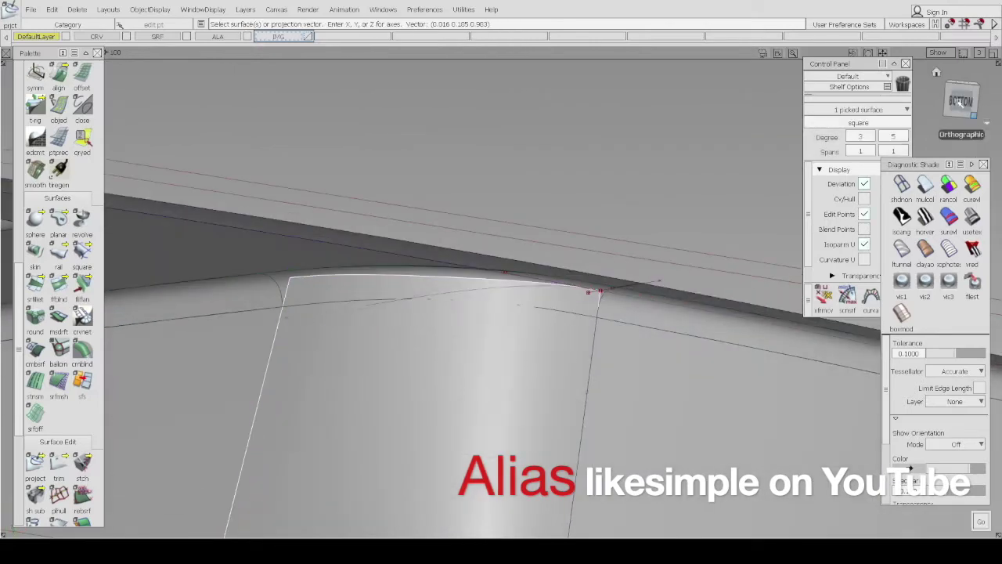
left_click(570, 314)
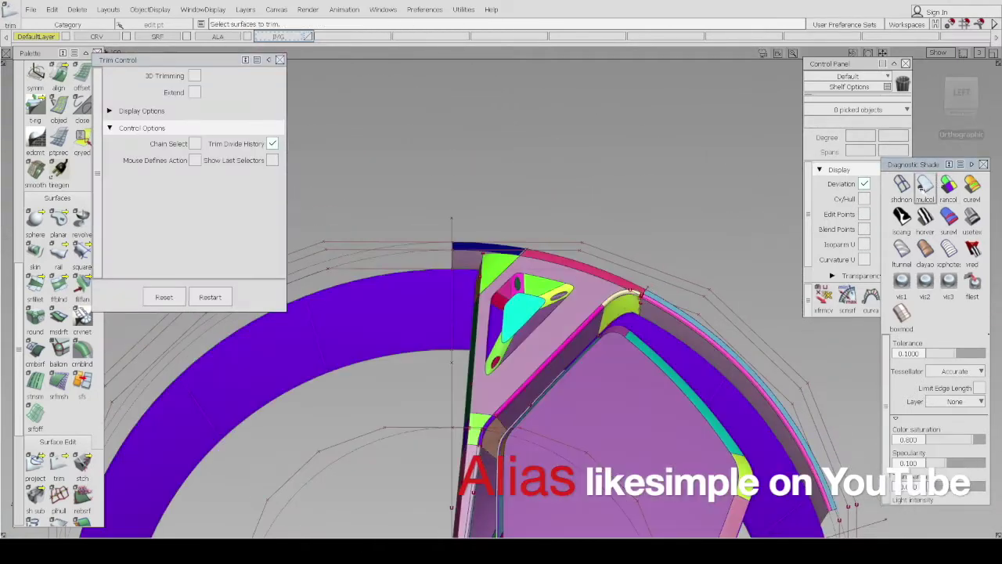
left_click(925, 185)
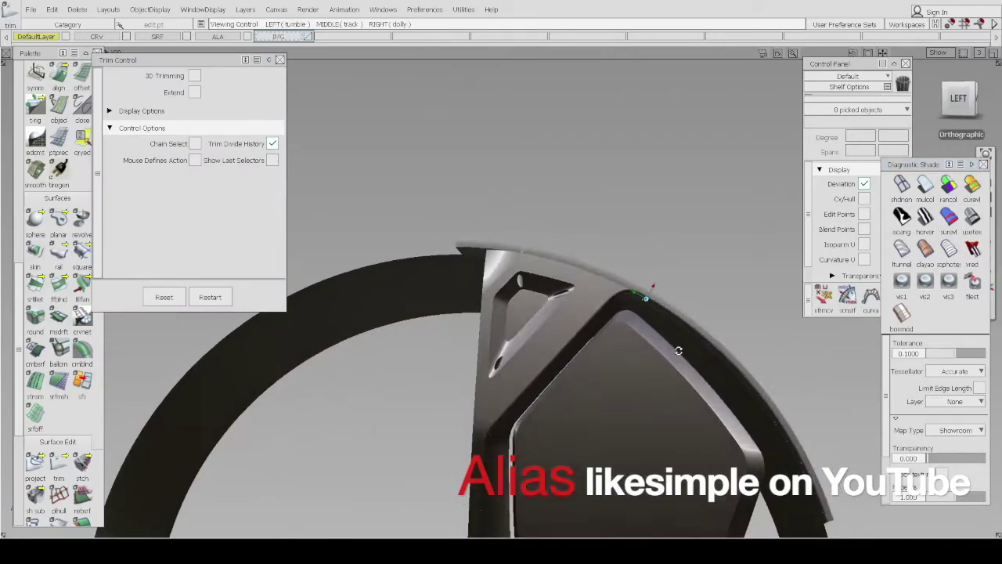
right_click_drag(608, 344, 593, 243, "alt+shift")
Draw a curve from the spoke fillet's end to the lower corner near the hub and project it onto the adjacent curved surface
key("e")
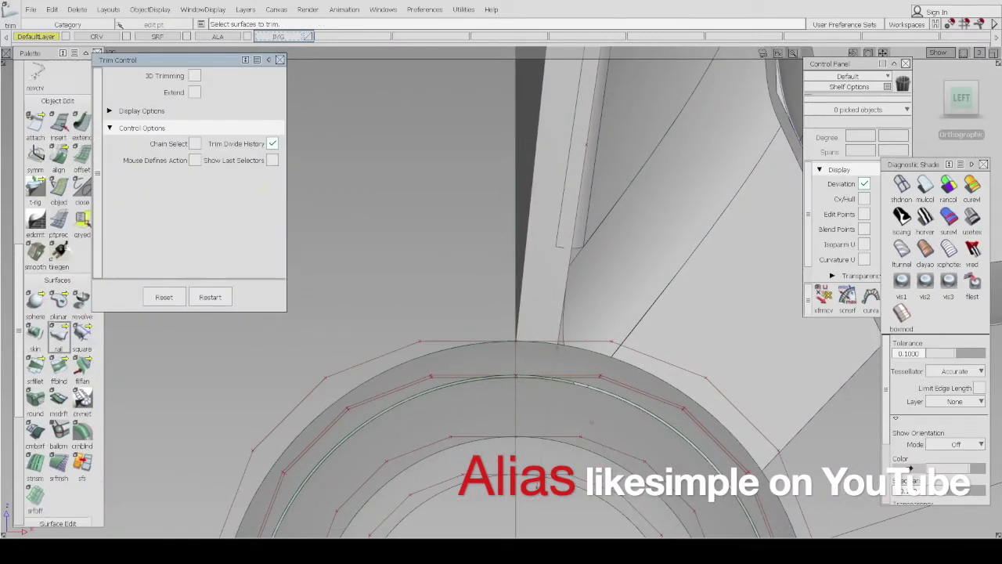
left_click(561, 227)
middle_click_drag(379, 320, 515, 216, "alt+shift")
middle_click_drag(594, 165, 538, 213, "alt+shift")
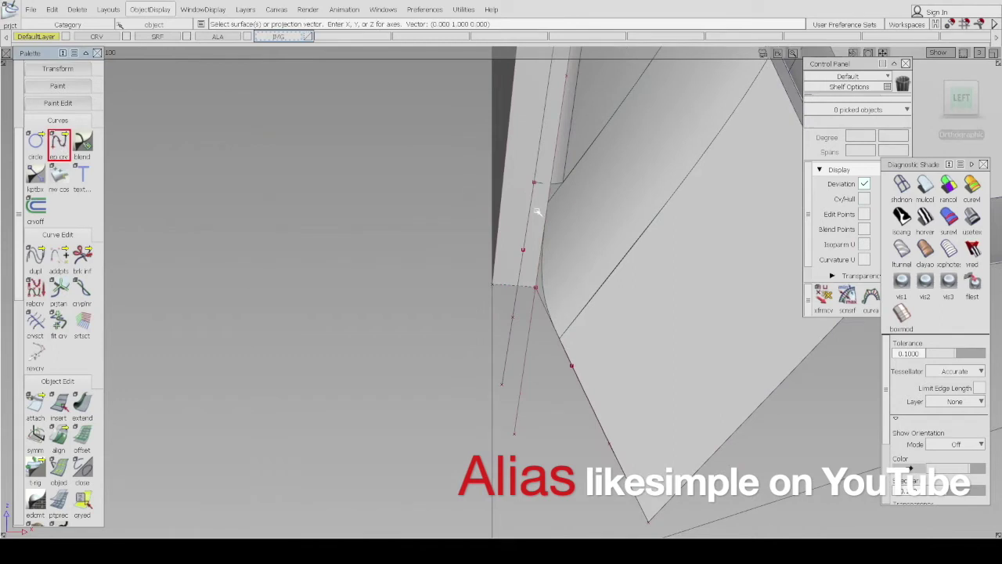
left_click(585, 193)
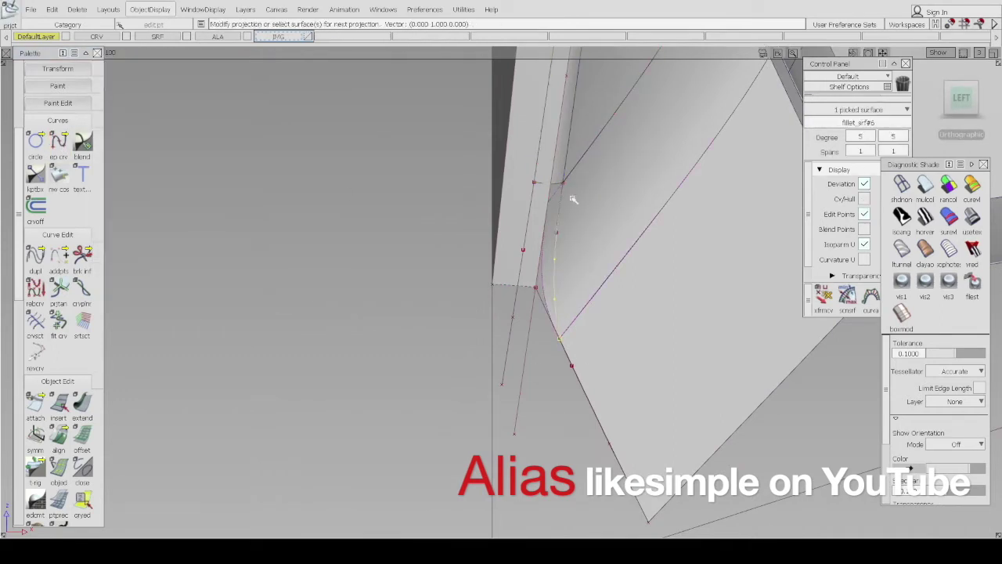
Build a two-rail, one-generation Birail surface continuing the spoke fillet toward the hub, with G2 Curvature generation and G1 Tangent on rail 1
right_click_drag(571, 227, 513, 227, "alt+shift")
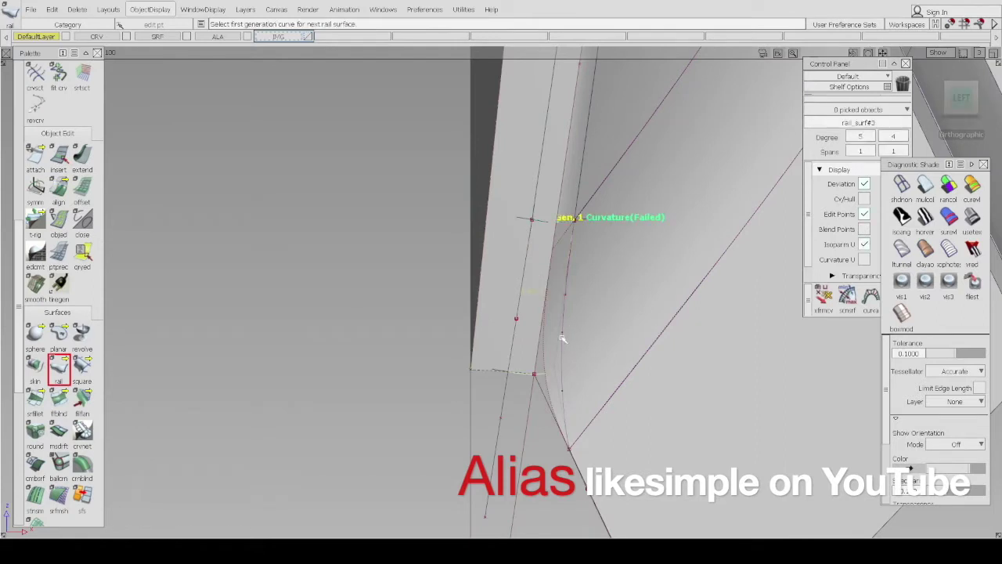
left_click(470, 422)
middle_click_drag(470, 422, 539, 339, "alt+shift")
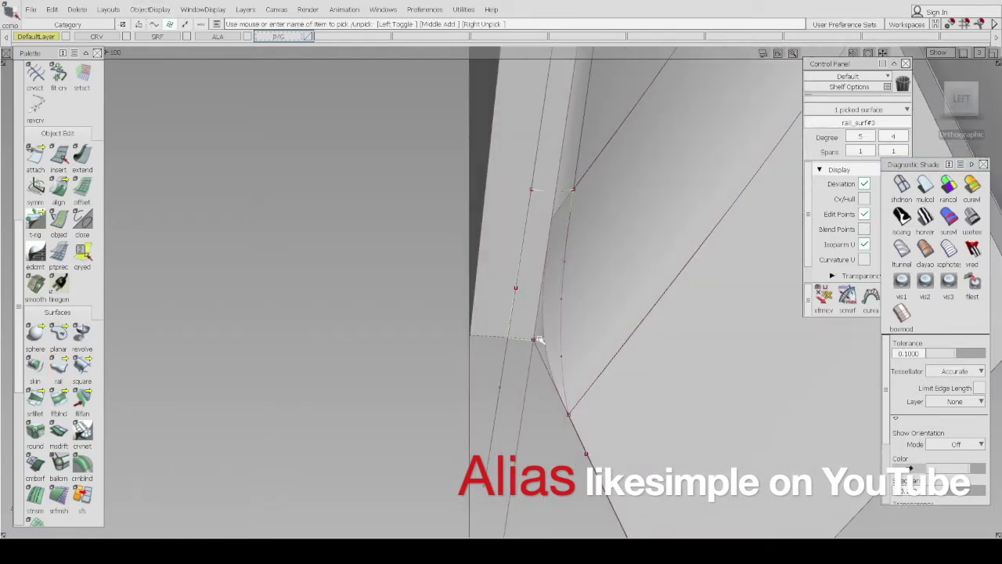
left_click(59, 364)
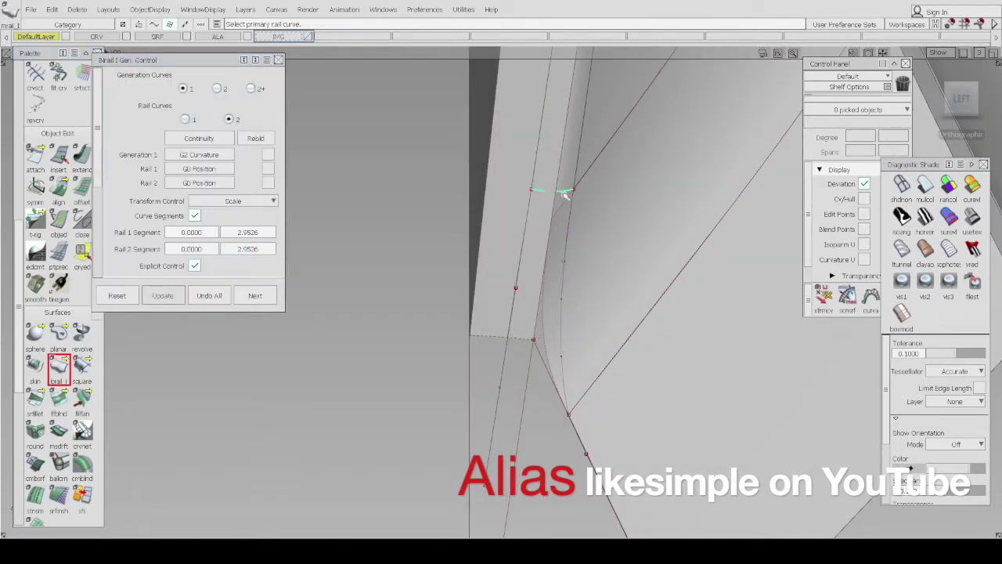
left_click(574, 315)
middle_click_drag(383, 287, 428, 242, "alt+shift")
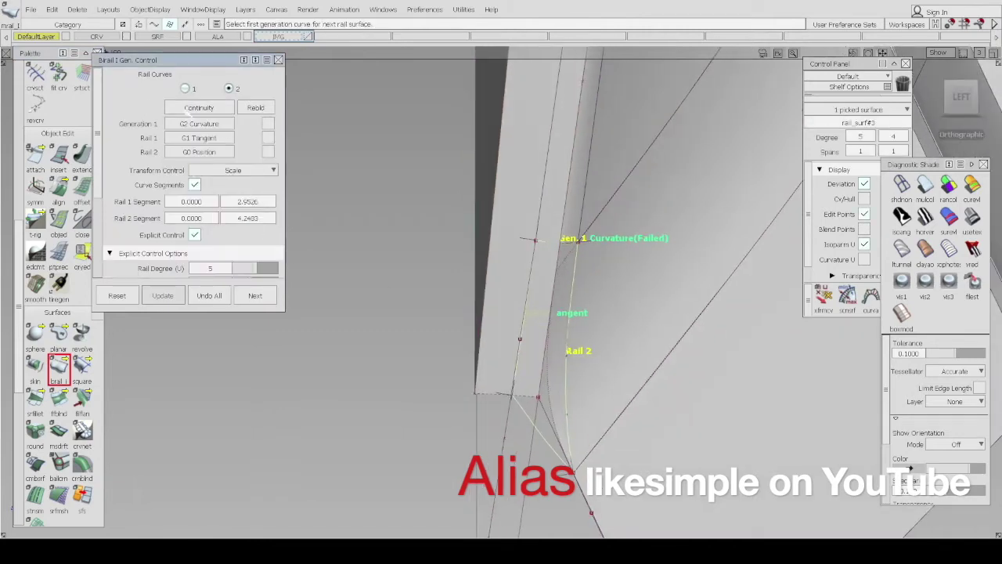
left_click_drag(541, 259, 553, 363, "alt+shift")
Trim the spoke's narrow front face and the adjacent curved surface back to the edges of the birail surface
key("t")
left_click(519, 408)
left_click_drag(518, 408, 548, 280, "alt+shift")
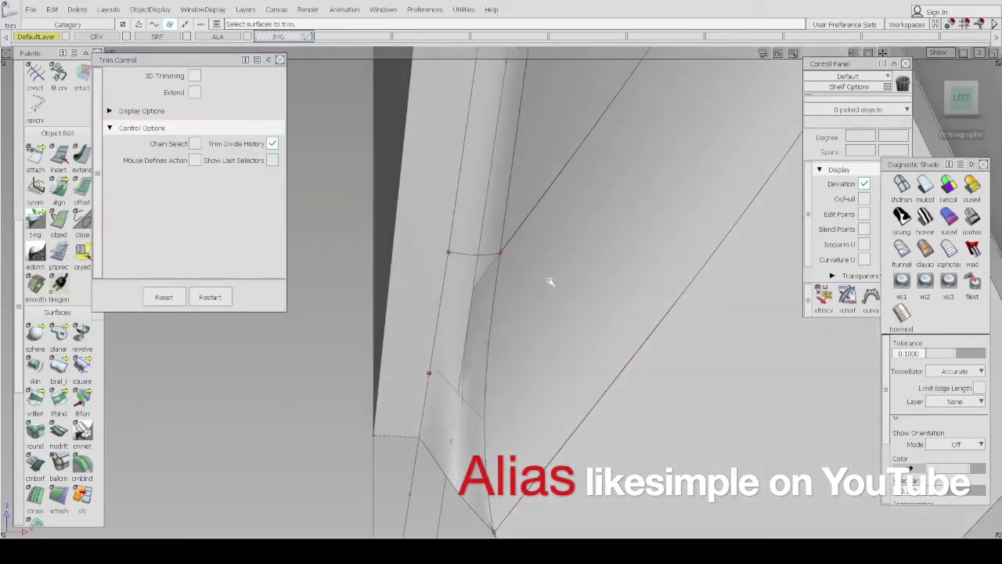
key("p")
left_click(559, 284)
key("t")
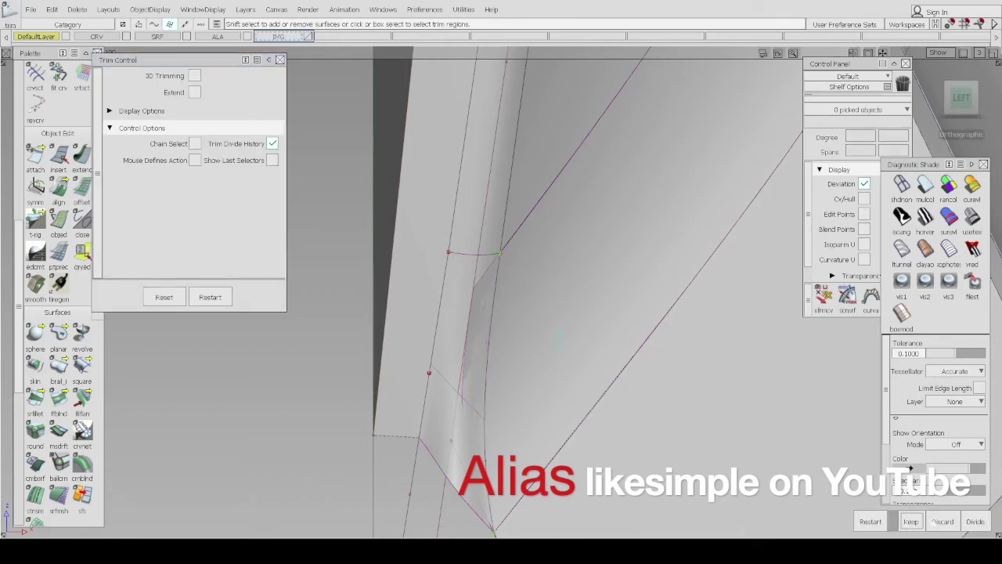
left_click_drag(527, 327, 541, 363, "alt+shift")
Assign the new spoke and rim surfaces to the SRF layer
right_click_drag(541, 362, 704, 188, "alt+shift")
left_click_drag(705, 188, 397, 175, "alt+shift")
right_click_drag(157, 36, 169, 49)
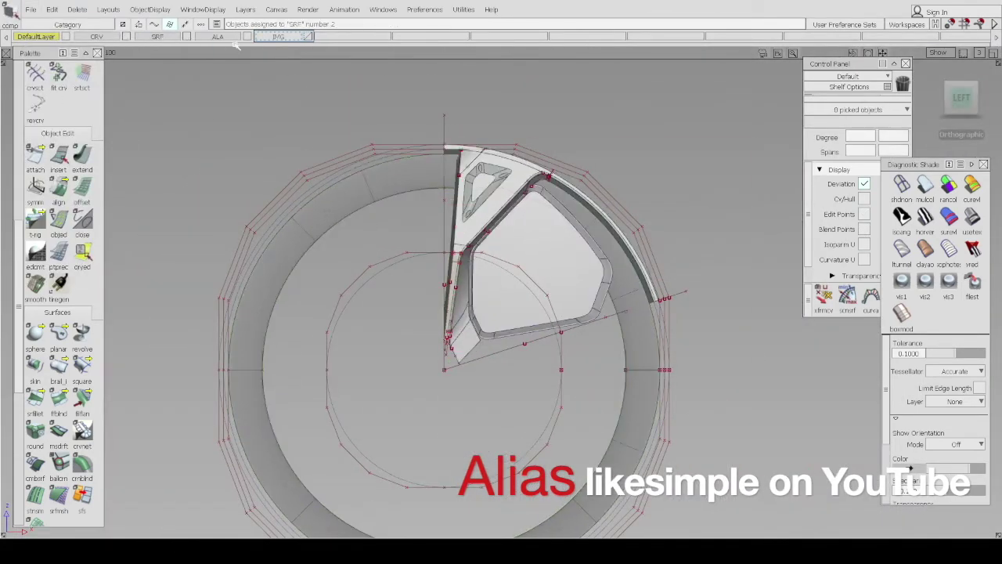
Toggle the CRV layer's visibility to check the model, and project the vertical centre line onto the rim's ring surface
left_click(336, 133)
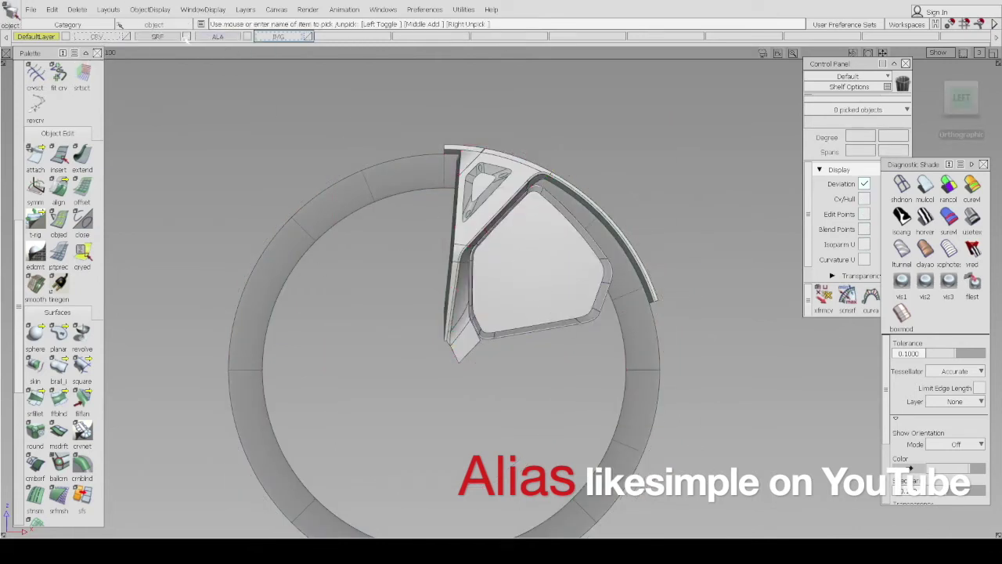
left_click(96, 36)
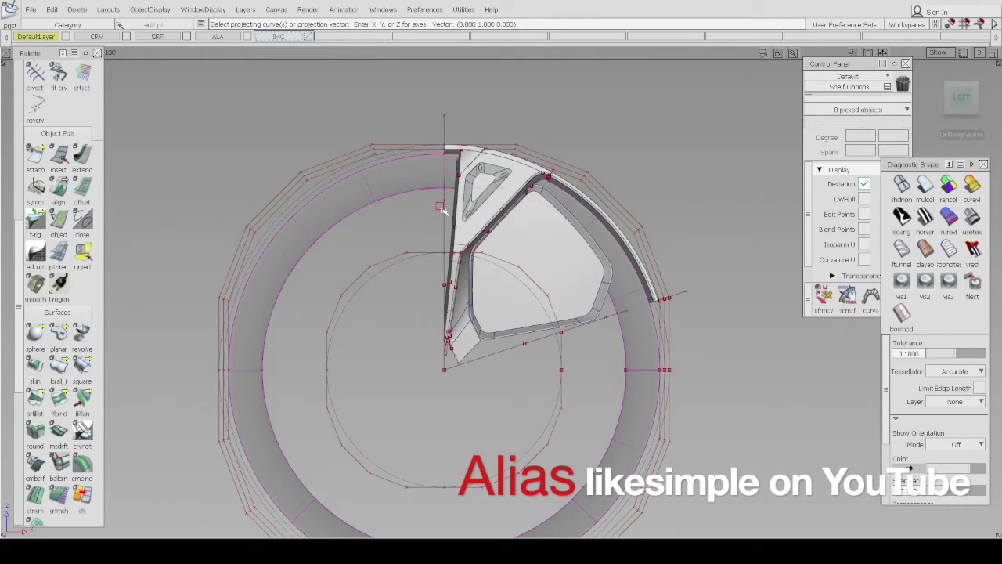
left_click(974, 522)
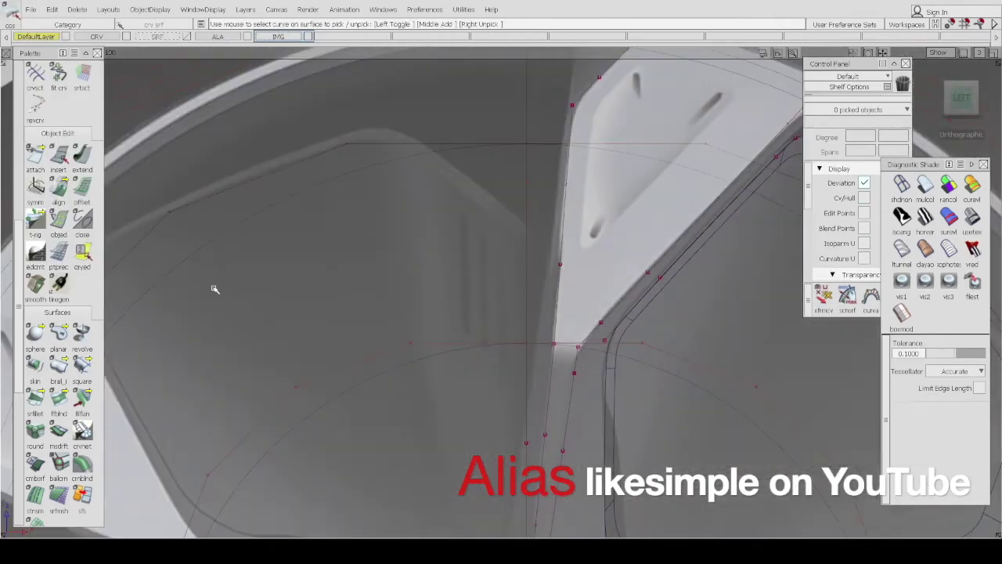
Draw two parallel vertical edit-point curves along the sides of a narrow groove in the reference image
key("e")
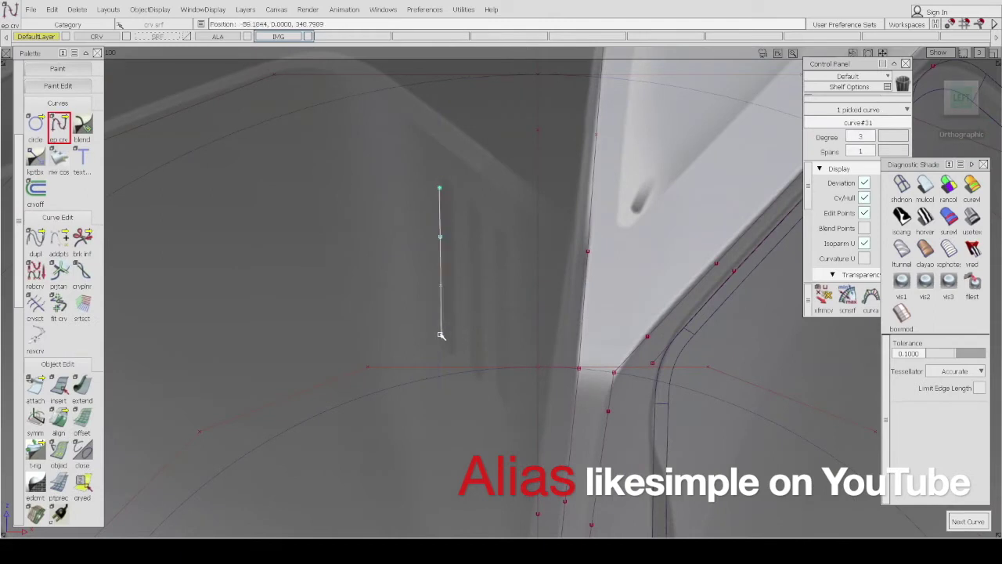
left_click(444, 336)
right_click_drag(444, 335, 428, 263, "alt+shift")
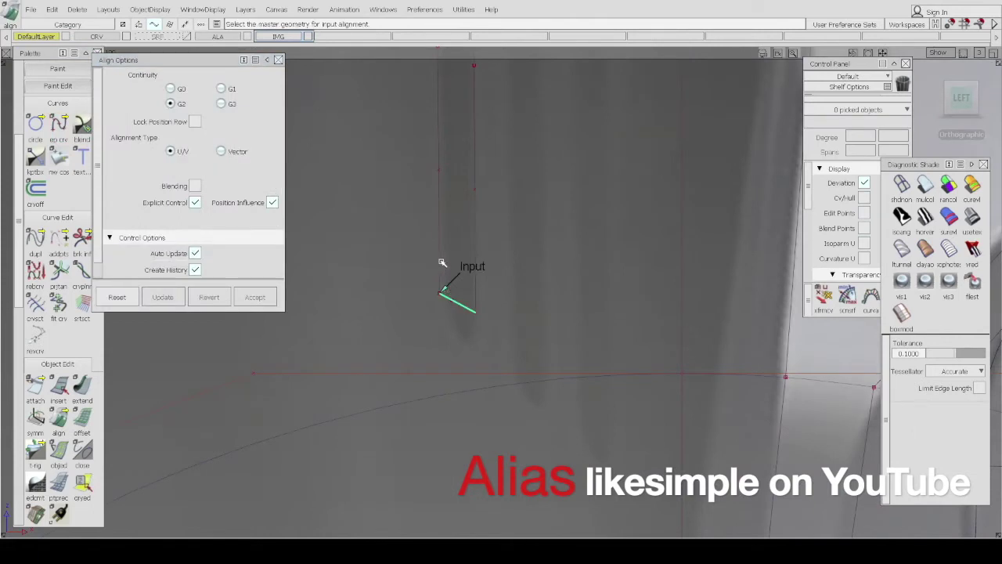
Close the slot outline's ends with connecting curves aligned at G1, and copy the outline sideways into three staggered slots
left_click(438, 285)
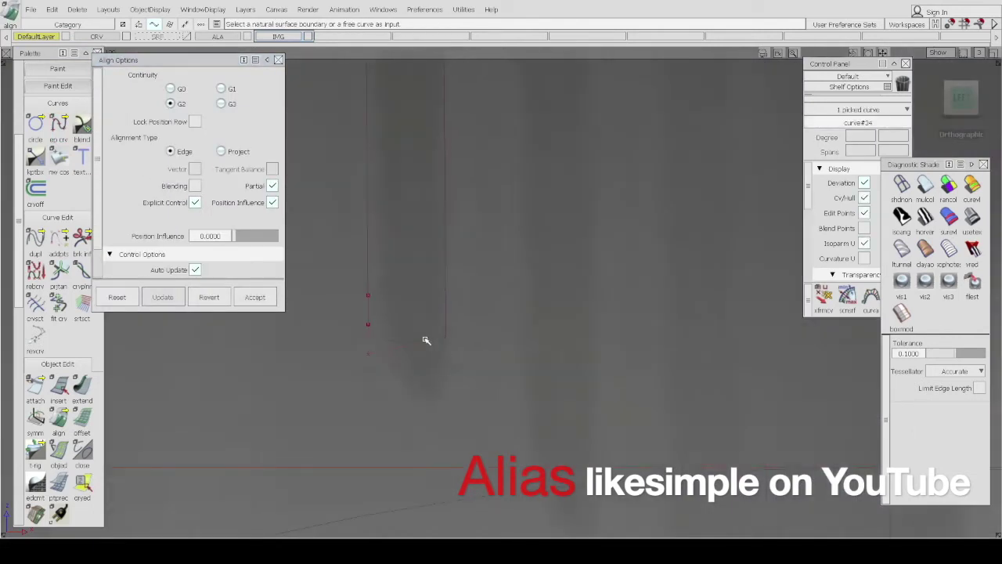
left_click(441, 329)
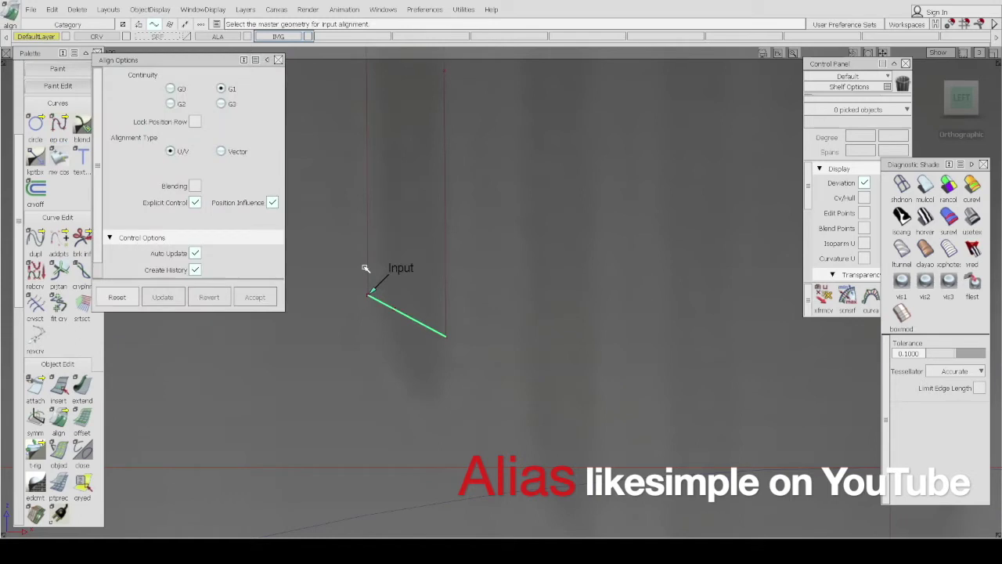
left_click(444, 426)
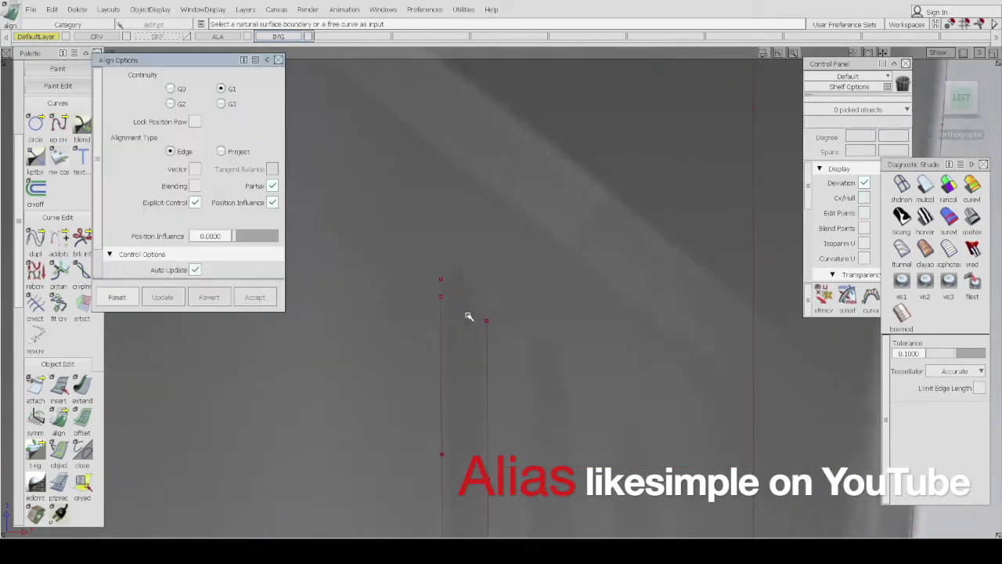
left_click(469, 317)
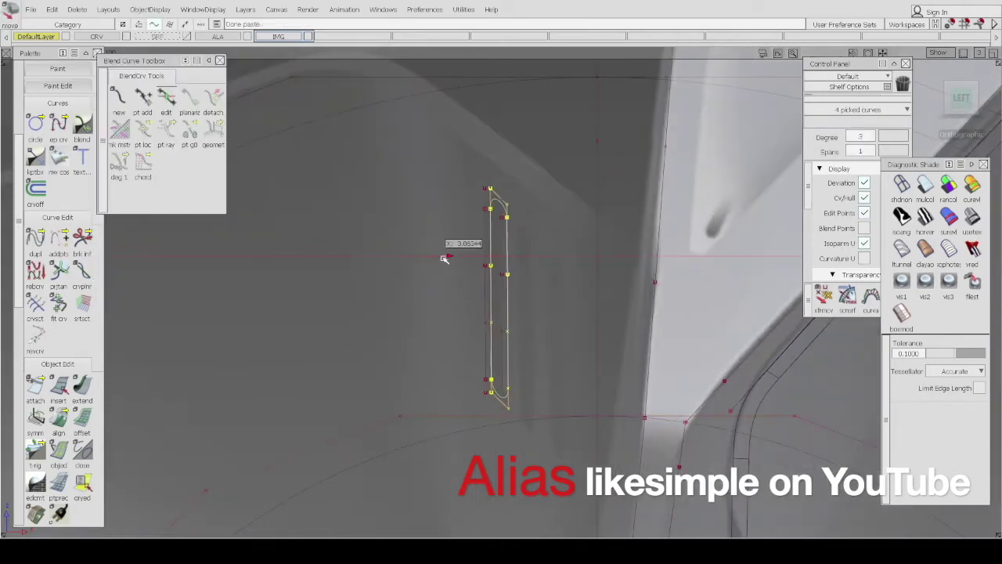
left_click_drag(431, 229, 438, 237)
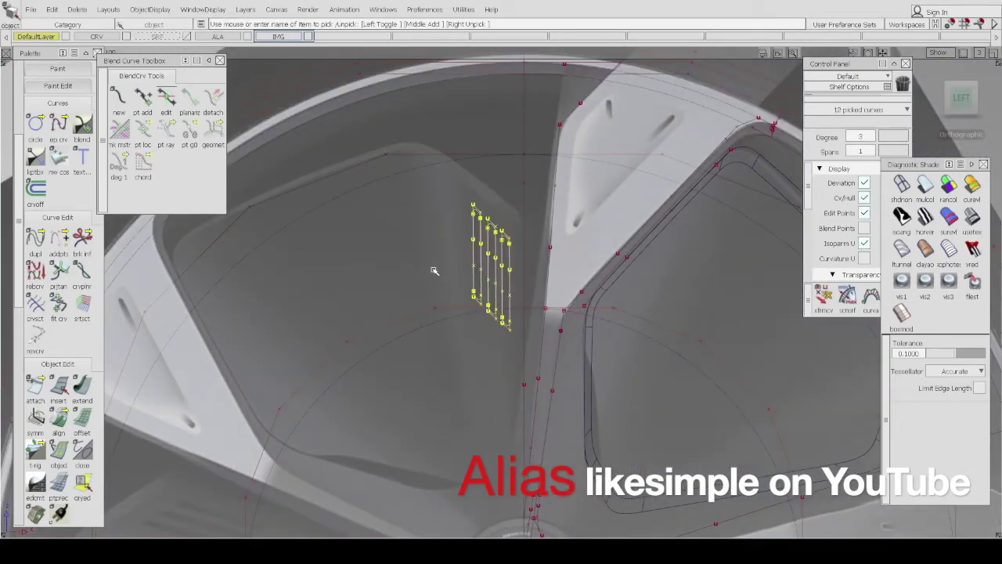
Try to rotate the three slot outlines about the wheel centre into the neighbouring panel
scroll(470, 337, "down", 5)
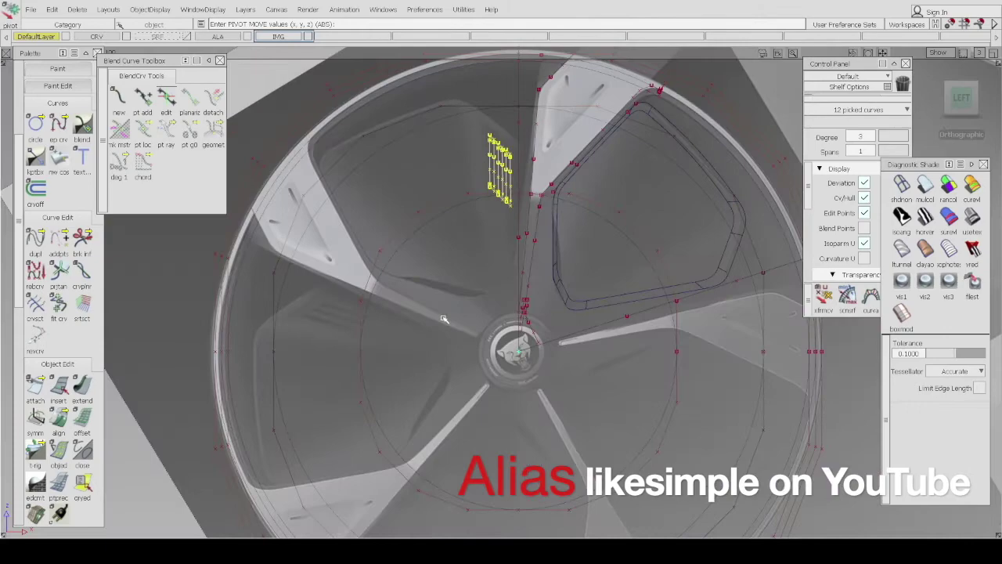
middle_click_drag(454, 254, 732, 304)
scroll(414, 376, "up", 5)
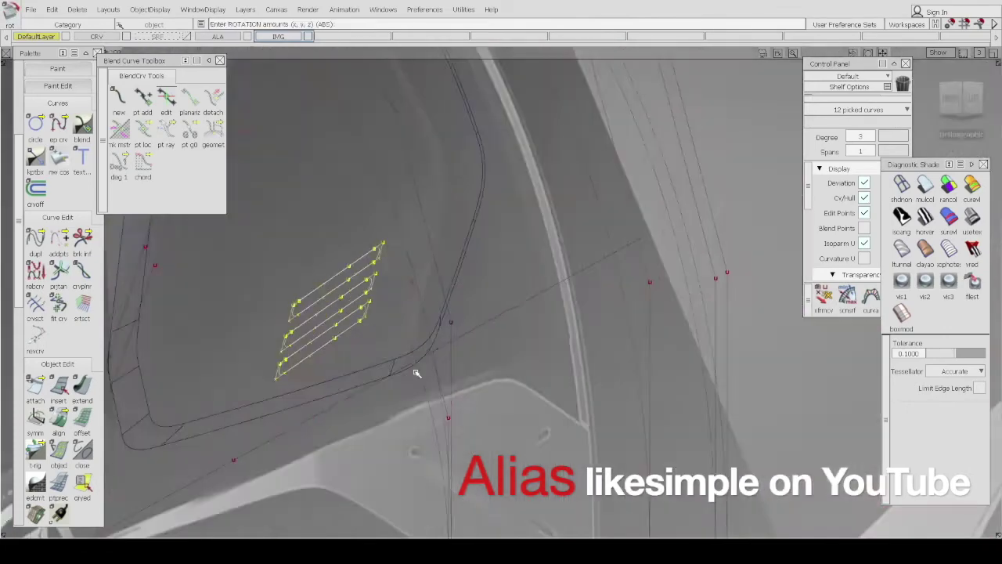
scroll(447, 291, "down", 5)
scroll(450, 304, "up", 3)
key("ctrl+z")
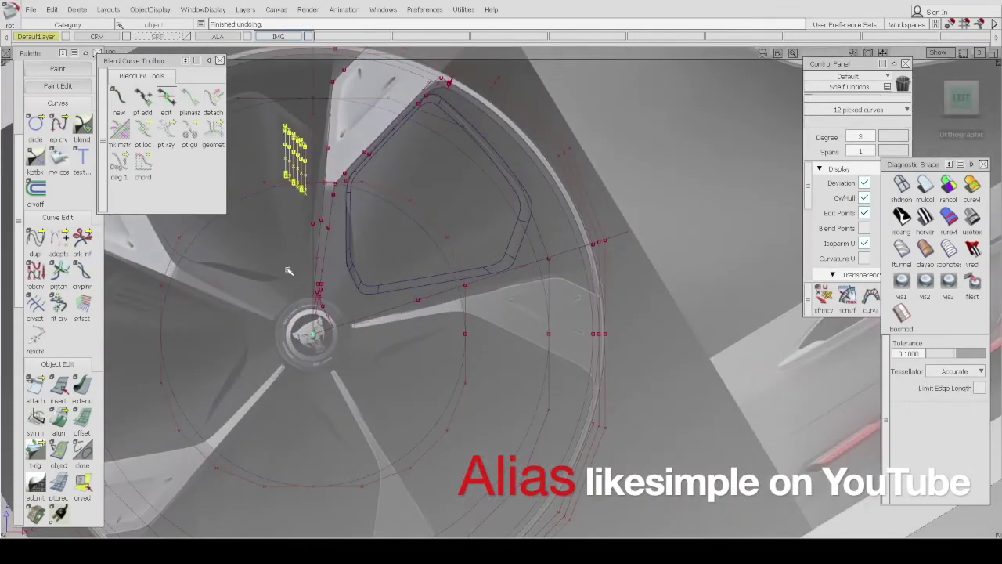
Place the three slot outlines in the panel's lower outer corner, rotated roughly parallel to its bottom edge
scroll(489, 302, "up", 5)
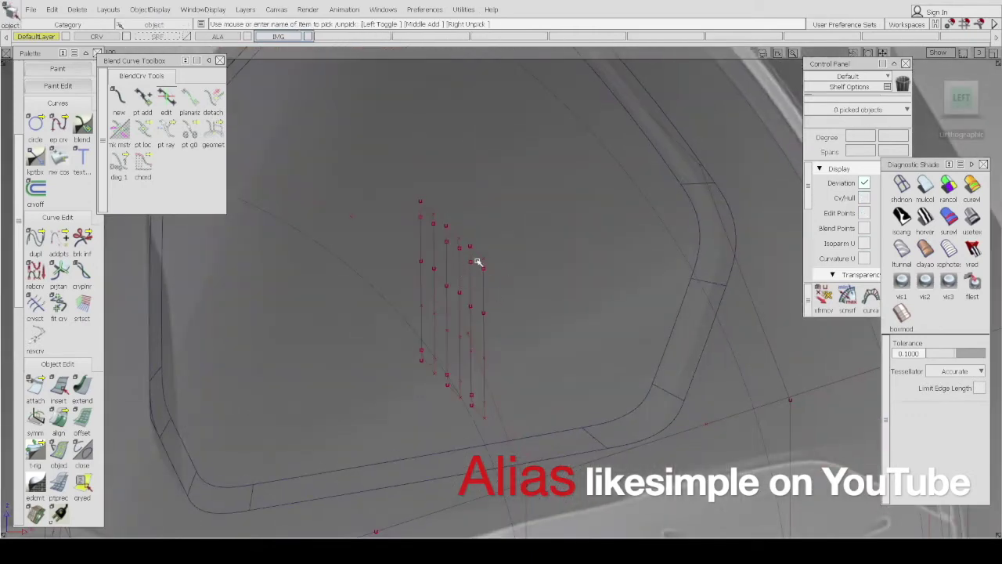
left_click(461, 261)
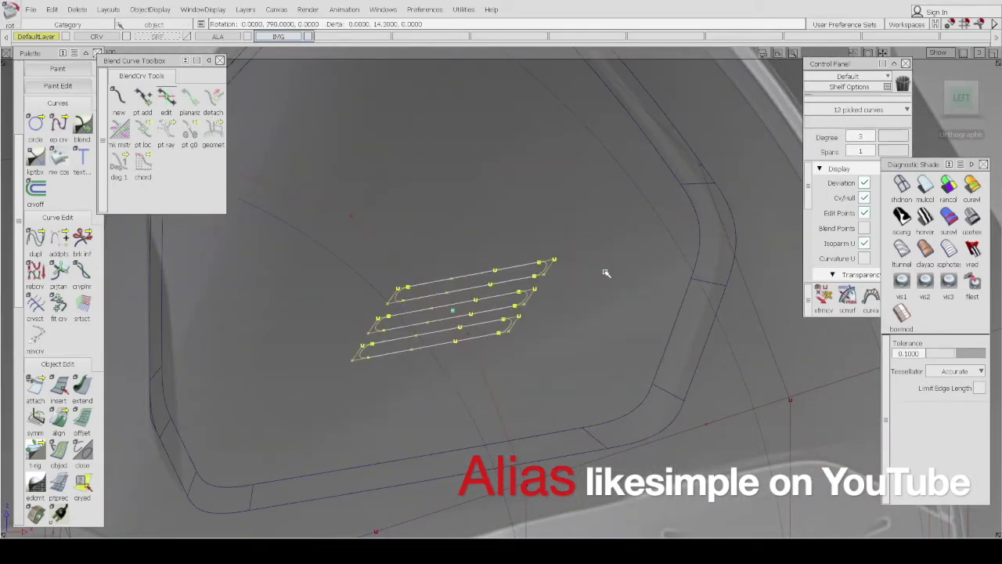
mouse_move(593, 277)
left_mouse_down()
mouse_move(559, 287)
mouse_move(599, 291)
left_mouse_up()
scroll(600, 290, "down", 5)
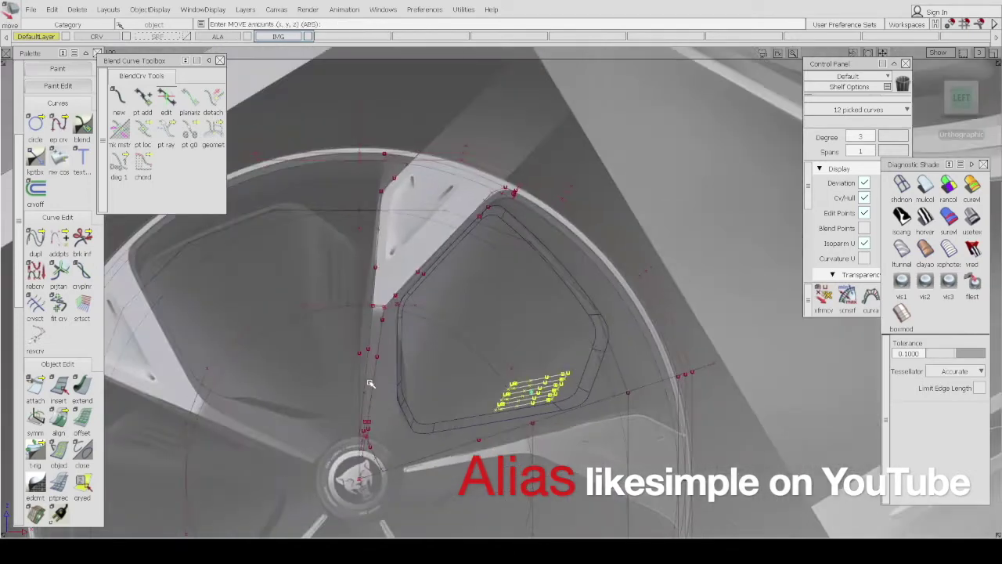
scroll(478, 343, "up", 5)
scroll(477, 344, "up", 2)
left_click_drag(553, 212, 577, 212)
scroll(577, 212, "down", 1)
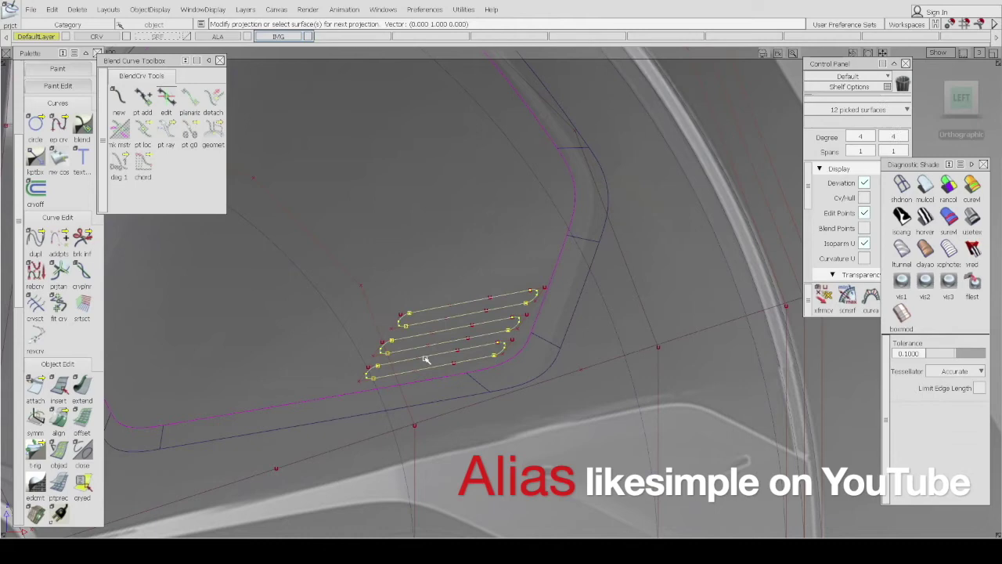
Project the three slot outlines onto the recessed panel and trim away the regions inside them
scroll(421, 360, "up", 3)
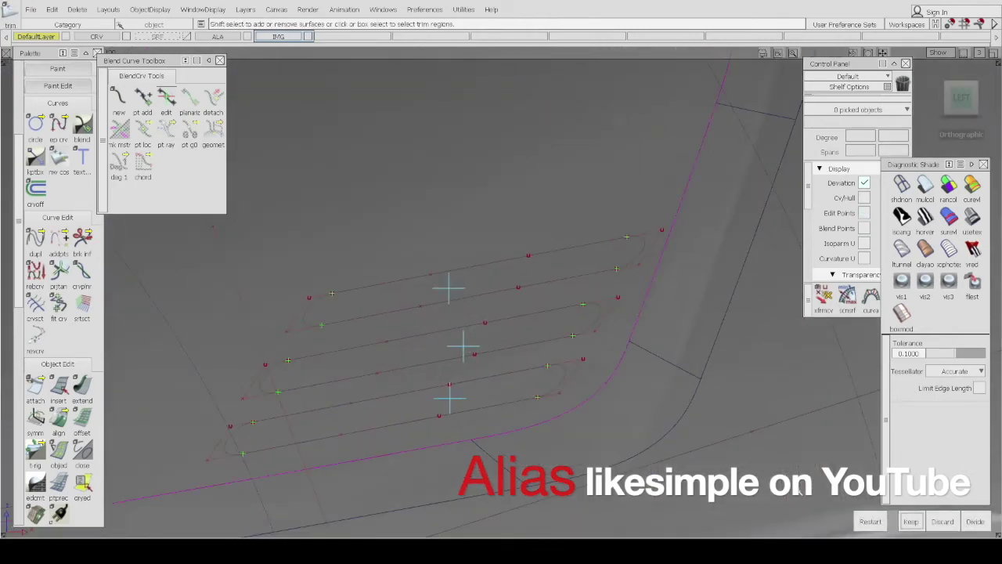
mouse_move(413, 313)
left_mouse_down("alt+shift")
mouse_move(458, 332)
mouse_move(367, 302)
mouse_move(530, 284)
mouse_move(385, 292)
left_mouse_up("alt+shift")
left_click(385, 292)
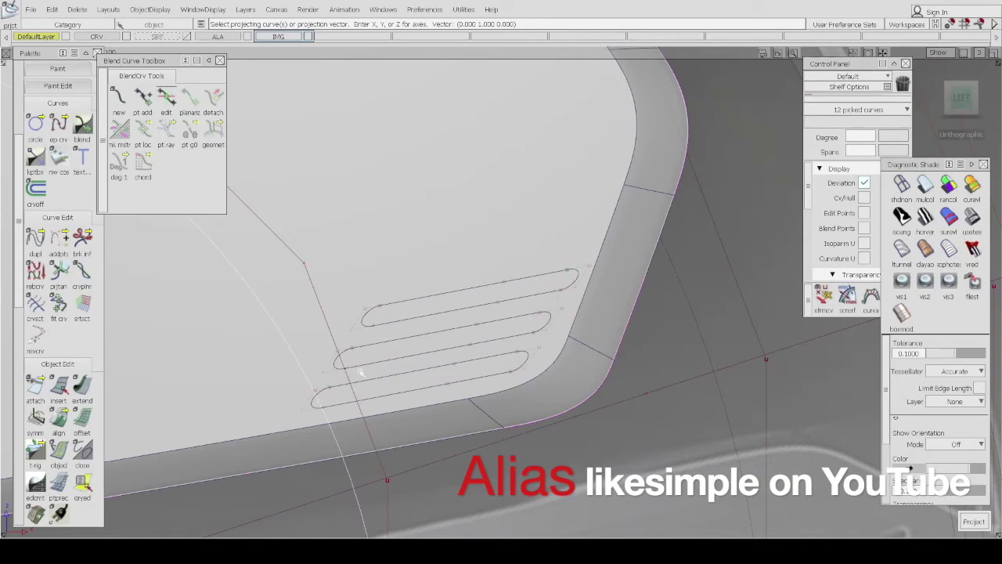
left_click(942, 521)
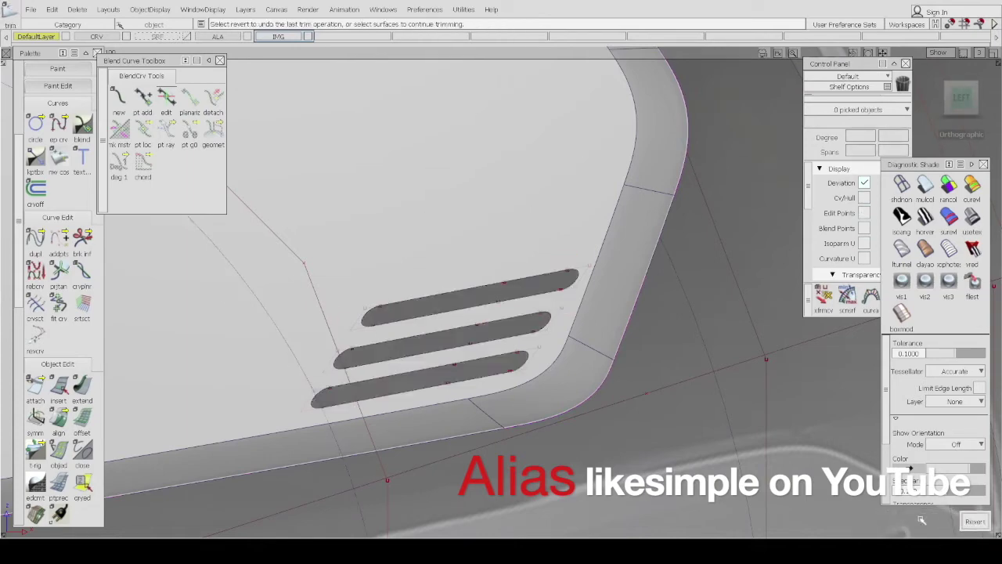
Build the slots' side walls with Freeform Blend surfaces between their upper and lower edges, using G0 Position on both sides
scroll(59, 313, "down", 5)
left_click(59, 368)
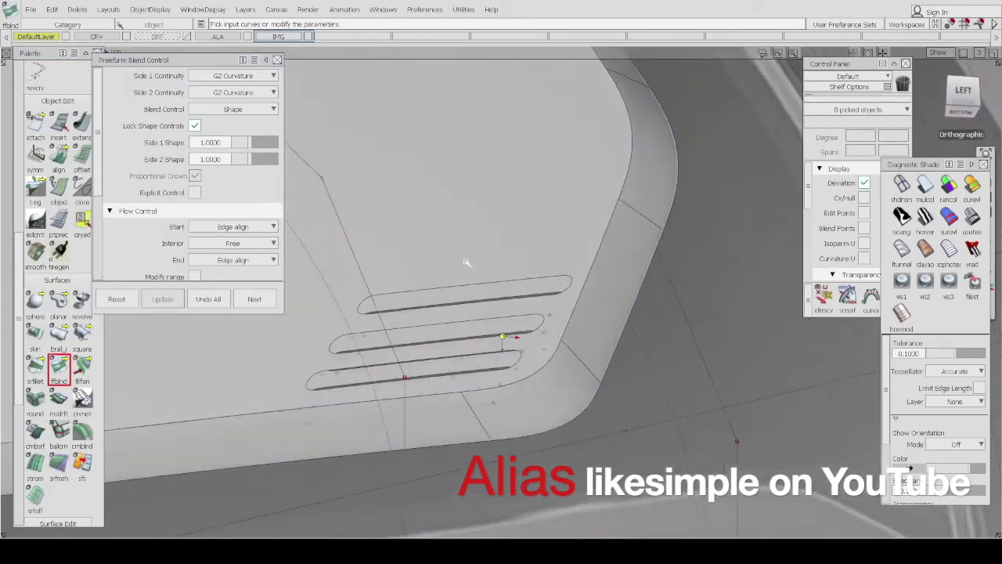
left_click(421, 266)
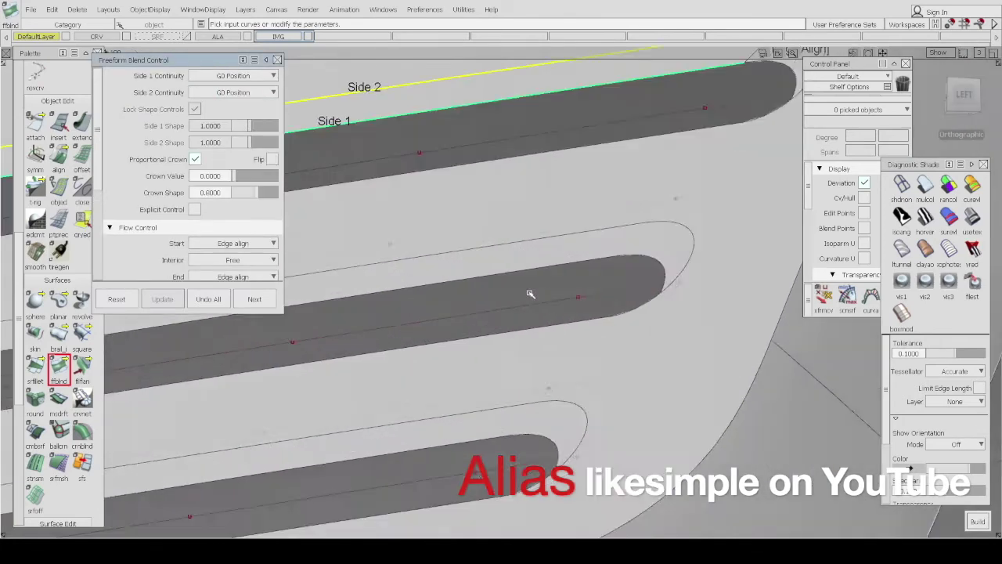
left_click_drag(532, 291, 441, 320, "alt+shift")
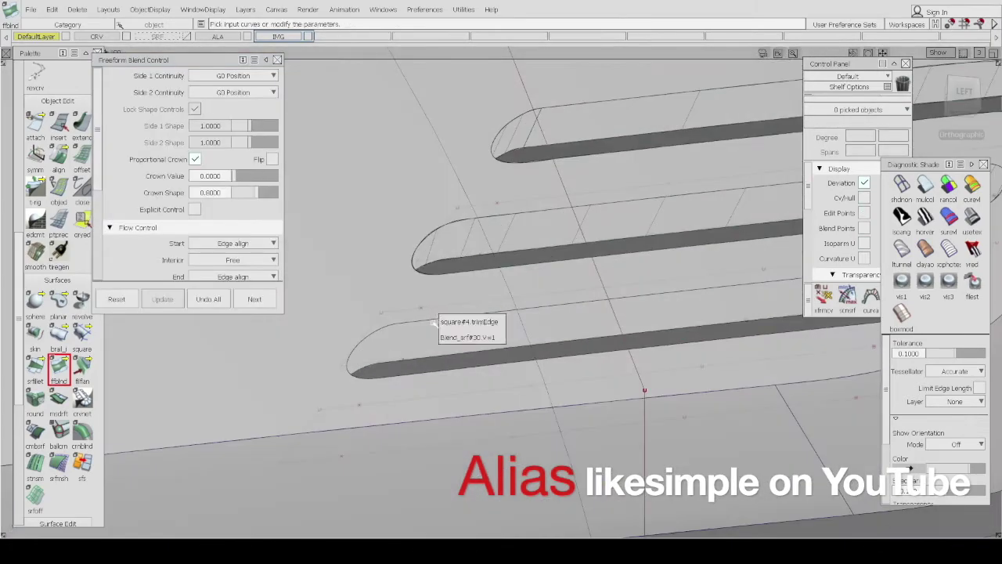
left_click(376, 333)
left_click(407, 343)
left_click_drag(556, 334, 530, 399, "alt+shift")
left_click(479, 379)
right_click_drag(479, 380, 485, 277, "alt+shift")
Select the slot wall surfaces and show the SRF layer
left_click_drag(449, 281, 567, 362)
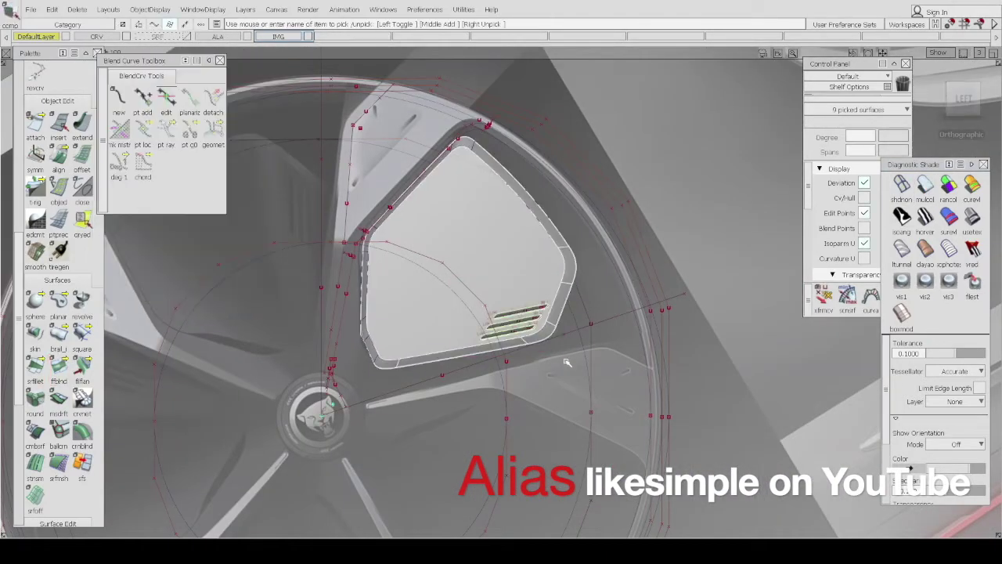
left_click(208, 48)
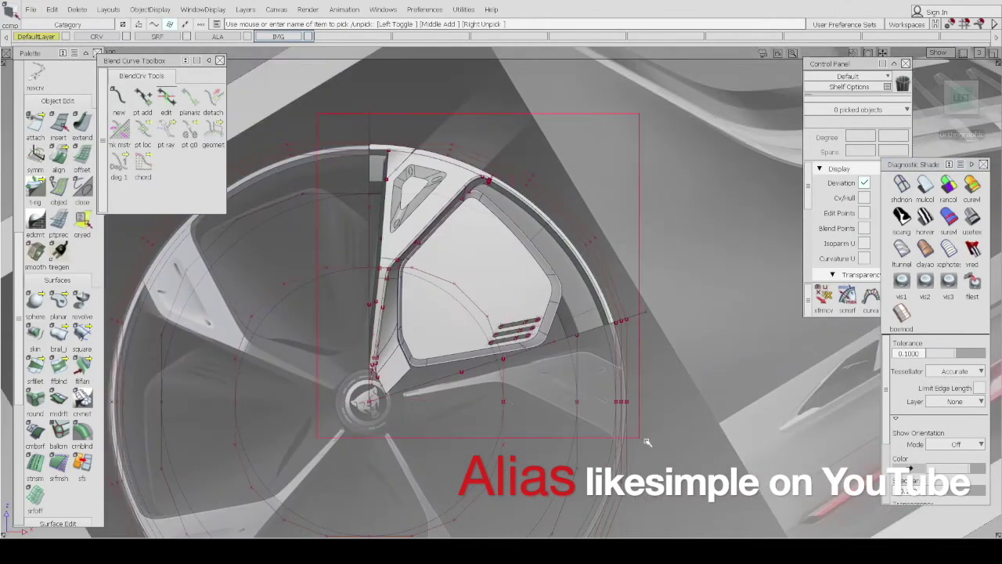
Delete the construction history of all wheel geometry and hide the curves with the CRV layer
left_click_drag(317, 114, 618, 430)
key("Delete")
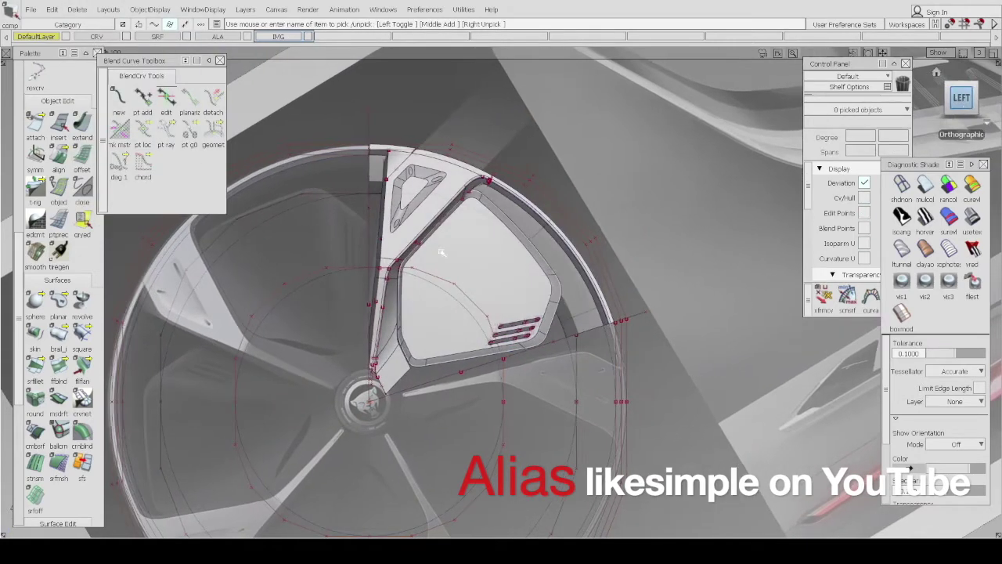
left_click(77, 9)
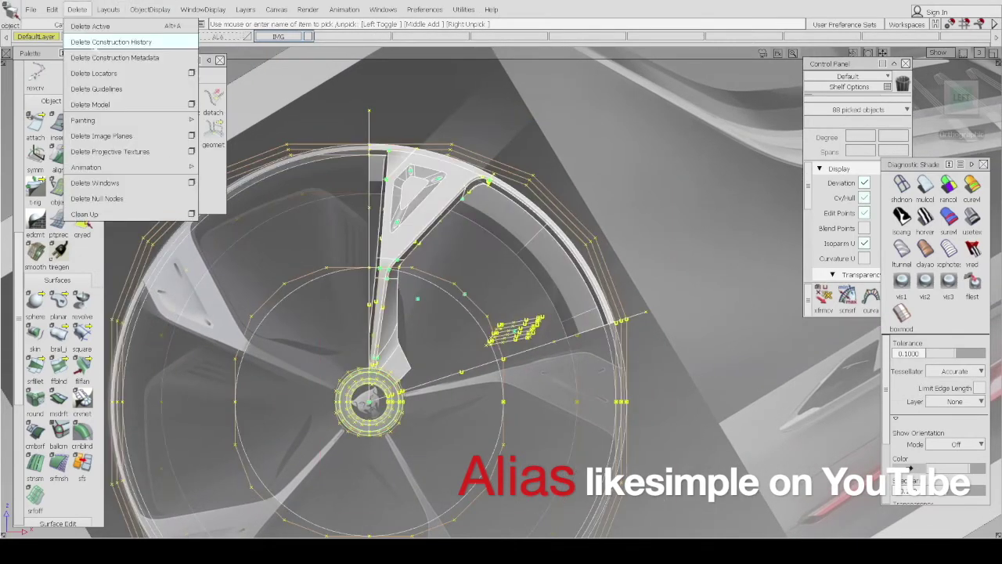
left_click(297, 95)
key("Delete")
left_click_drag(693, 217, 457, 230, "alt+shift")
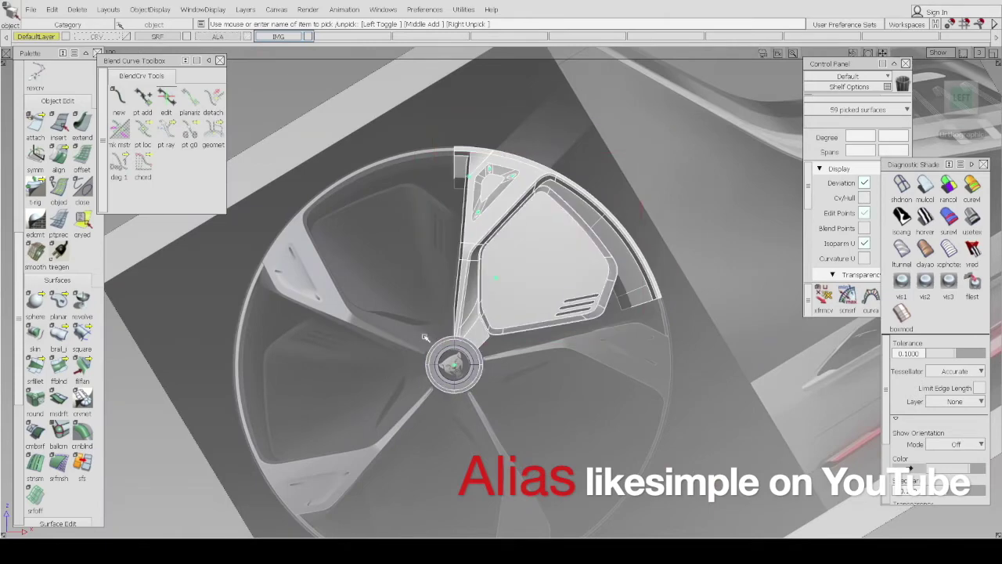
Duplicate the spoke, rim and panel surfaces four times around the wheel centre to complete the five-spoke wheel
left_click(31, 10)
left_click(395, 285)
left_click_drag(621, 309, 517, 235, "alt+shift")
left_click(51, 9)
left_click(63, 197)
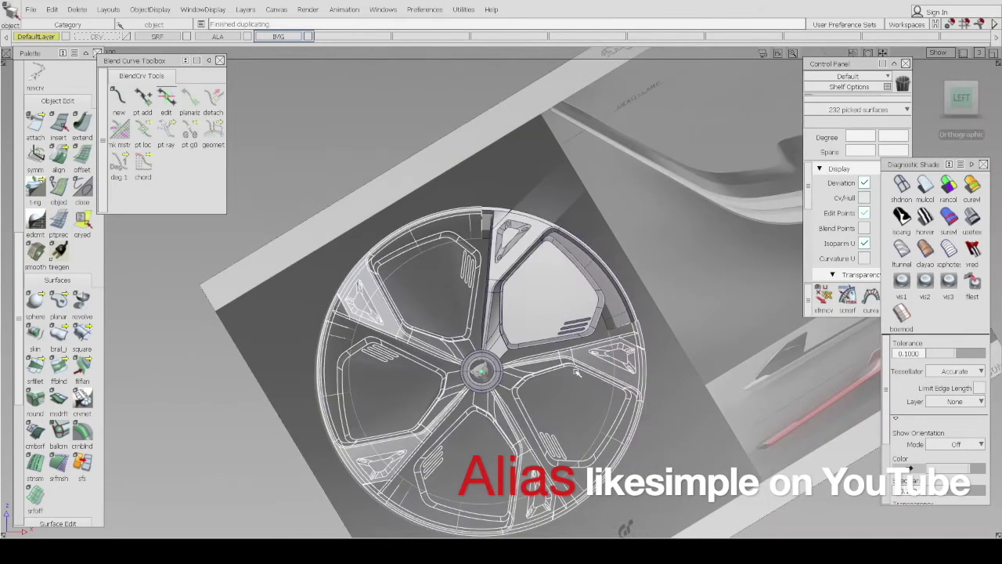
Shade the complete wheel with the Showroom map and inspect its spokes, panels, slots and hub
left_click_drag(673, 407, 712, 447, "alt+shift")
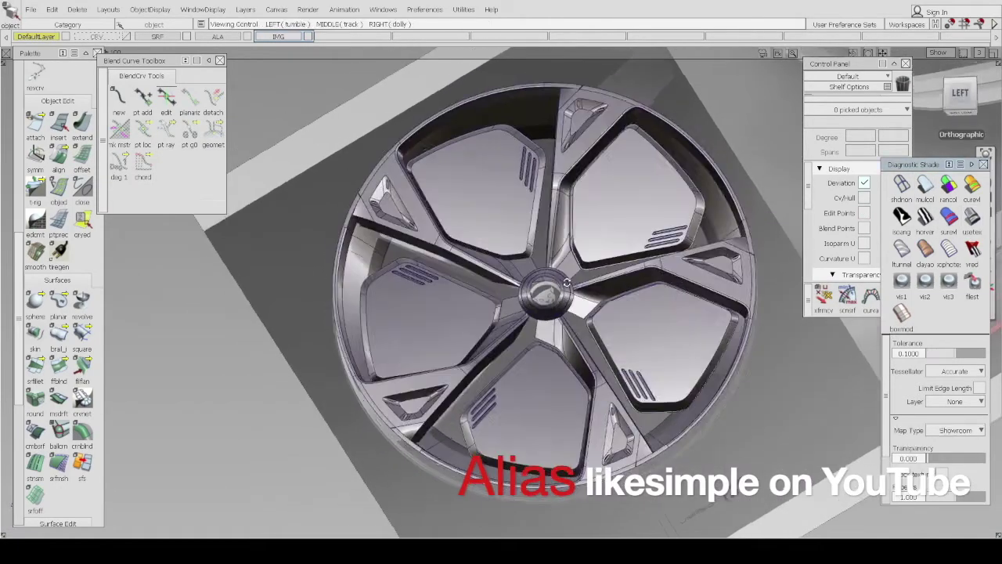
mouse_move(459, 360)
left_mouse_down("alt+shift")
mouse_move(470, 364)
mouse_move(459, 365)
left_mouse_up("alt+shift")
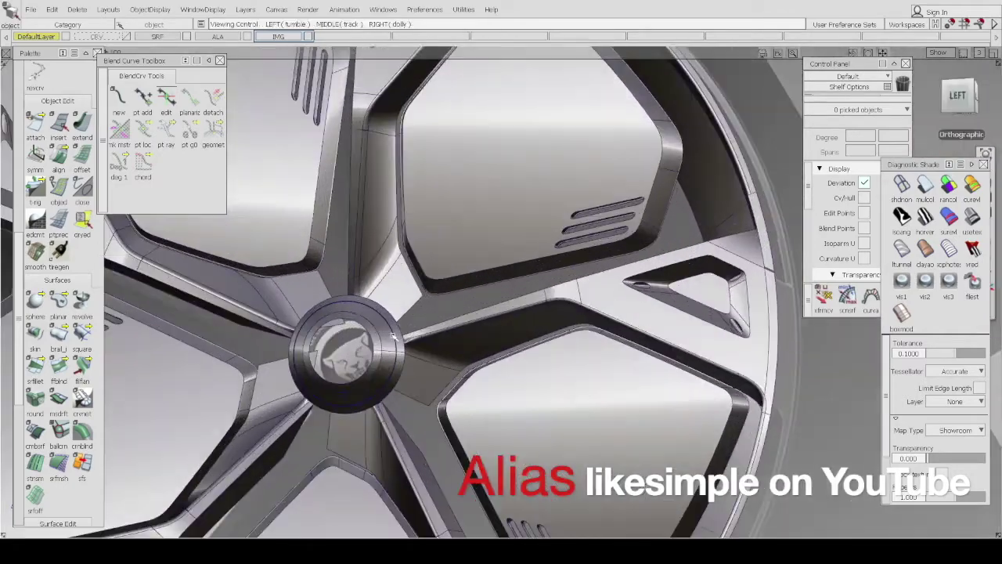
right_click_drag(393, 337, 491, 190, "alt+shift")
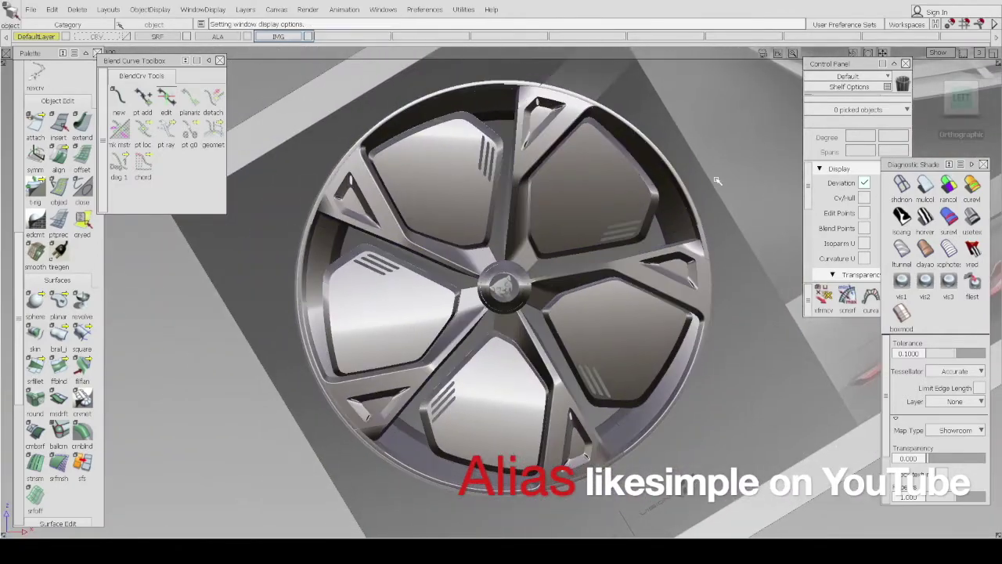
key("Home")
left_click_drag(578, 223, 580, 454, "alt+shift")
left_click_drag(580, 336, 580, 282, "alt+shift")
Hide the IMG reference layer and examine the spoke surfaces around the hub
left_click(203, 9)
key("Escape")
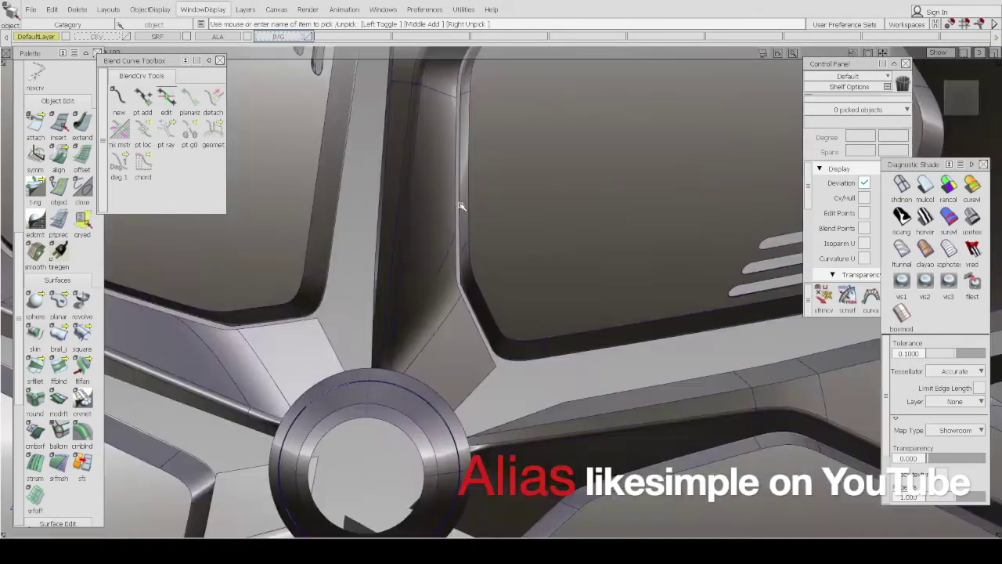
key("Home")
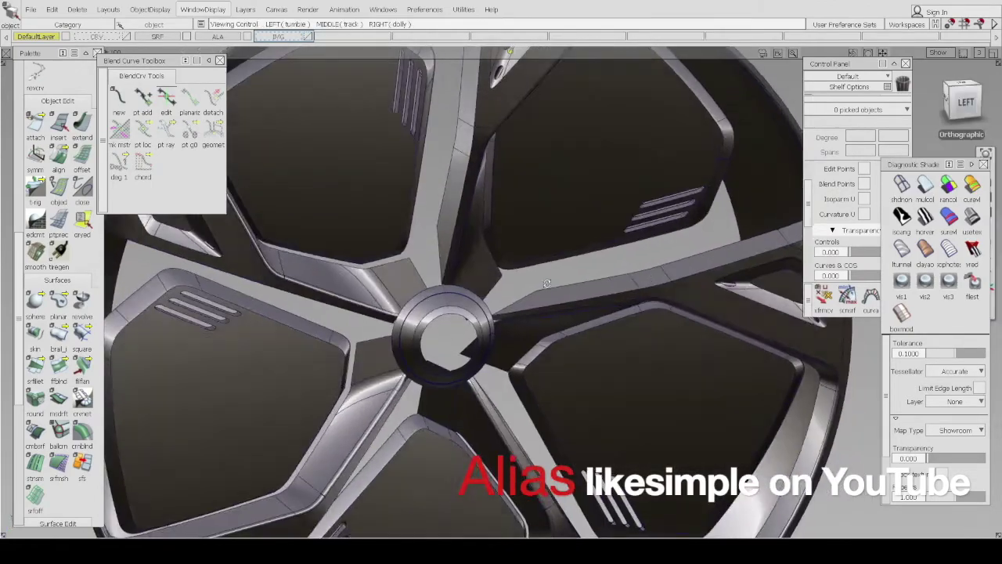
Build a chord-type surface fillet with chordal length 8 and G2 Curvature between the adjoining spoke faces near the hub
left_click(59, 368)
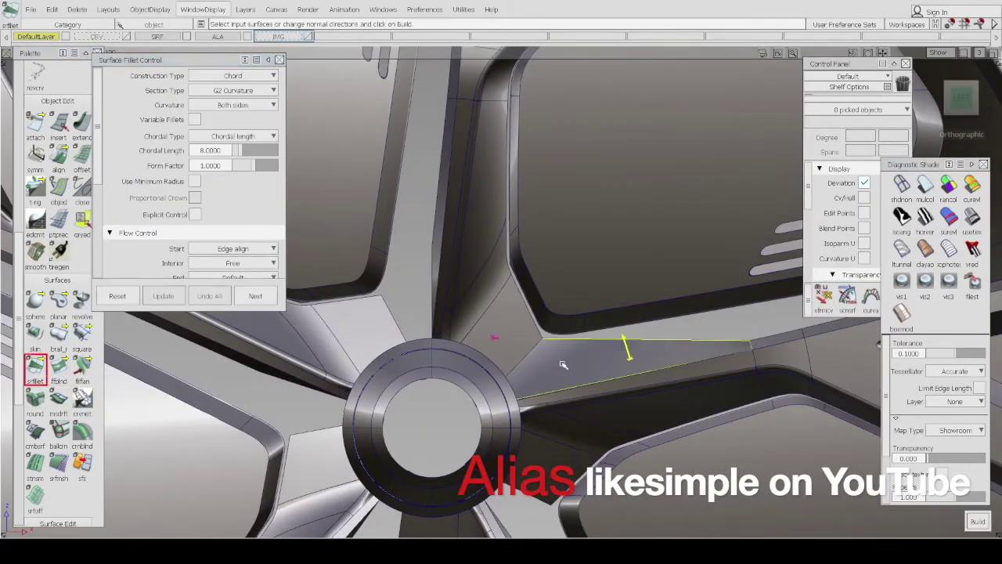
scroll(244, 249, "down", 1)
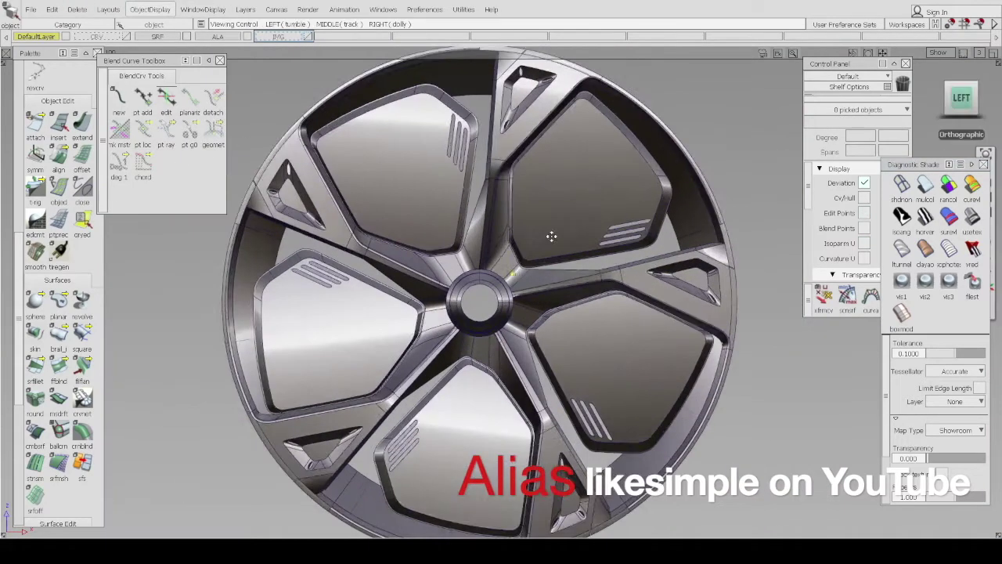
Draw a straight vertical edit-point curve in the empty space beside the wheel
left_click_drag(551, 236, 503, 363, "alt+shift")
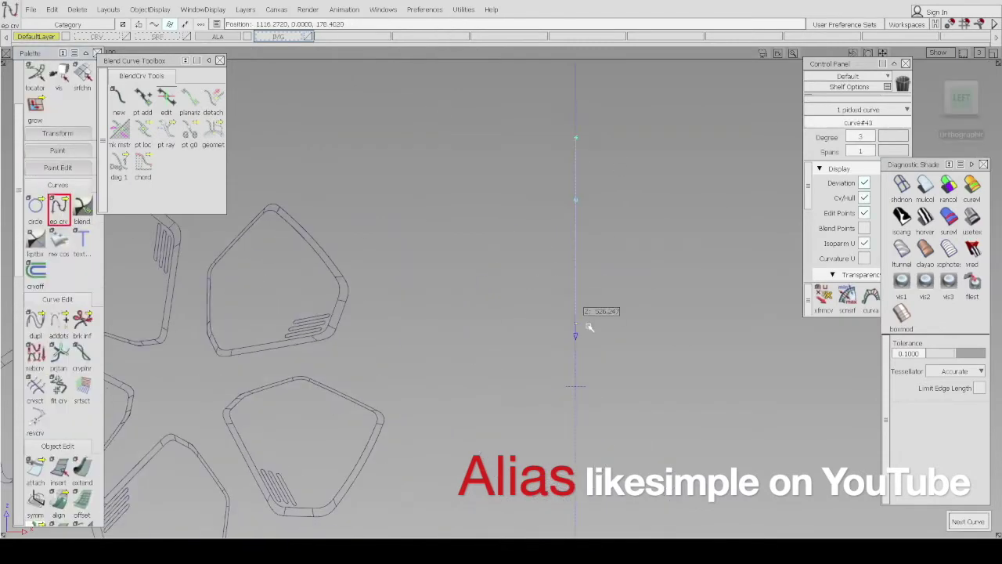
key("m")
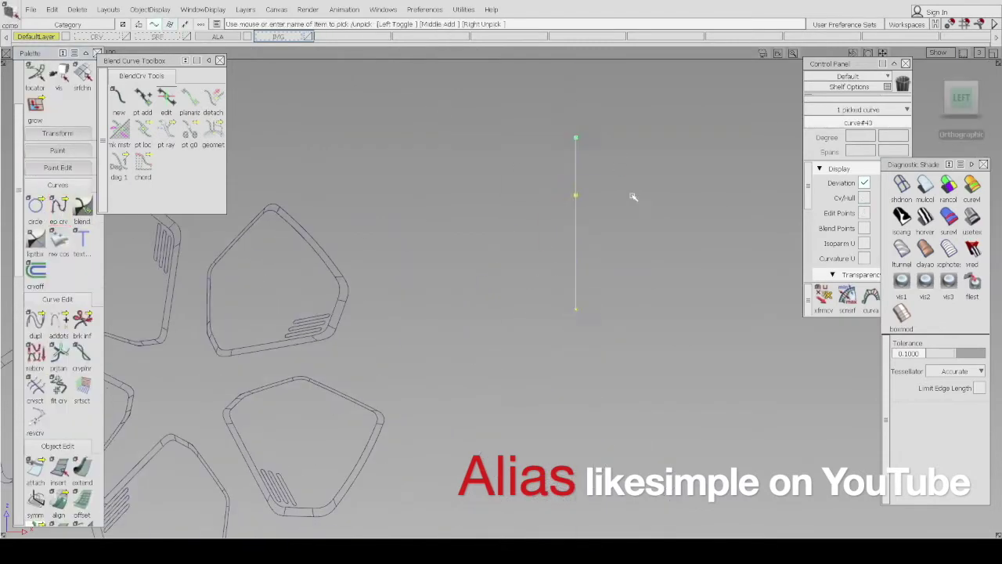
Move the vertical curve sideways and draw curves that close it into a four-sided outline with horizontal ends and a slanted side
middle_click_drag(632, 197, 490, 250, "alt+shift")
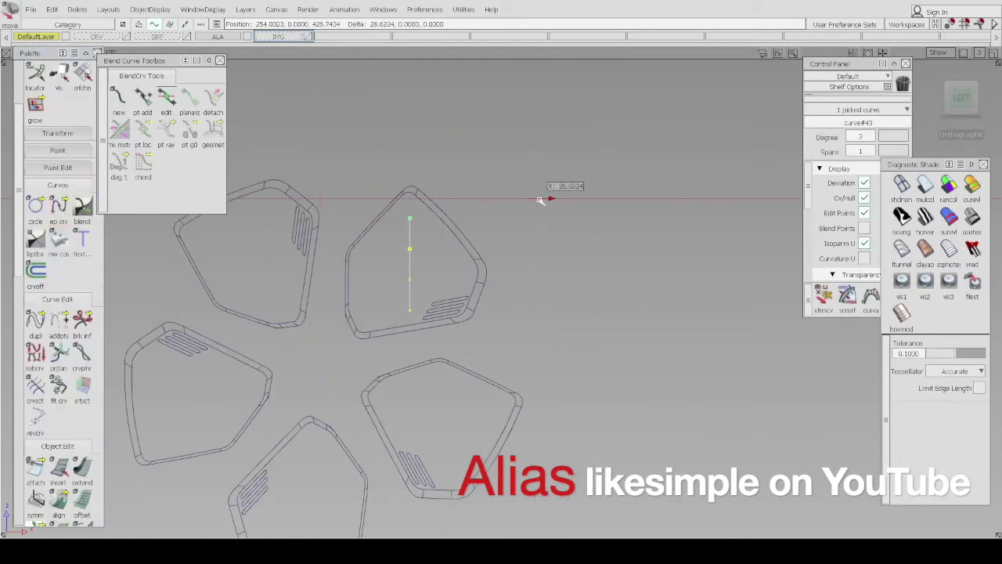
key("alt+l")
key("e")
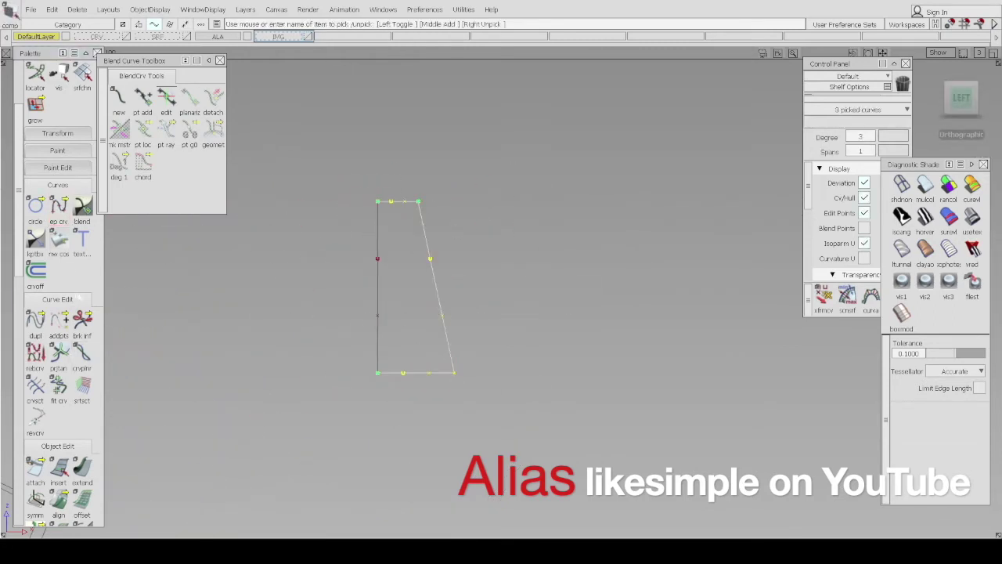
Offset the two horizontal curves and the slanted curve outward by 30, and extend the offset curves until they cross
key("o")
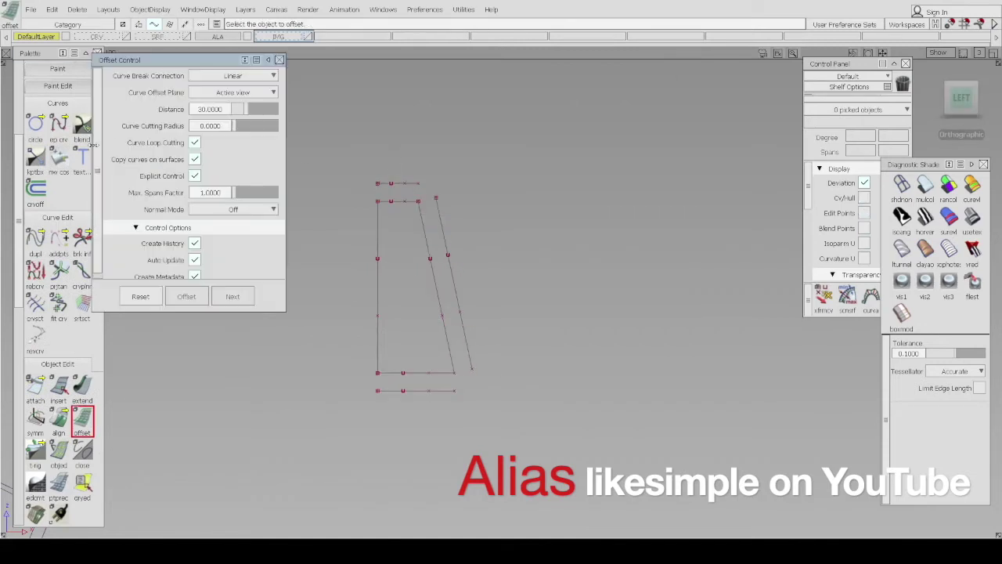
key("x")
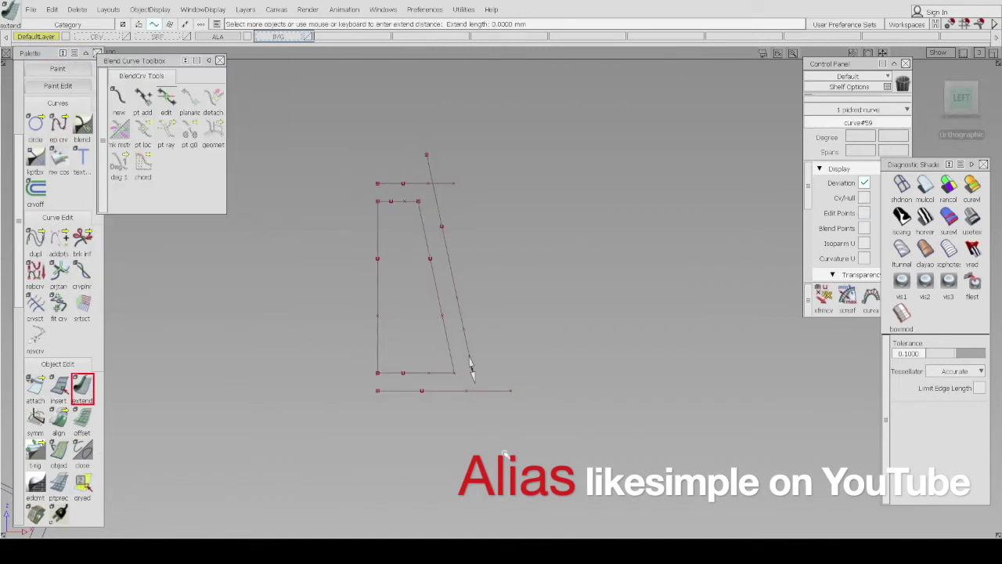
Connect the inner outline's corners to the matching corners of the offset outline with straight edit-point curves
key("e")
left_click(524, 194)
middle_click_drag(524, 193, 548, 55, "alt+shift")
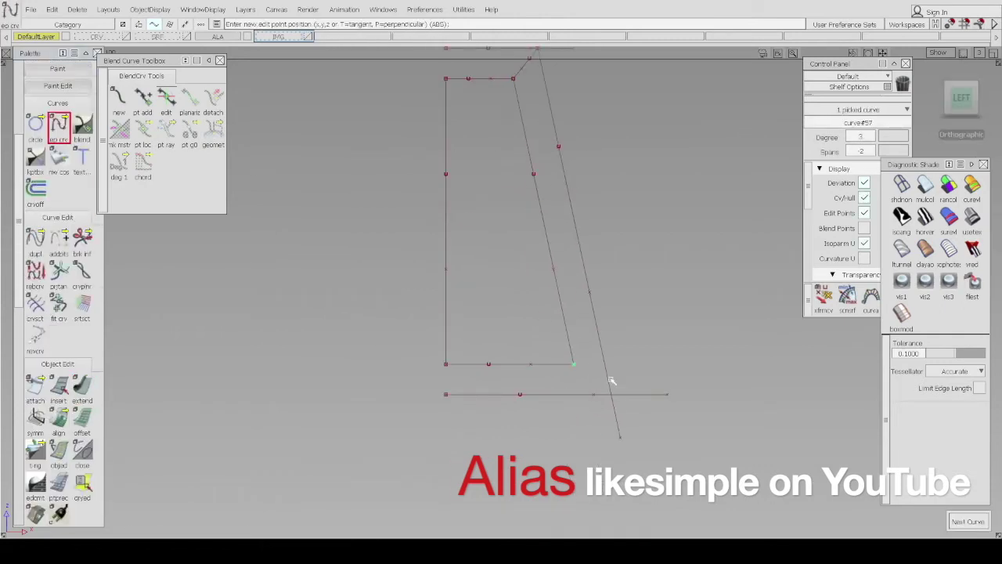
middle_click_drag(448, 367, 430, 246, "alt+shift")
left_click_drag(430, 246, 423, 336, "alt+shift")
scroll(82, 141, "down", 5)
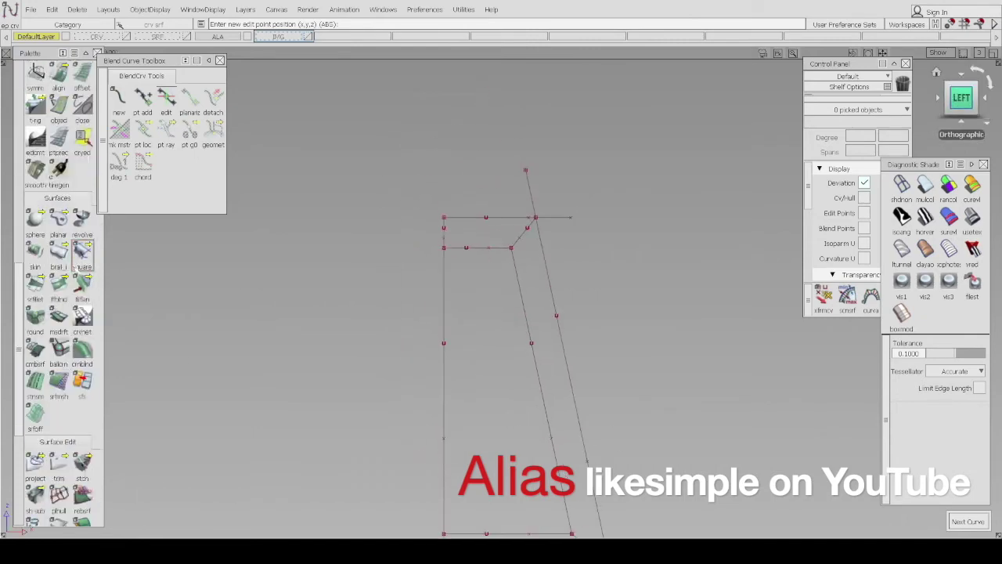
Build flat Square surfaces across the outer and inner outlines and move the inner one away in depth
left_click(82, 255)
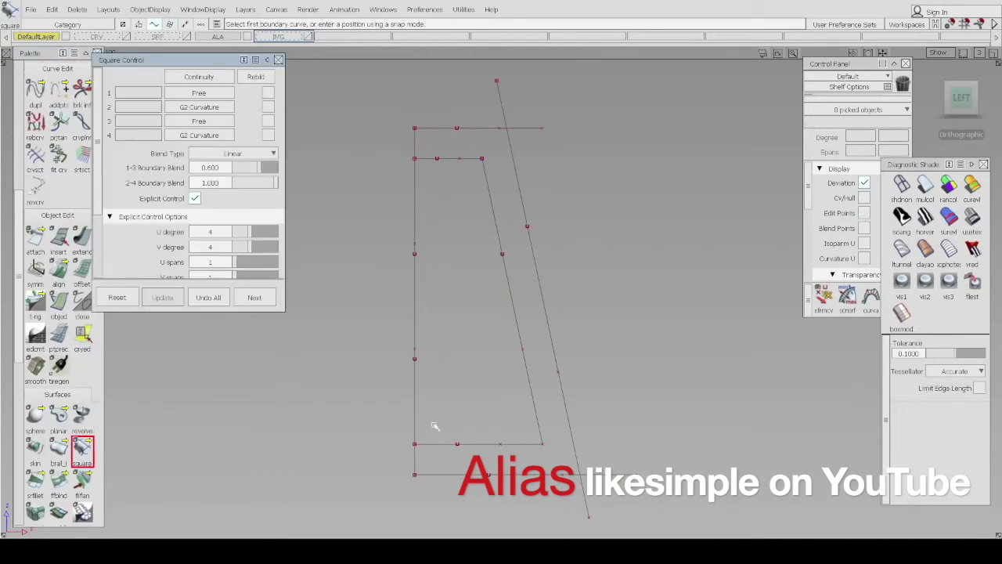
left_click(434, 127)
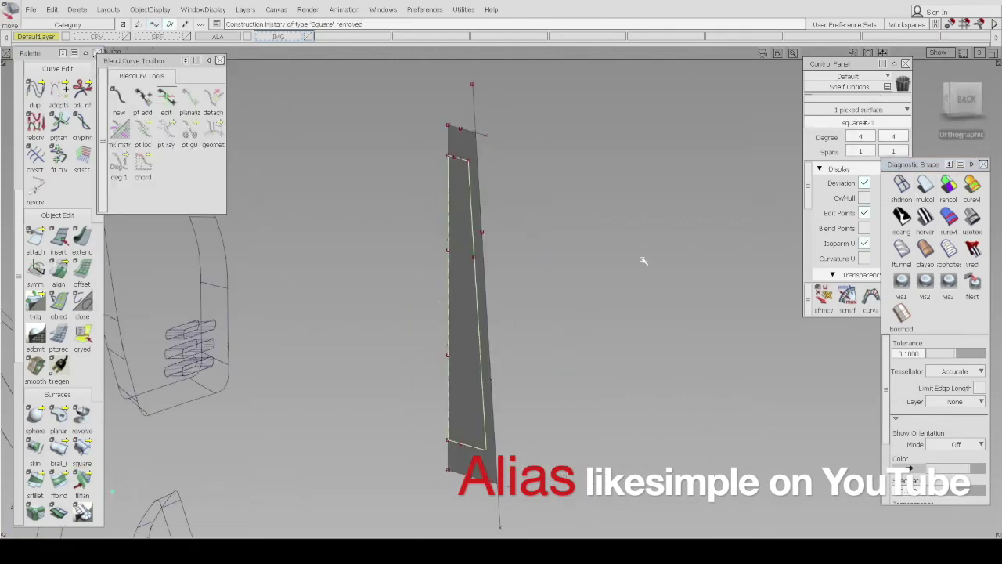
left_click_drag(642, 260, 452, 262, "alt+shift")
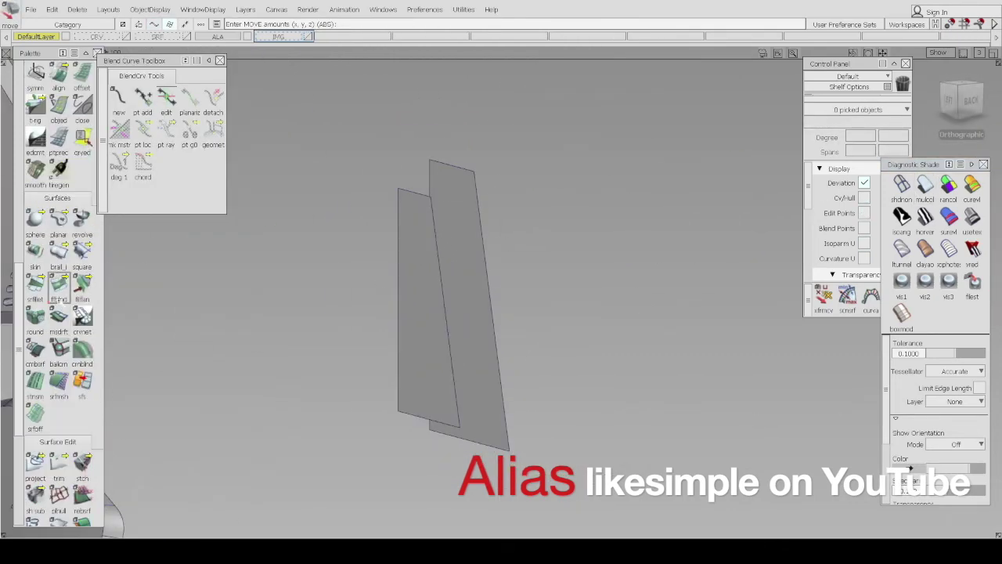
Connect the matching edges of the two flat surfaces with Freeform Blend walls along the horizontal and slanted sides
left_click(59, 287)
left_click(439, 162)
left_click(415, 191)
left_click_drag(546, 380, 540, 374, "alt+shift")
left_click_drag(438, 258, 501, 375, "alt+shift")
Build chord-type surface fillets with G2 Curvature between the slanted side wall and the upper and lower end walls
left_click(35, 287)
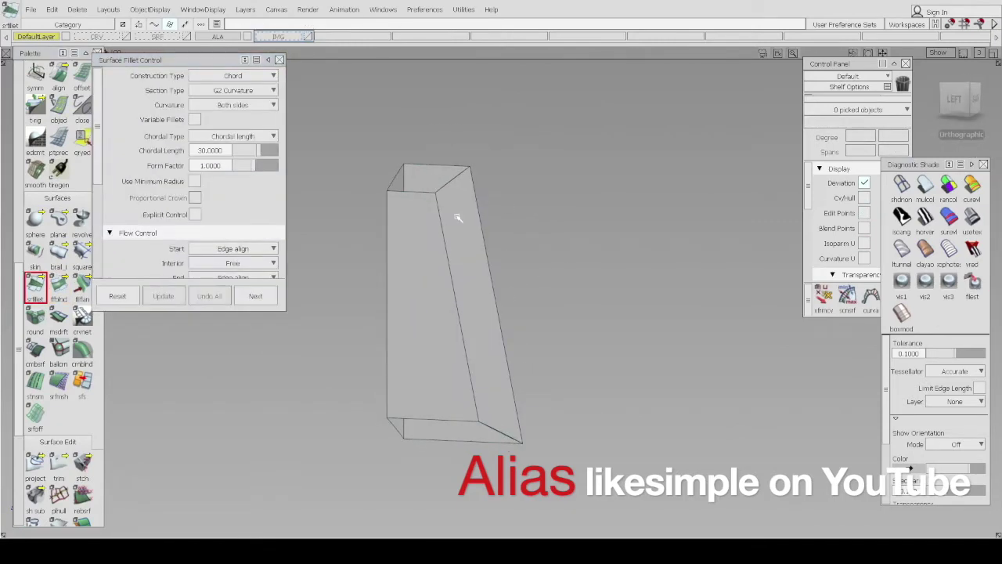
left_click(458, 216)
left_click(961, 99)
scroll(429, 202, "up", 3)
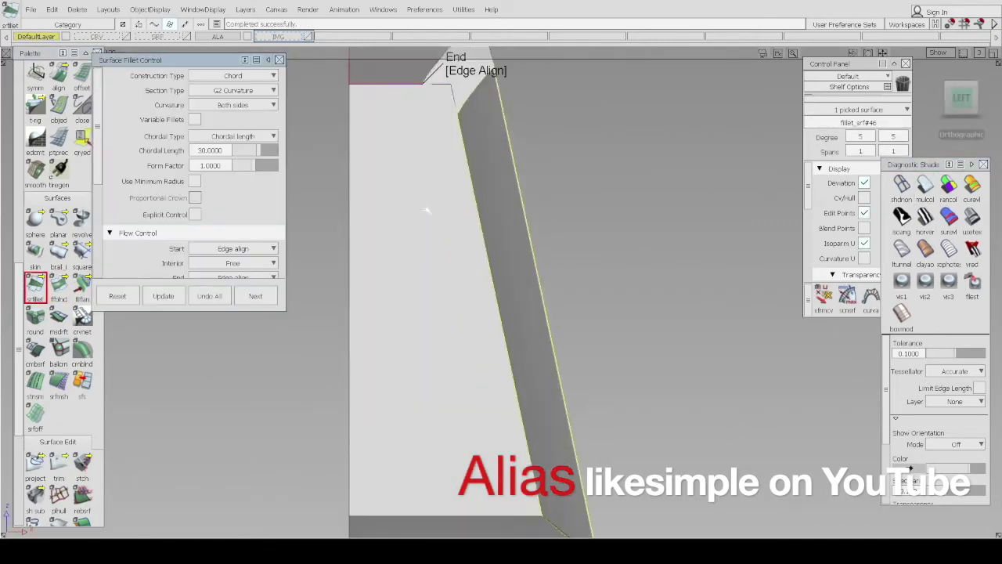
scroll(428, 202, "down", 3)
type("38")
middle_click_drag(428, 353, 493, 241, "alt+shift")
key("Return")
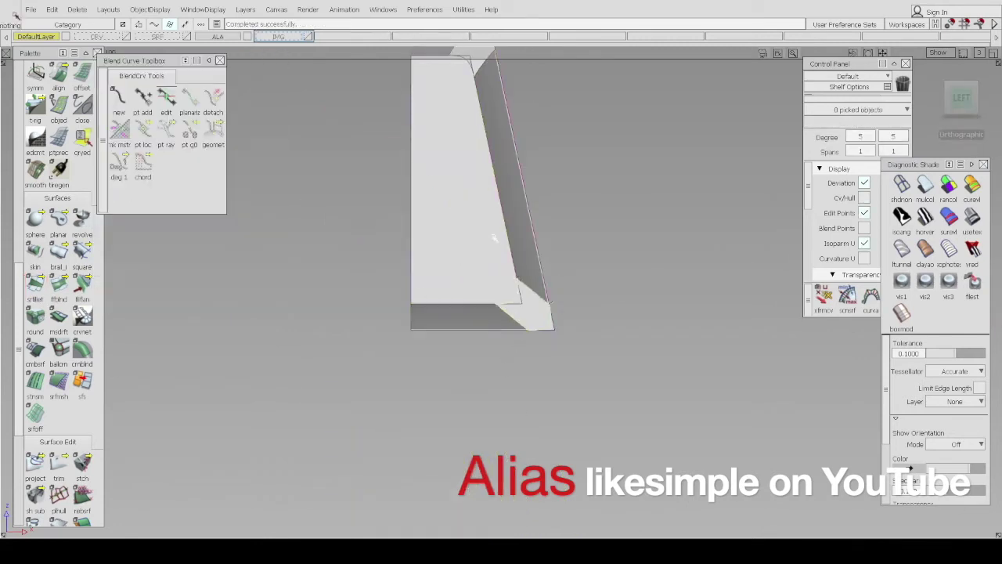
Project the rounded corner edges onto the flat faces and trim away the excess at the corners
scroll(493, 241, "down", 3)
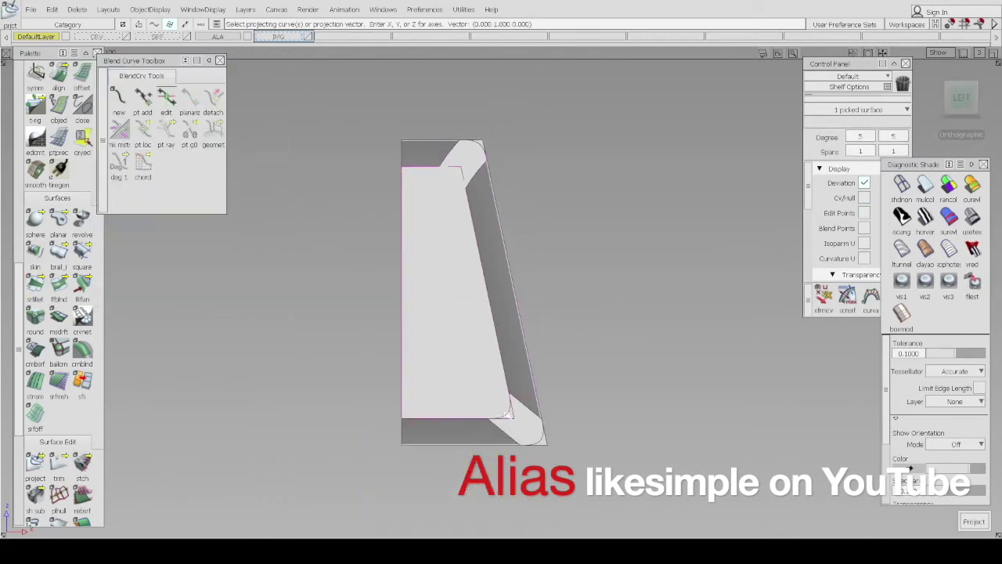
left_click(454, 357)
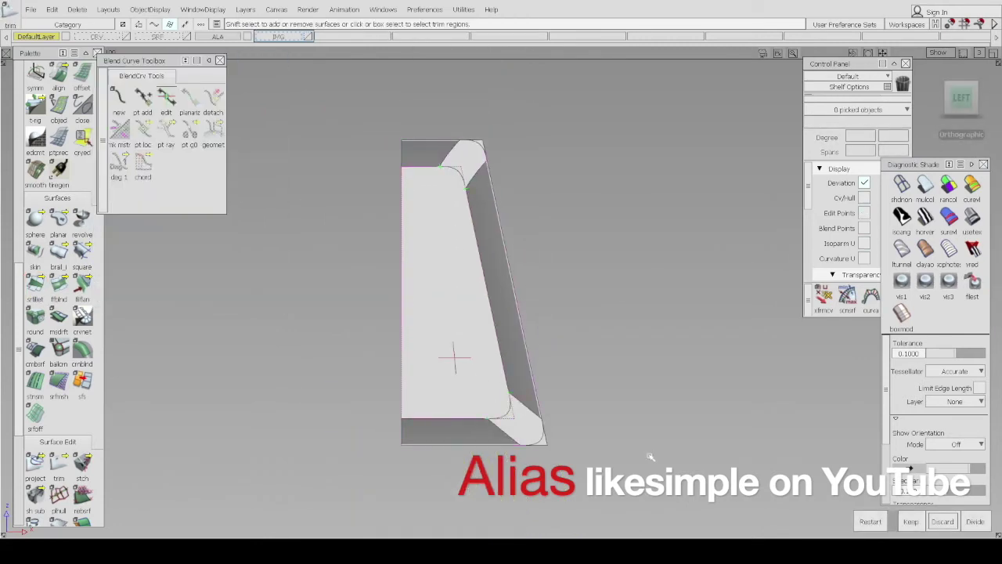
left_click(544, 442)
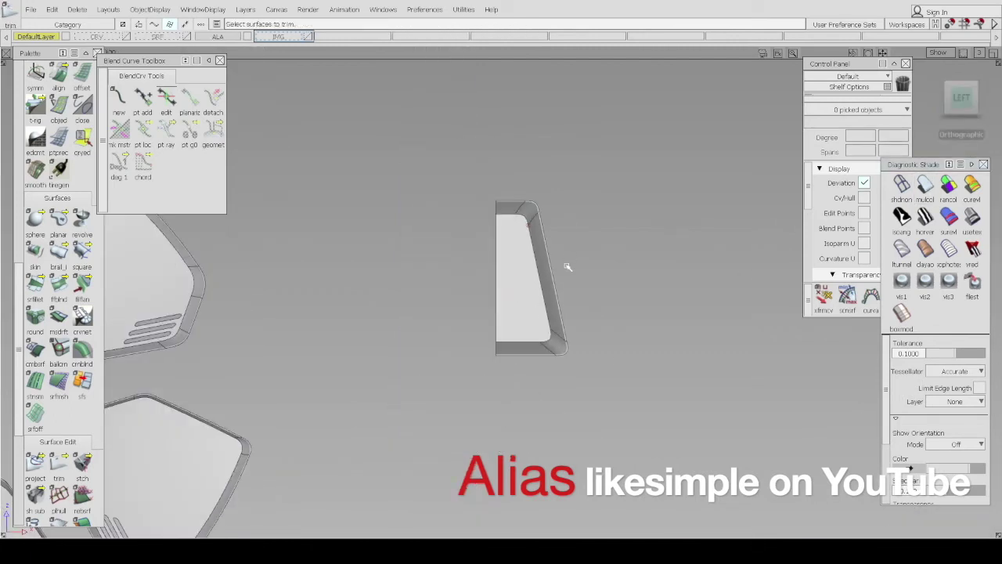
Cut a circular hole near the narrow end of the face and mirror the half body across its straight edge
scroll(59, 282, "up", 10)
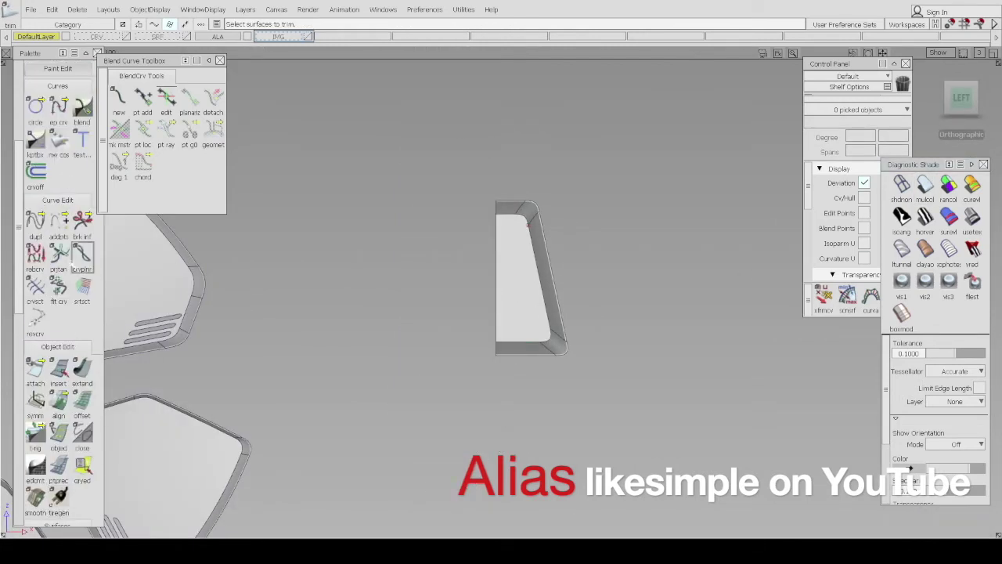
left_click(36, 205)
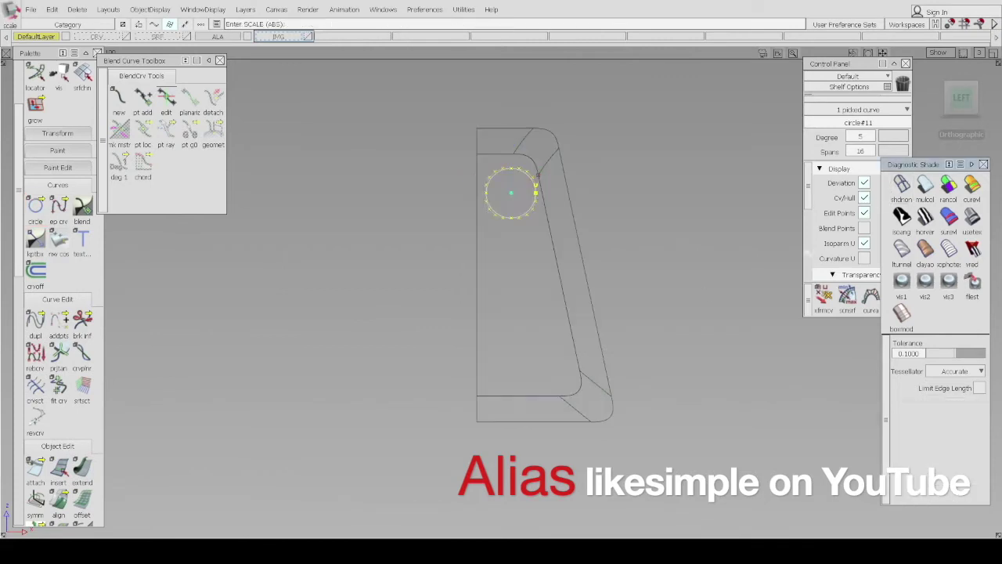
key("Insert")
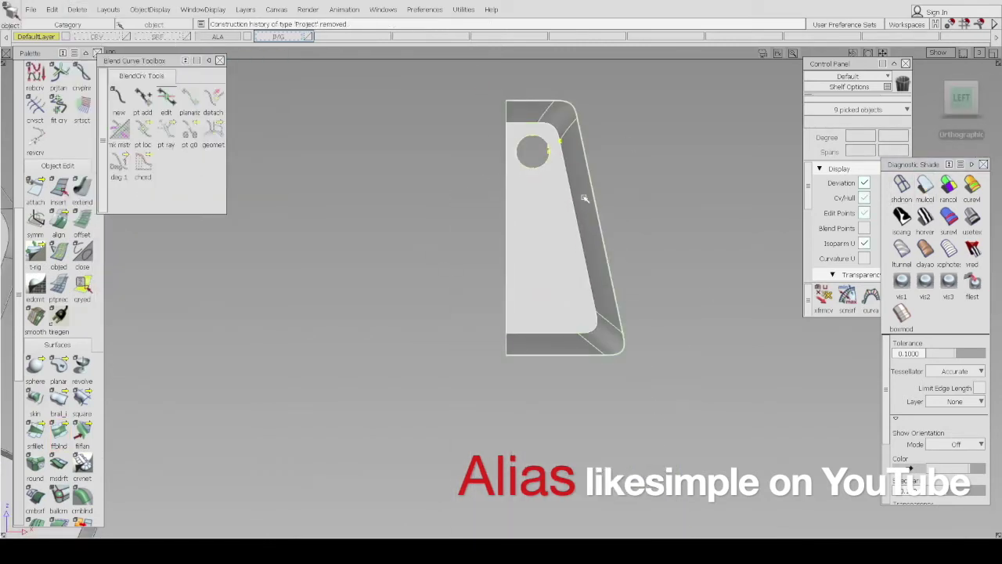
right_click_drag(548, 235, 533, 184, "alt+shift")
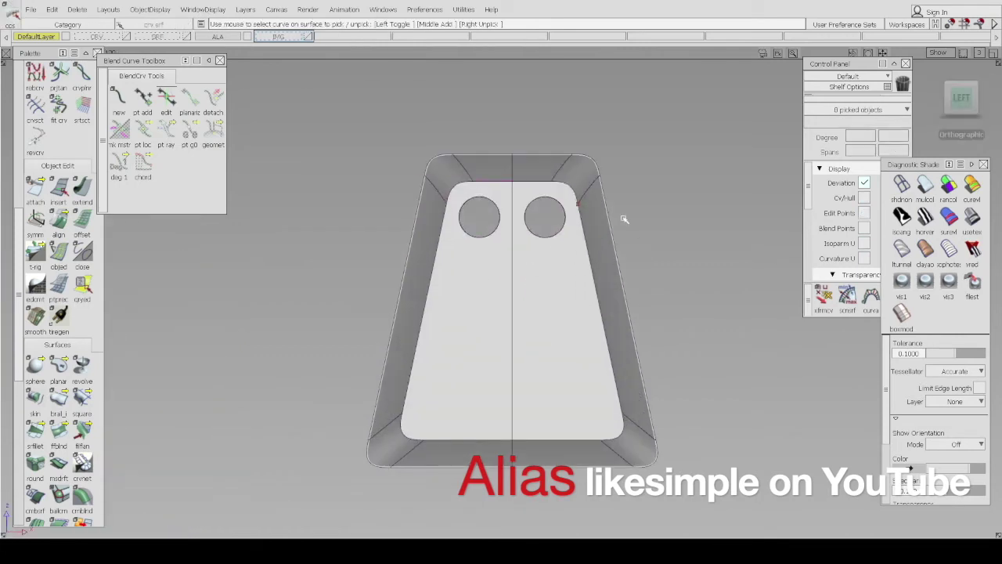
Create a layer named Motor and assign the complete mirrored body to it
left_click(31, 9)
left_click(247, 23)
left_click_drag(359, 92, 675, 471)
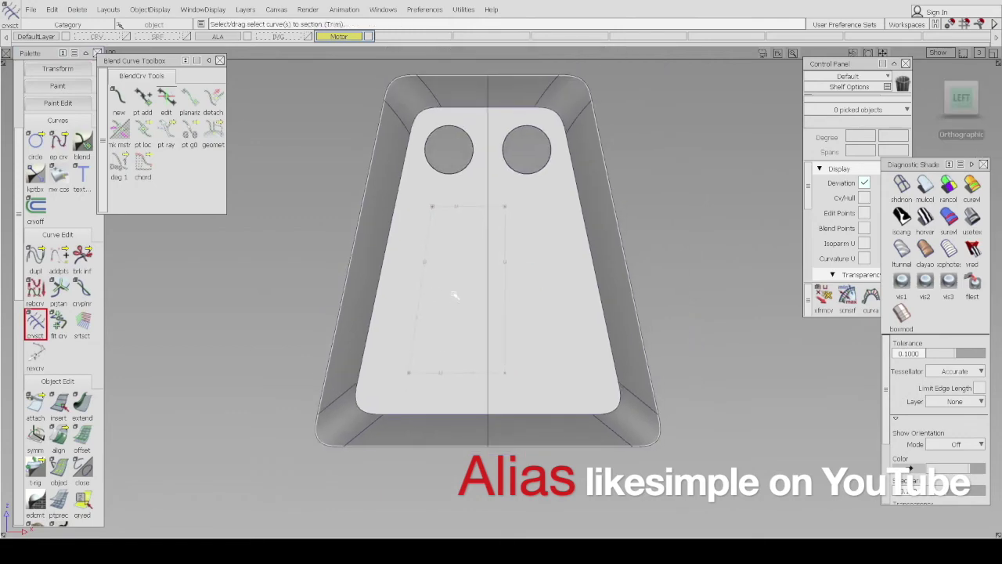
Trim the four-sided opening out of the front face and build its inner walls with Multi-surface Draft at angle 0
left_click(398, 190)
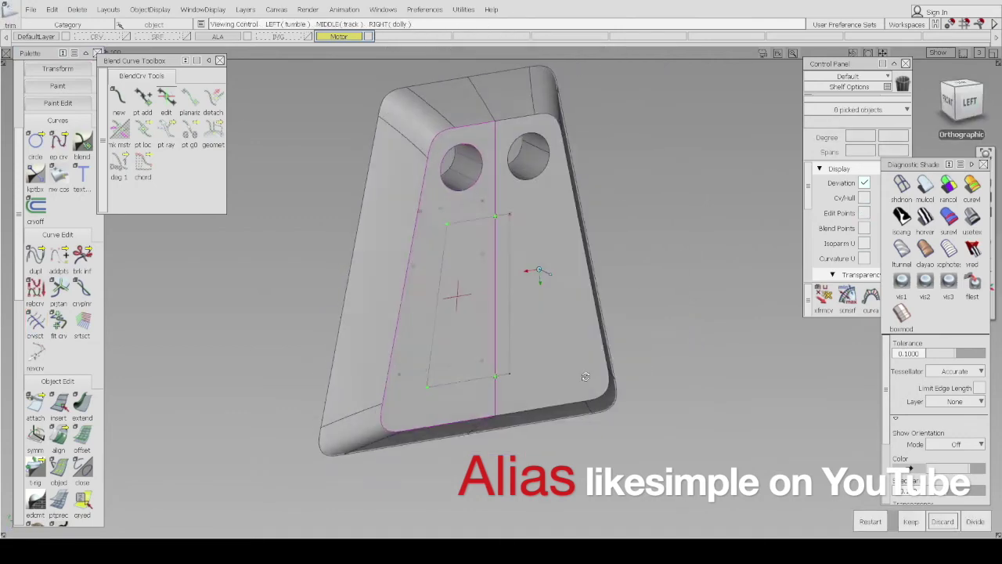
left_click(942, 521)
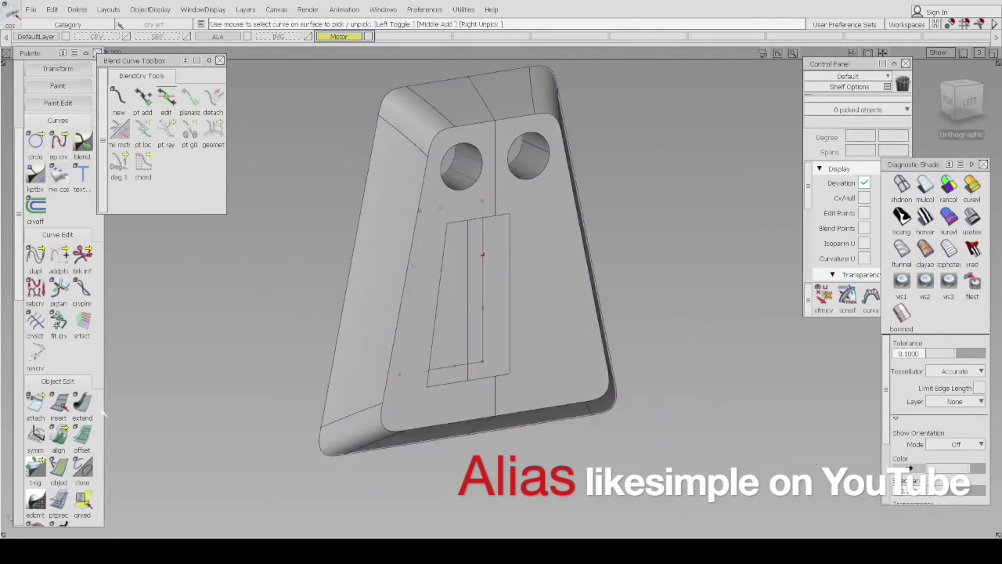
scroll(59, 313, "down", 5)
left_click(59, 468)
left_click(446, 251)
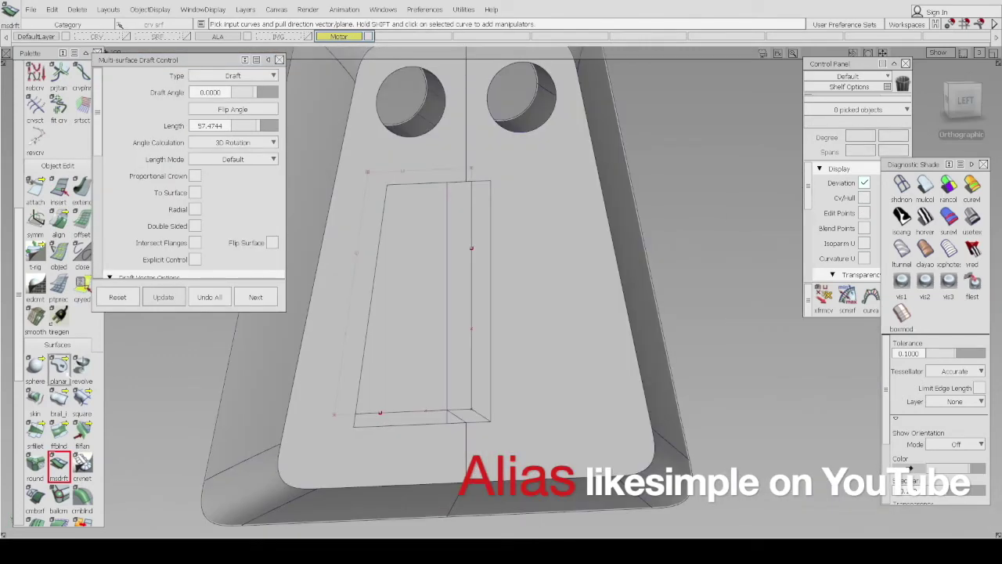
Intersect the drafted walls of the opening with the back face
scroll(59, 313, "up", 2)
scroll(59, 313, "down", 5)
left_click(34, 427)
left_click_drag(459, 275, 593, 307, "alt+shift")
left_click(565, 399)
left_click_drag(527, 242, 474, 337, "alt+shift")
Intersect the remaining opening walls with the back face and trim the protruding wall ends and the enclosed face region
left_click(35, 429)
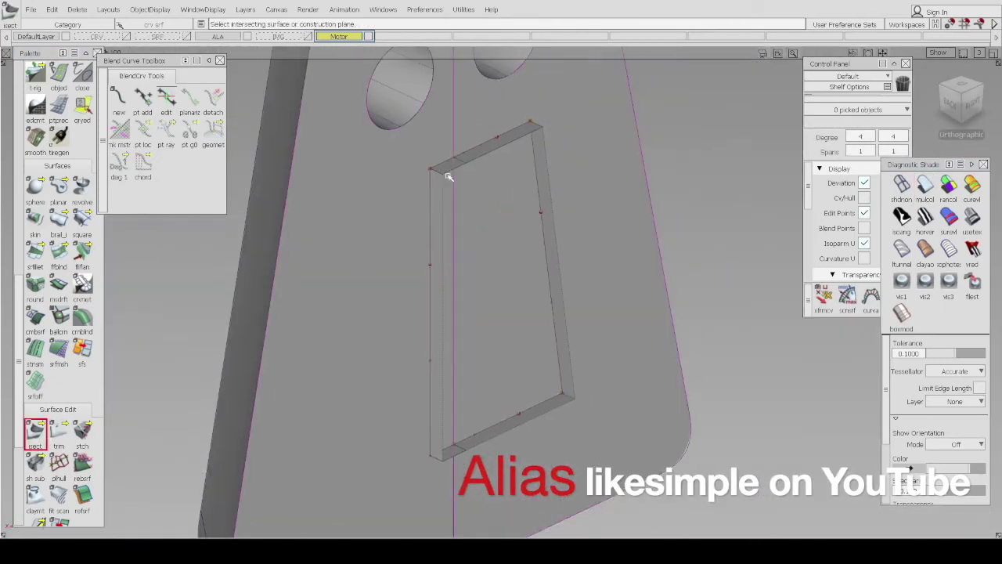
left_click(439, 434)
left_click(509, 361)
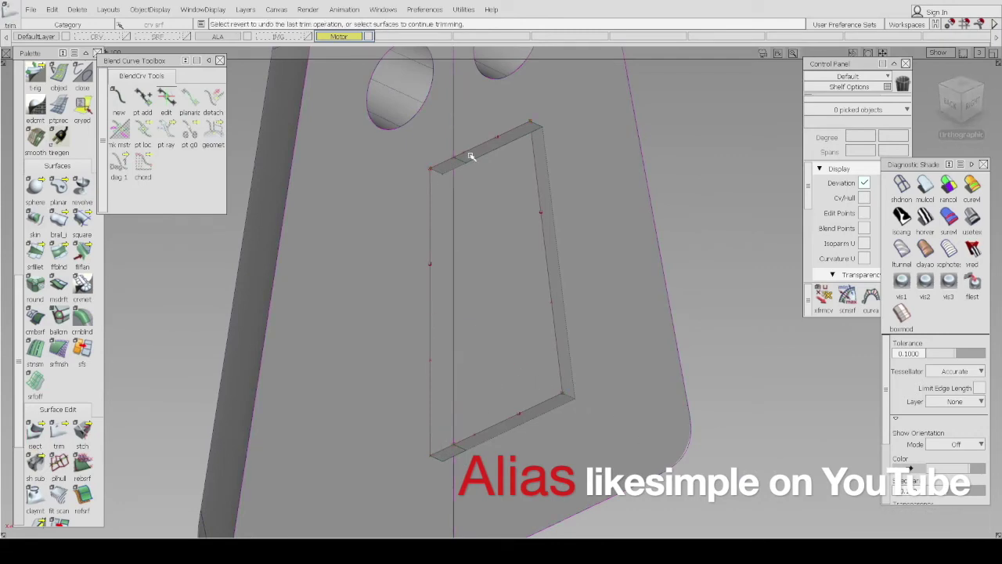
left_click(487, 354)
left_click(514, 279)
left_click_drag(514, 279, 494, 224, "alt+shift")
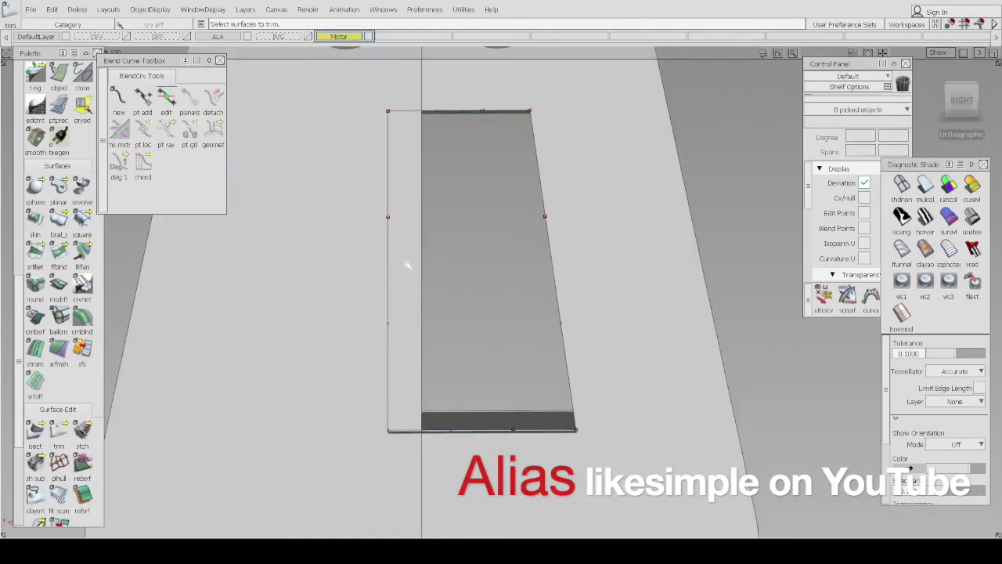
Project the opening outline onto the other half of the back face and trim away the enclosed area
left_click(407, 261)
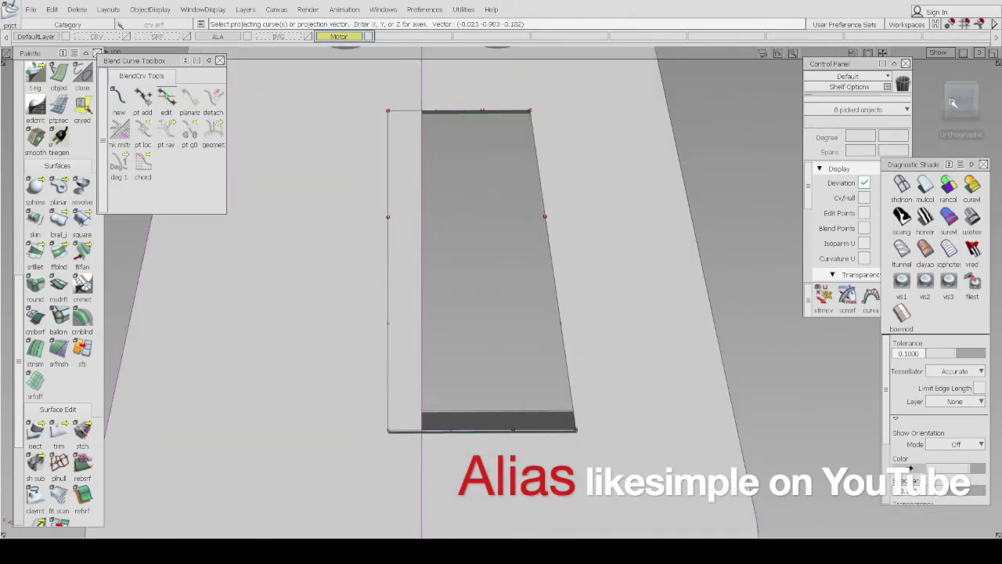
left_click(412, 351)
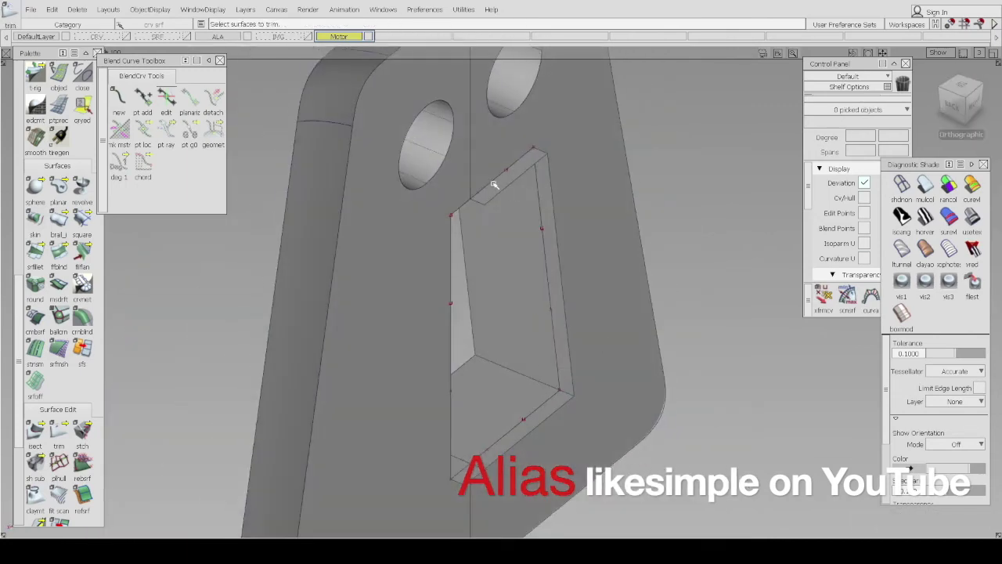
left_click_drag(494, 184, 519, 197, "alt+shift")
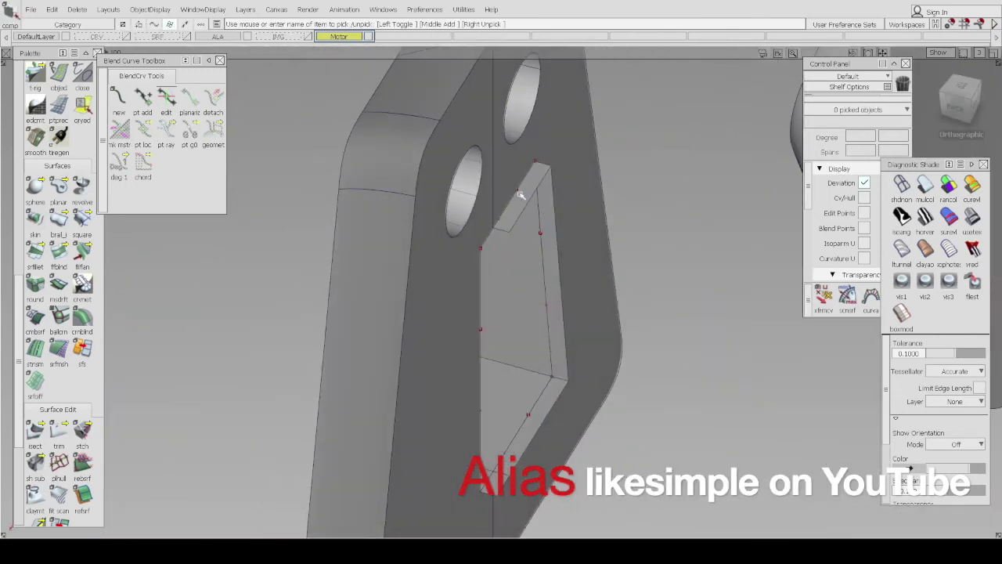
left_click(537, 402)
left_click_drag(537, 403, 562, 401, "alt+shift")
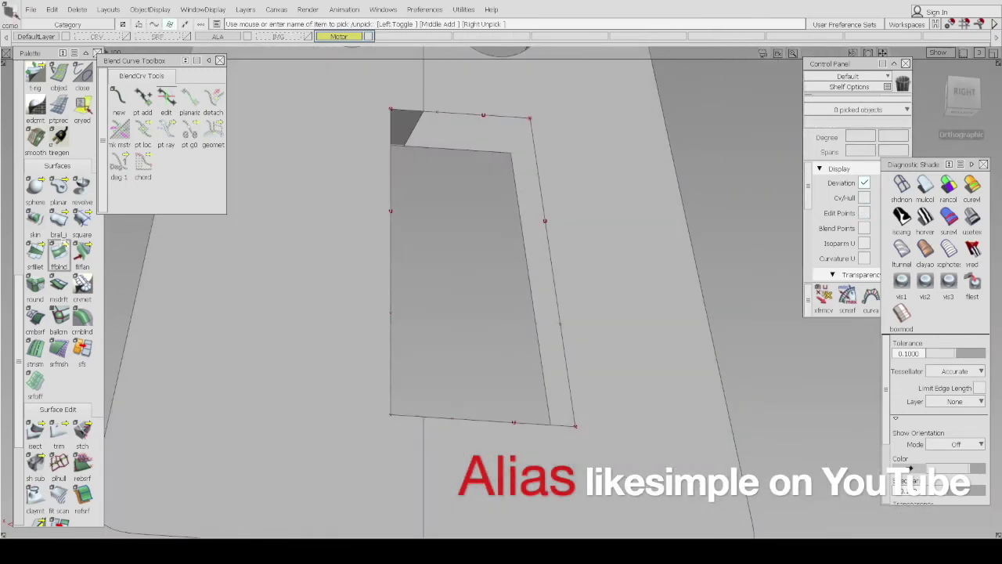
Fill the missing upper corner of the opening with a Freeform Blend using G0 Position on both sides
left_click(59, 252)
left_click(469, 127)
right_click_drag(468, 127, 450, 175, "alt+shift")
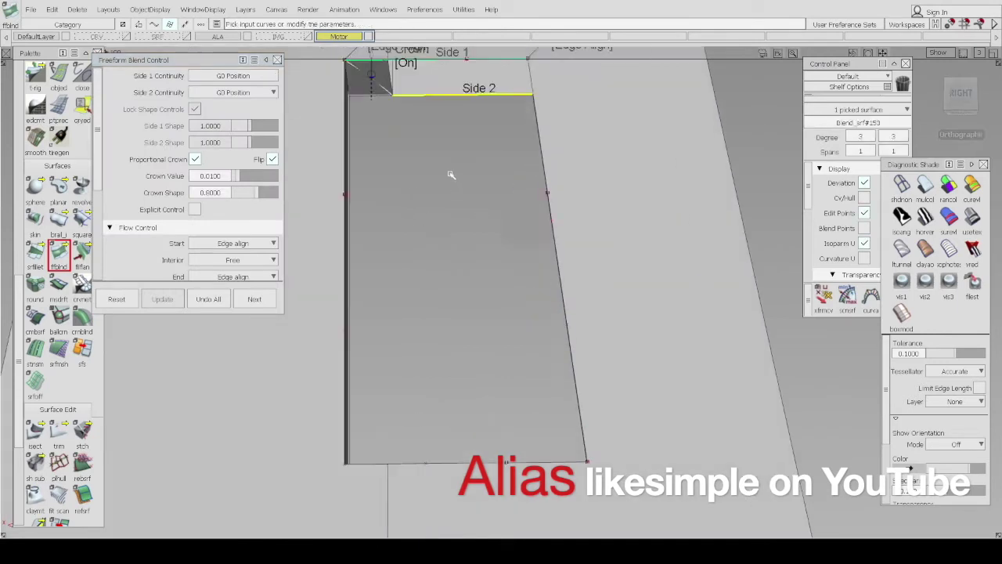
middle_click_drag(449, 175, 368, 338, "alt+shift")
left_click(386, 283)
left_click(421, 310)
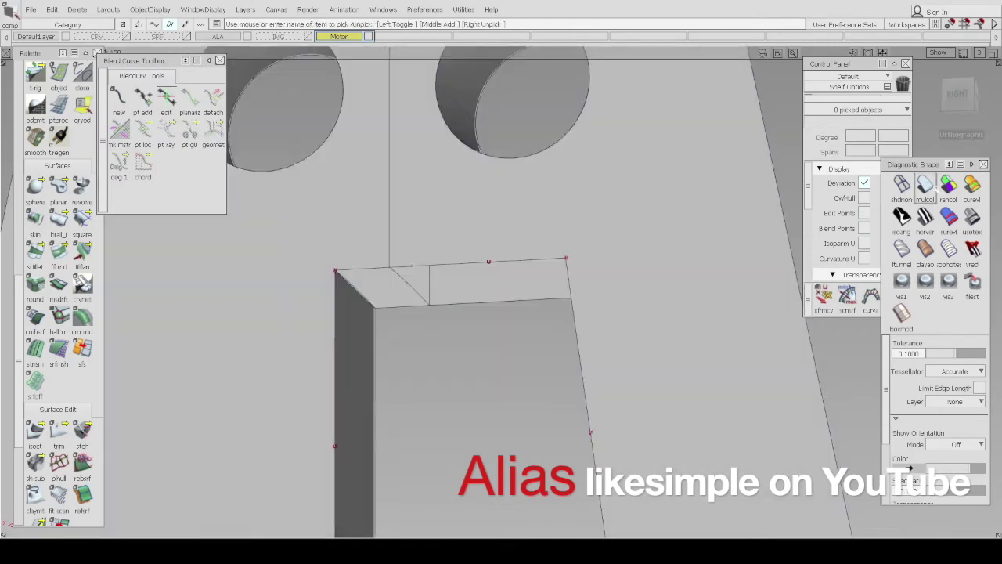
Close the remaining gaps in the opening's lower and side walls with Freeform Blend surfaces using G0 Position continuity
left_click(59, 254)
left_click(544, 282)
right_click_drag(544, 282, 416, 519, "alt+shift")
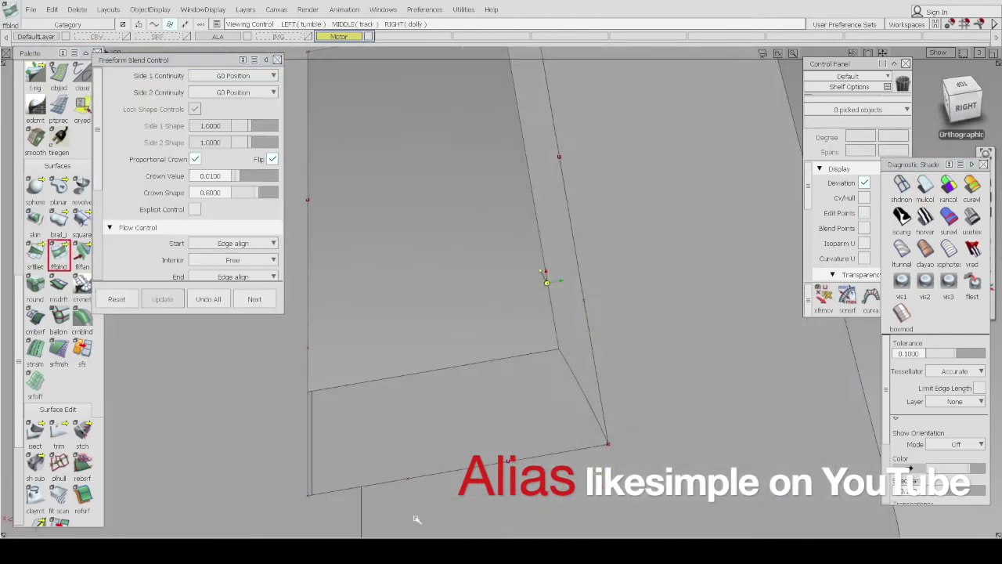
left_click(368, 354)
left_click(509, 454)
Round the opening's corners, and untrim and retrim the back face around its circular holes and the rounded opening
left_click_drag(509, 454, 525, 227, "alt+shift")
right_click_drag(525, 227, 487, 173, "alt+shift")
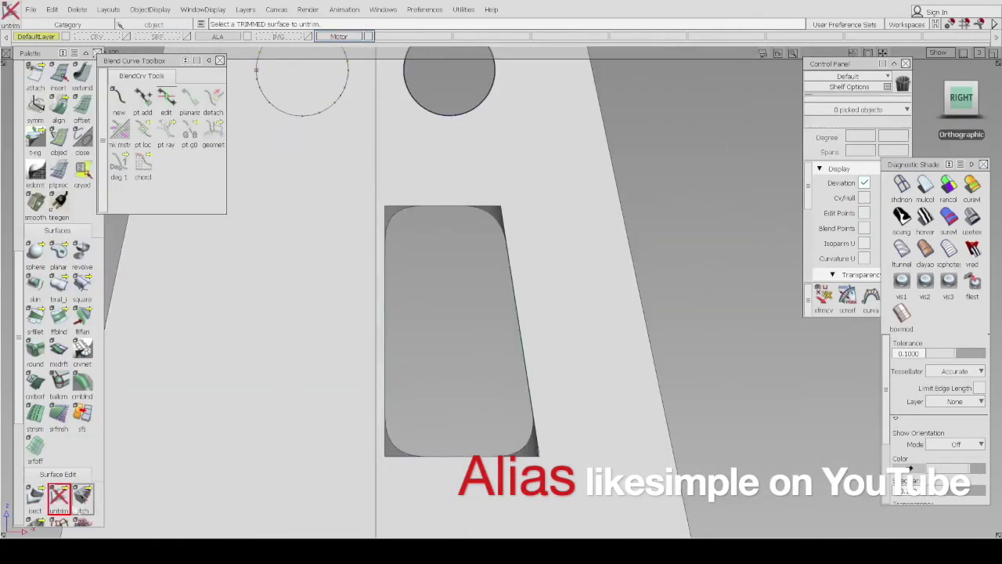
left_click(358, 264)
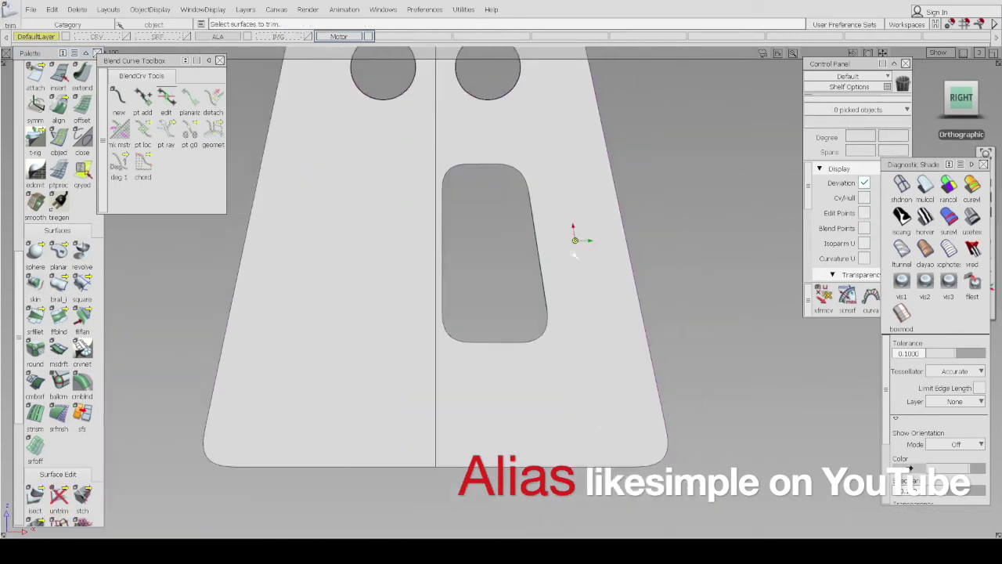
Group the motor housing's surfaces on the Motor layer and move the housing behind the upper part of the wheel
left_click_drag(577, 230, 532, 324, "alt+shift")
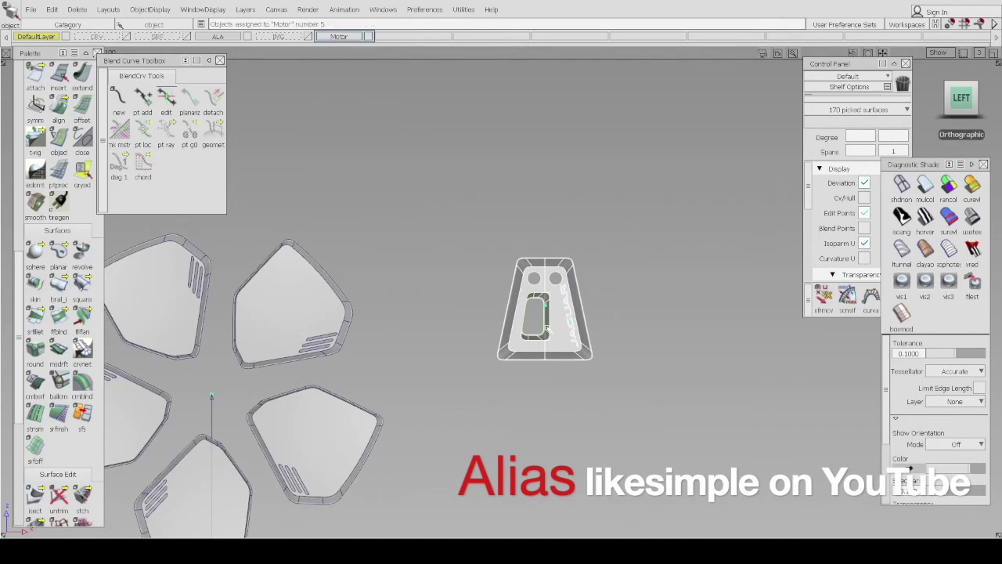
left_click(76, 10)
left_click(166, 96)
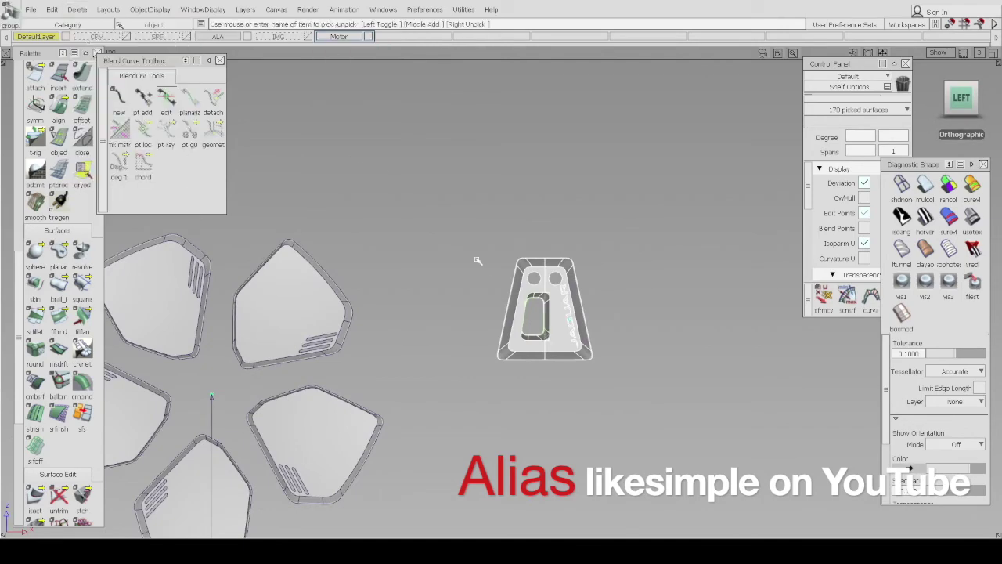
left_click_drag(486, 234, 751, 141, "alt+shift")
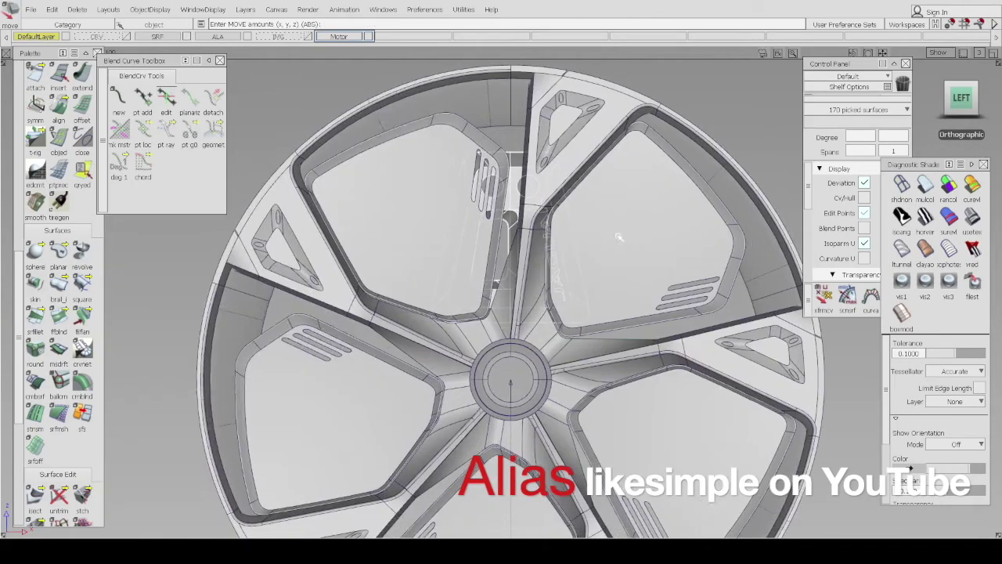
Draw a vertical edit-point curve from the wheel's center through the motor housing and isolate it with the housing
right_click_drag(618, 237, 637, 318, "alt+shift")
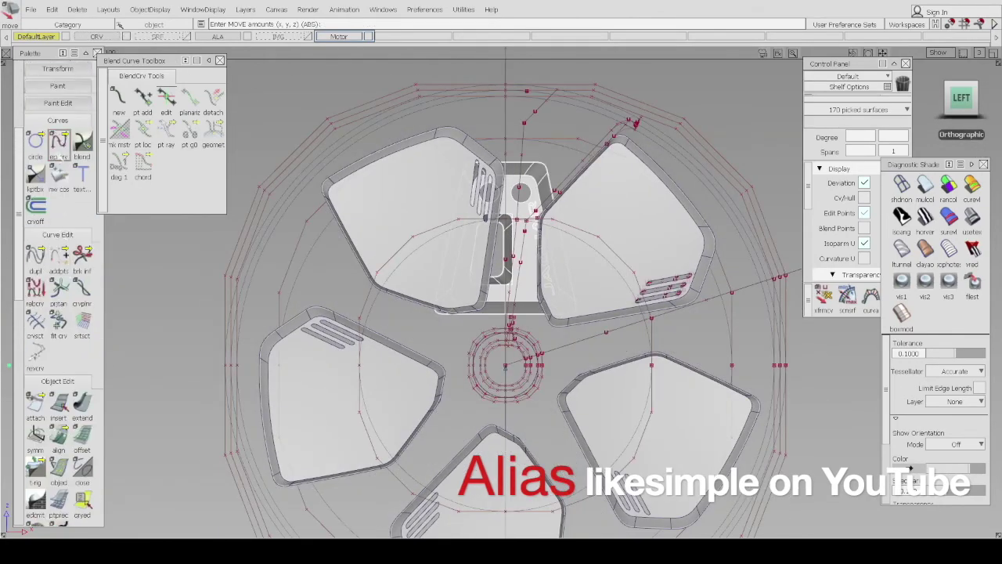
left_click(57, 216)
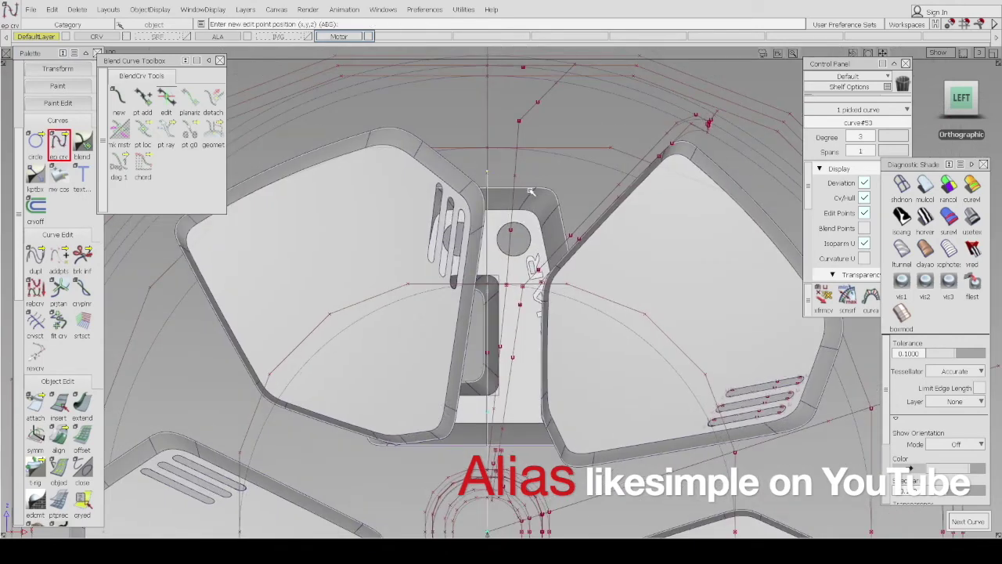
left_click(150, 9)
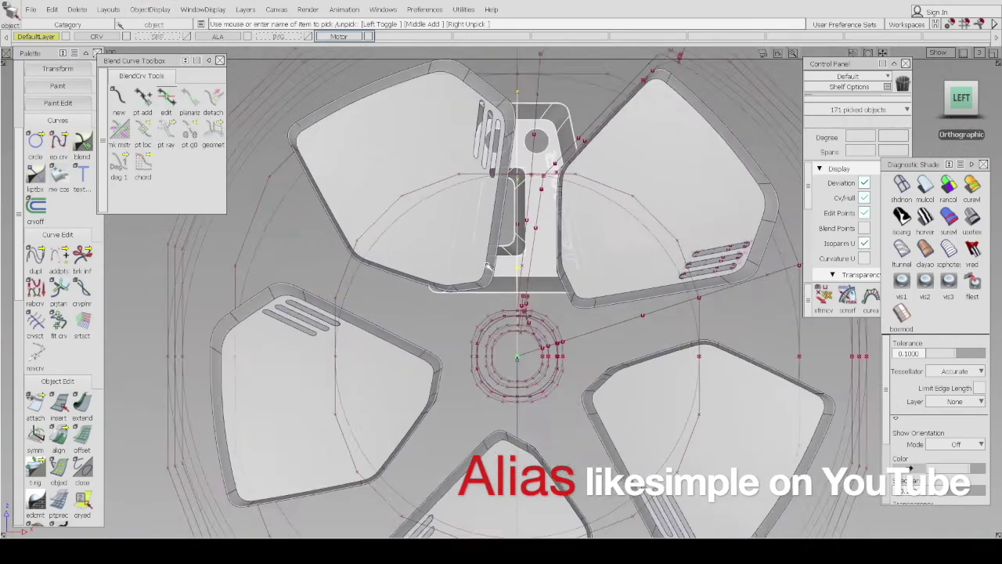
left_click(150, 9)
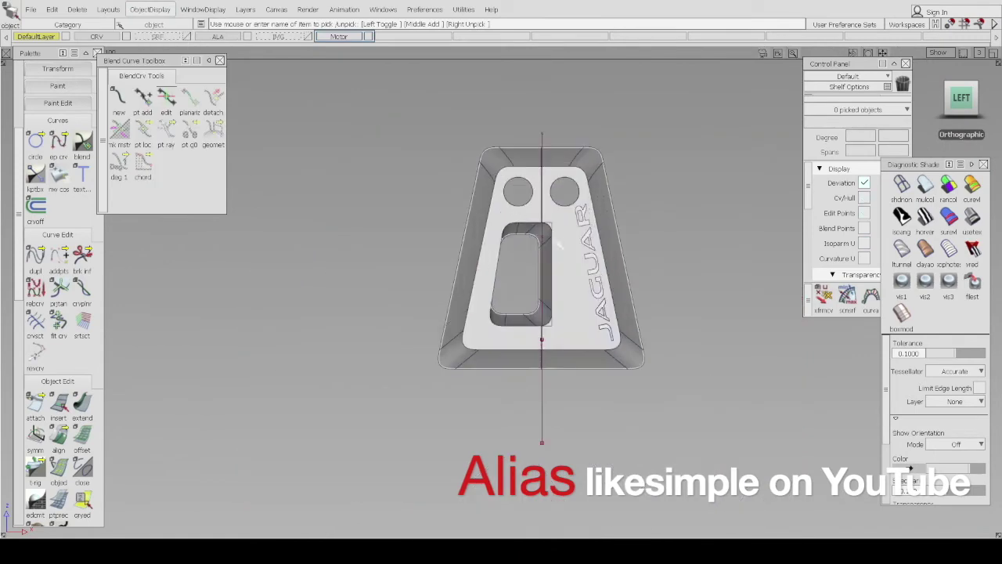
Untrim the leftover sharp corner of the face beside the rounded opening on the motor housing's JAGUAR-lettered side
right_click_drag(540, 298, 611, 298, "alt+shift")
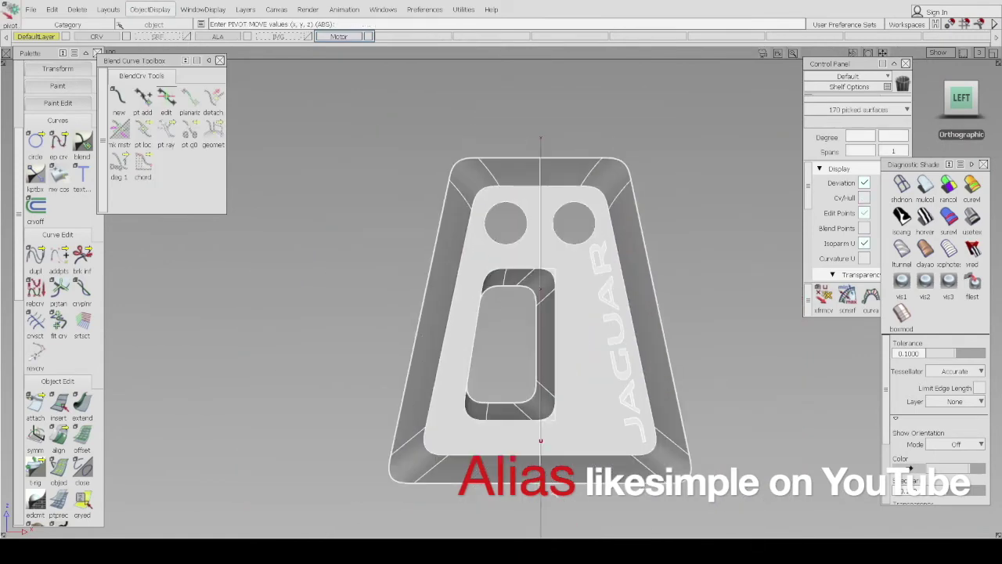
middle_click_drag(546, 329, 577, 212, "alt+shift")
right_click_drag(578, 213, 476, 259, "alt+shift")
scroll(59, 465, "down", 5)
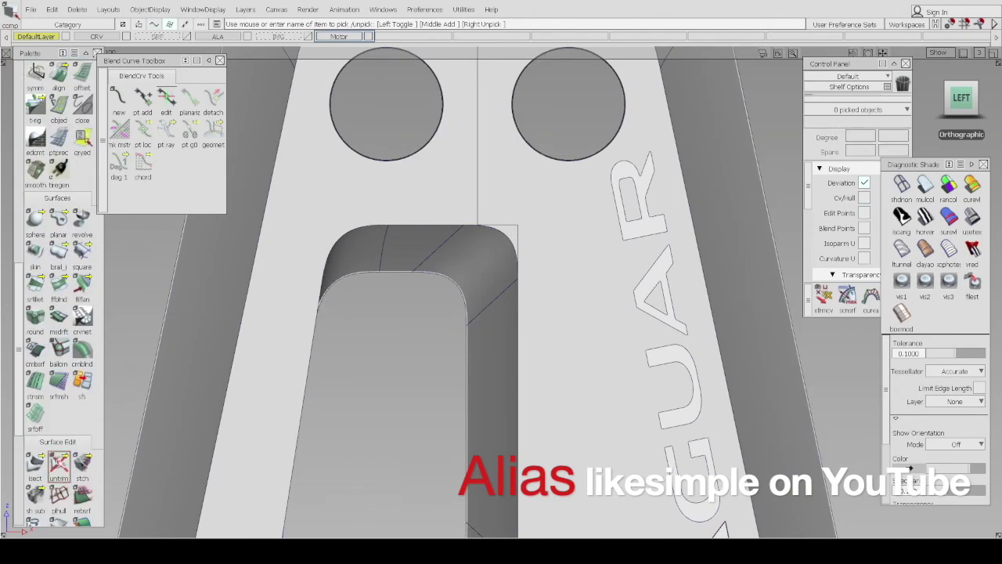
left_click(59, 465)
right_click_drag(519, 269, 441, 320, "alt+shift")
left_click(510, 243)
right_click_drag(509, 243, 580, 335, "alt+shift")
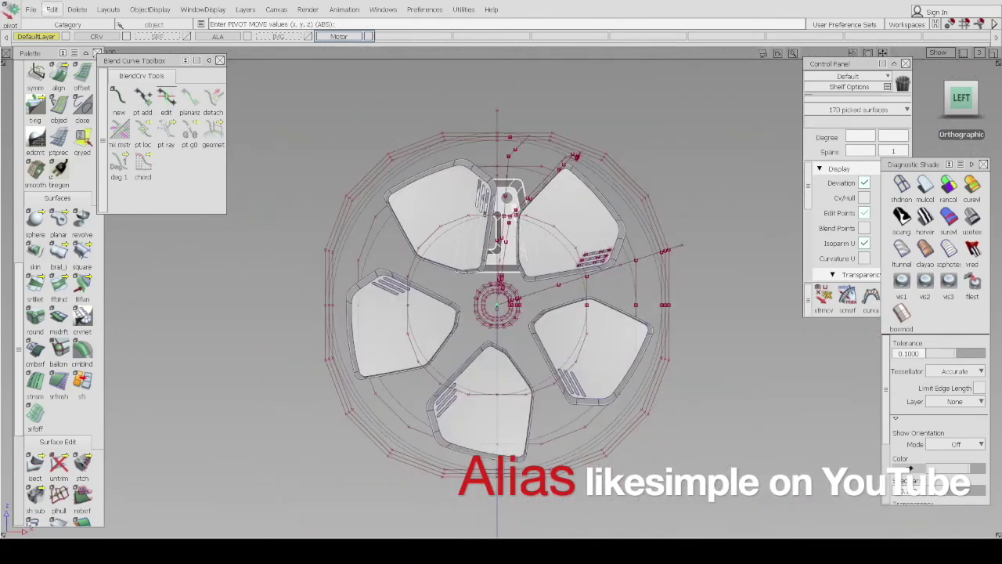
Duplicate the motor housing around the wheel's center to get three evenly spaced housings
left_click(51, 9)
left_click(177, 164)
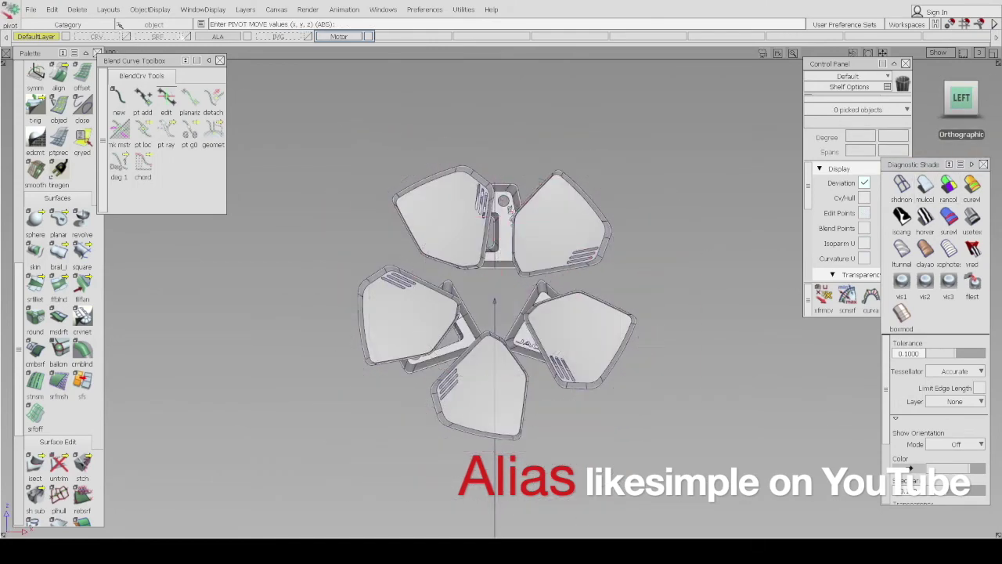
right_click_drag(748, 231, 474, 310, "alt+shift")
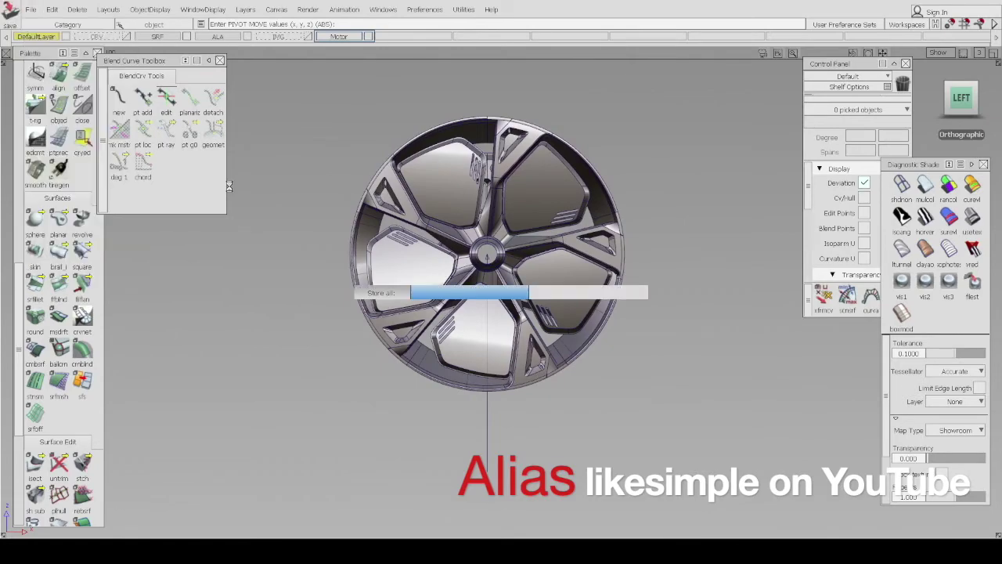
Examine the finished wheel and its motor housings in shaded display from the front and at an angle
left_click_drag(520, 296, 348, 197, "alt+shift")
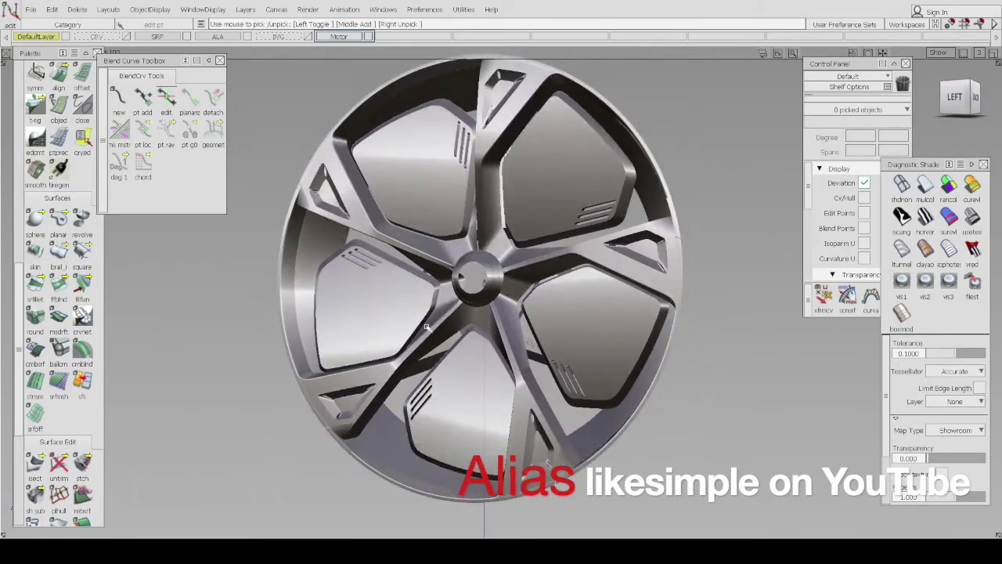
left_click(962, 97)
left_click(31, 9)
key("Escape")
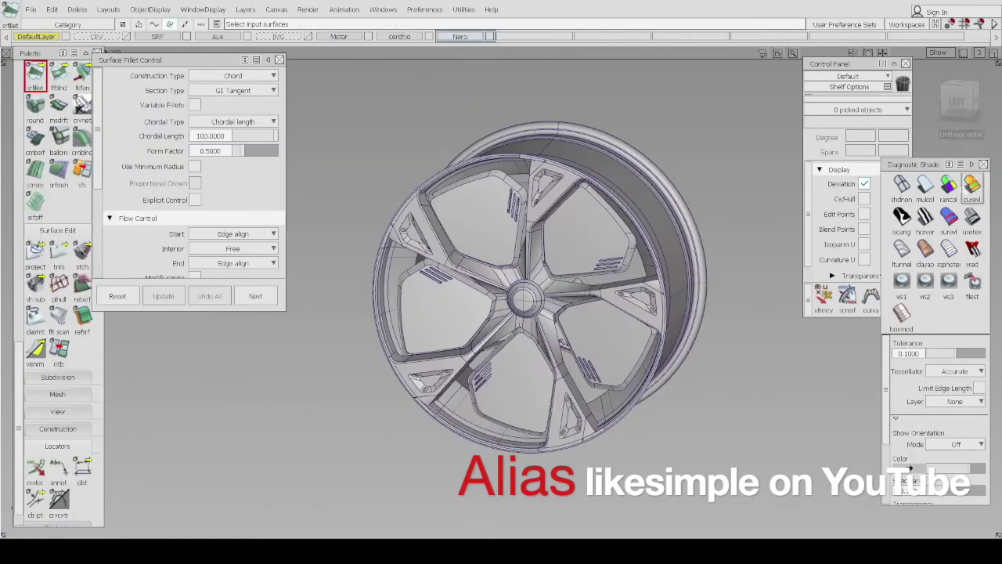
left_click_drag(485, 235, 556, 238, "alt+shift")
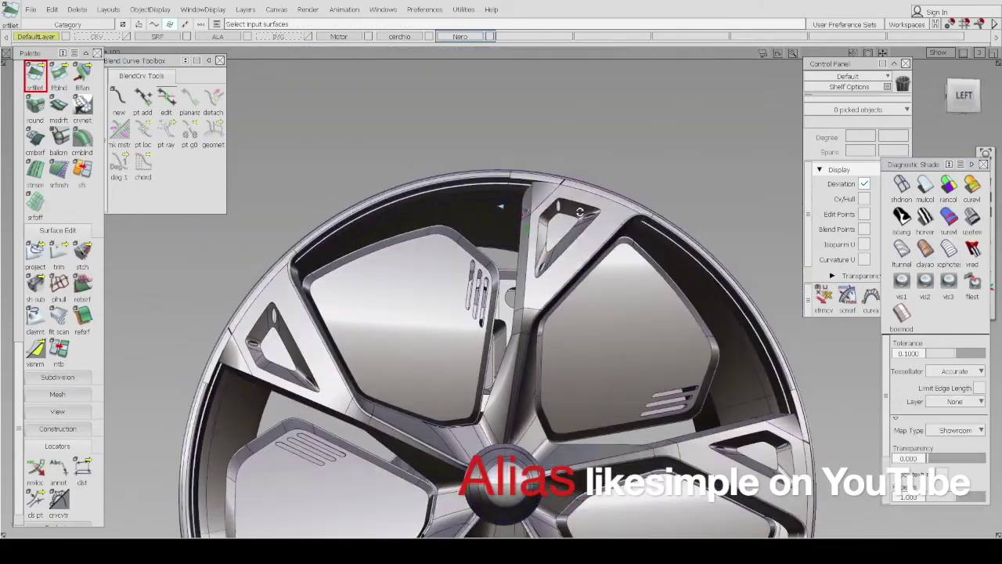
mouse_move(581, 211)
left_mouse_down("alt+shift")
mouse_move(539, 311)
mouse_move(548, 274)
mouse_move(616, 184)
mouse_move(580, 223)
left_mouse_up("alt+shift")
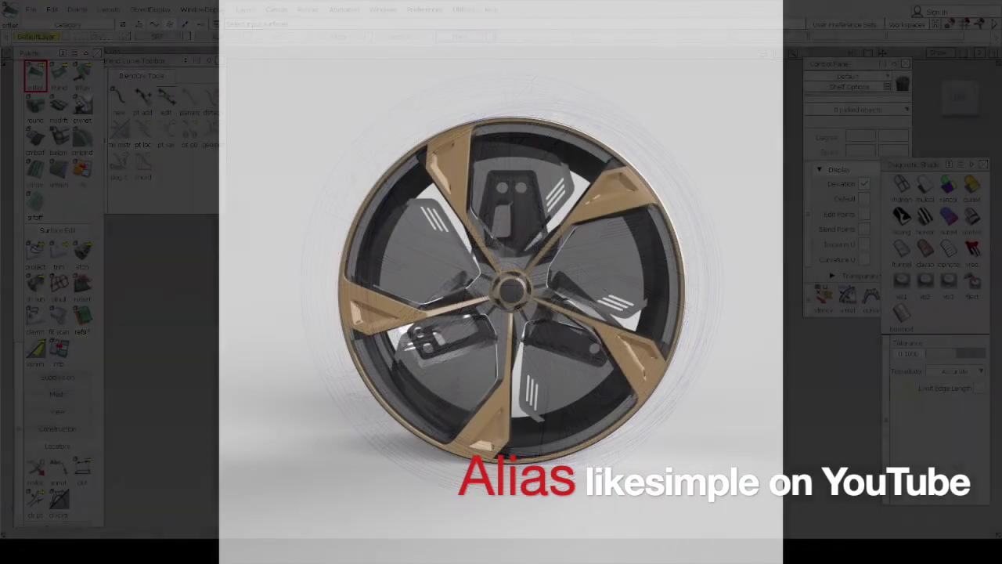